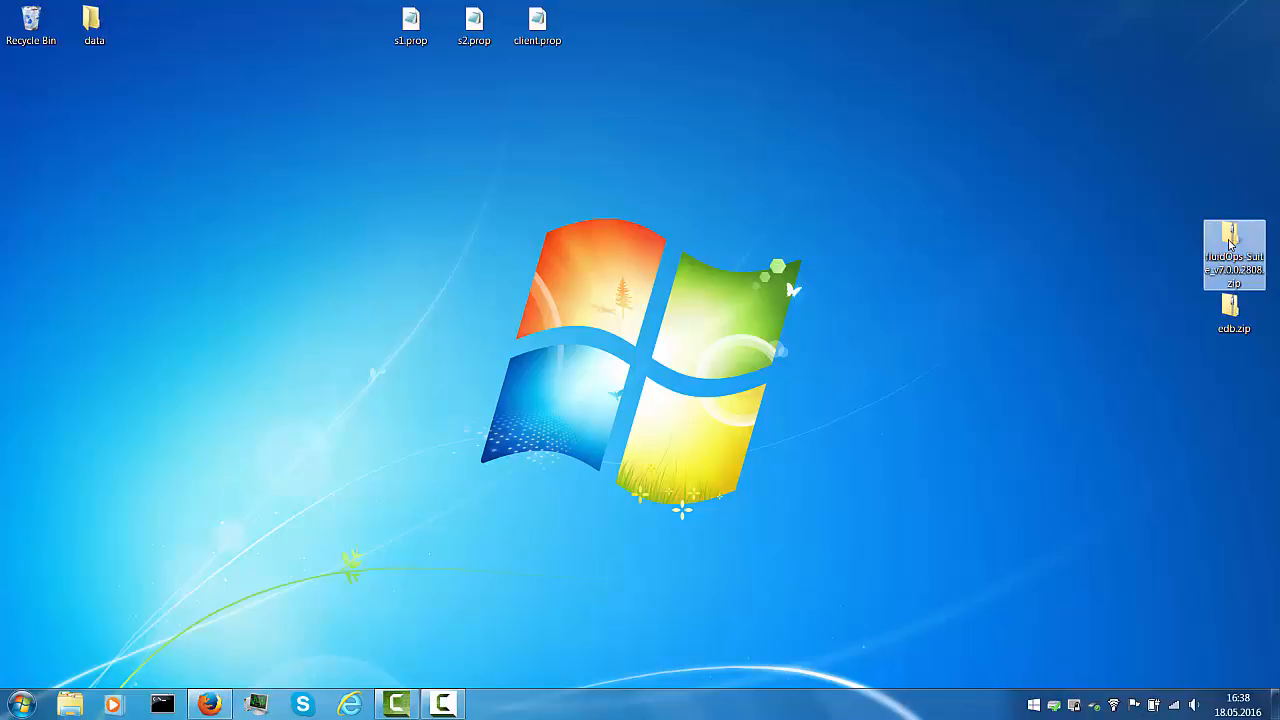
Extract fluidOps-Suite_v7.0.0.2808 with 7-Zip into its own folder and move it to the desktop middle
{"action": "right_click", "coordinate": [1229, 240]}
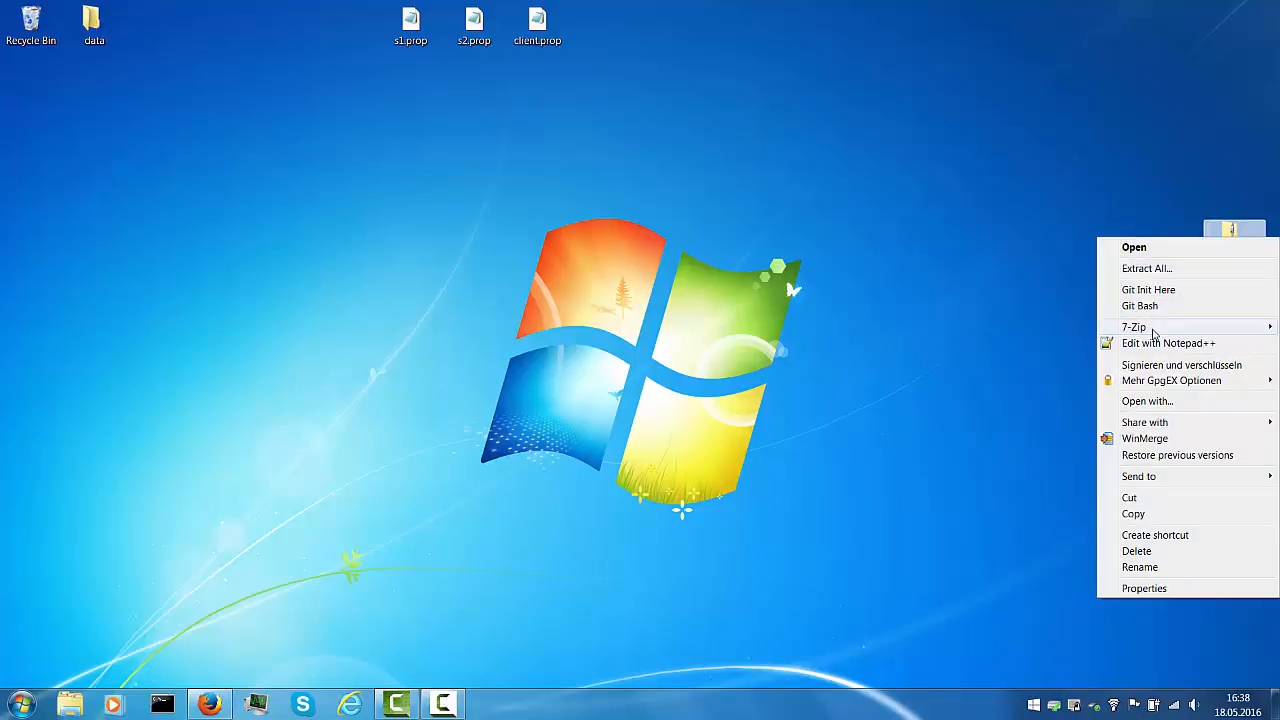
{"action": "mouse_move", "coordinate": [1153, 331]}
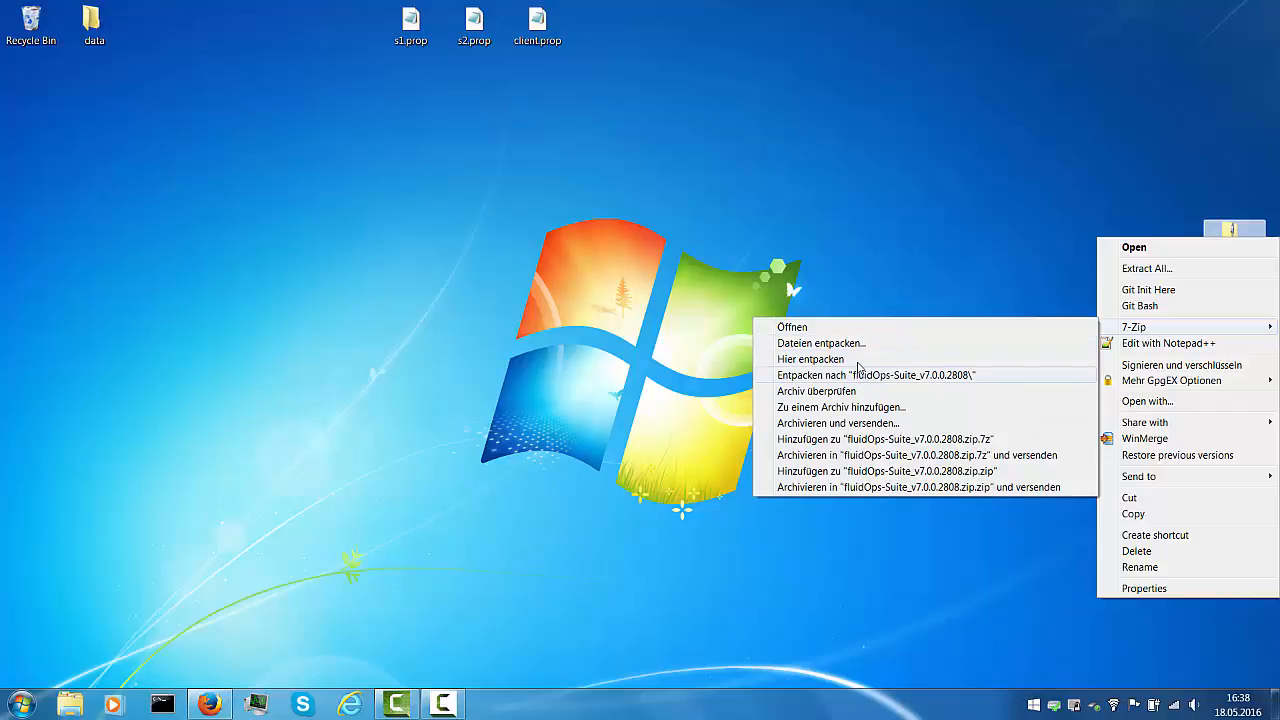
{"action": "left_click", "coordinate": [859, 372]}
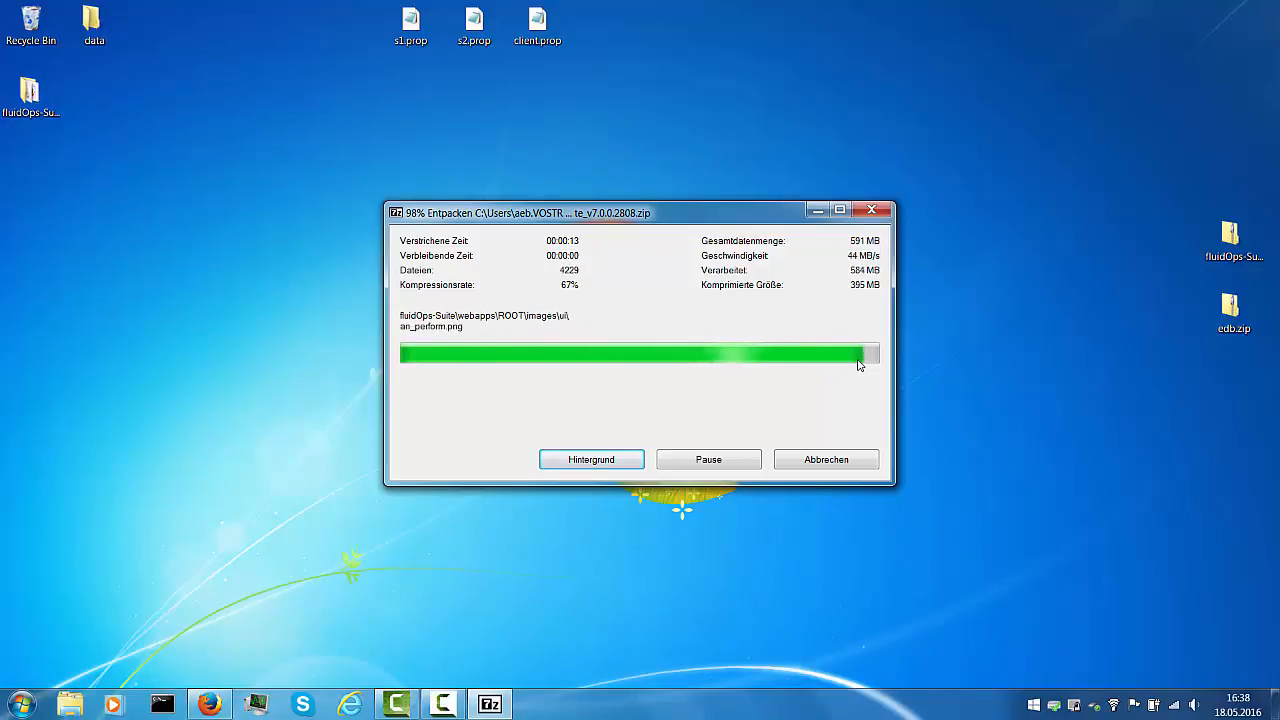
{"action": "left_click_drag", "start_coordinate": [30, 95], "coordinate": [930, 257]}
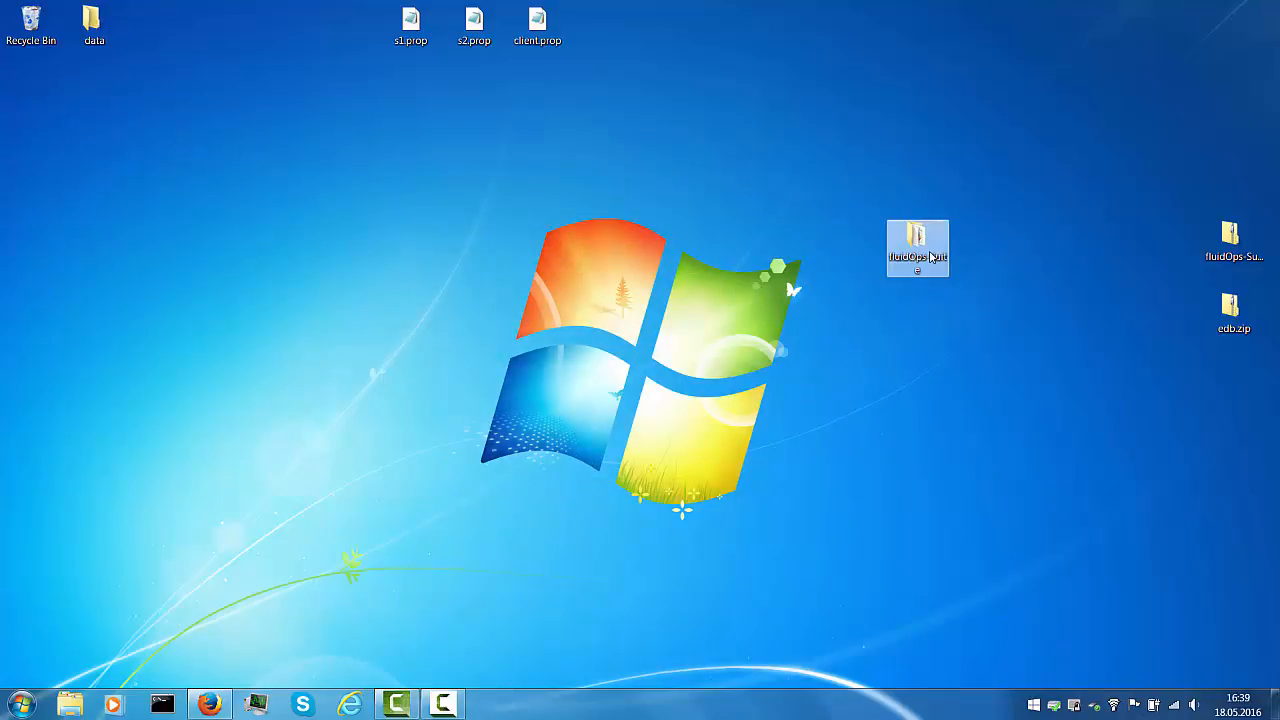
Duplicate the fluidOps-Suite folder and rename the original to s1
{"action": "key", "text": "ctrl+c"}
{"action": "key", "text": "ctrl+v"}
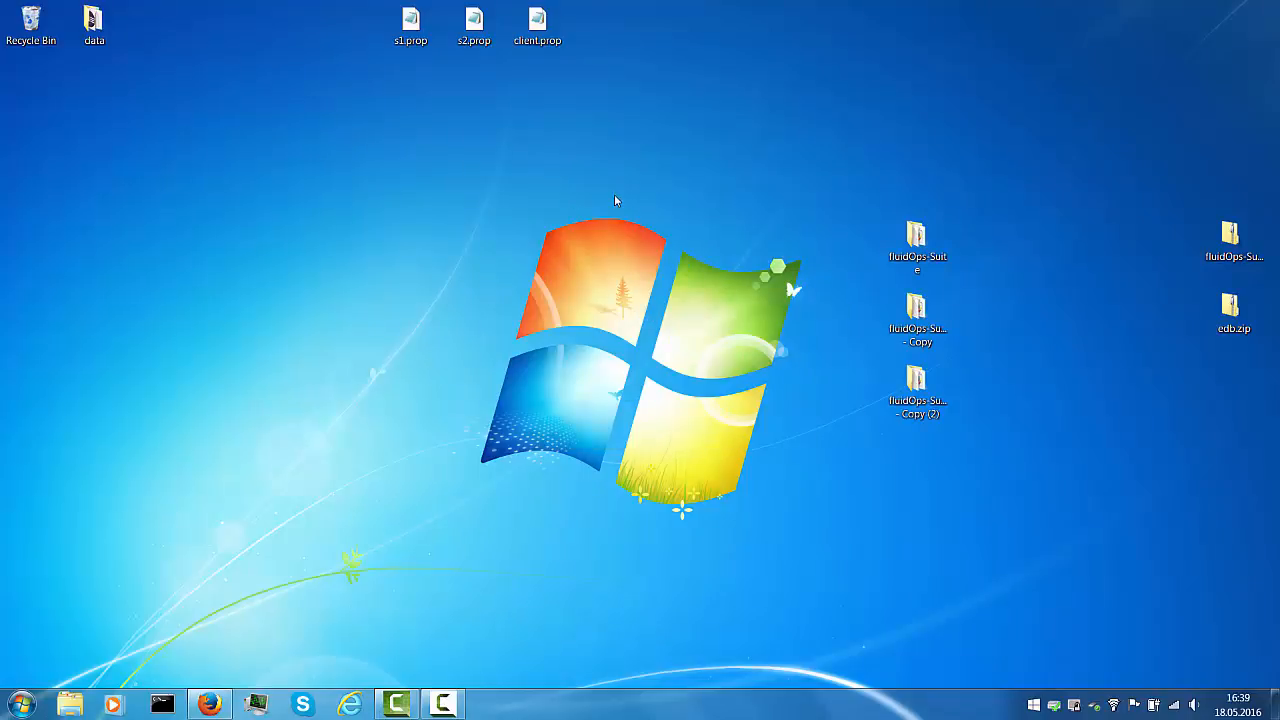
{"action": "left_click", "coordinate": [911, 262]}
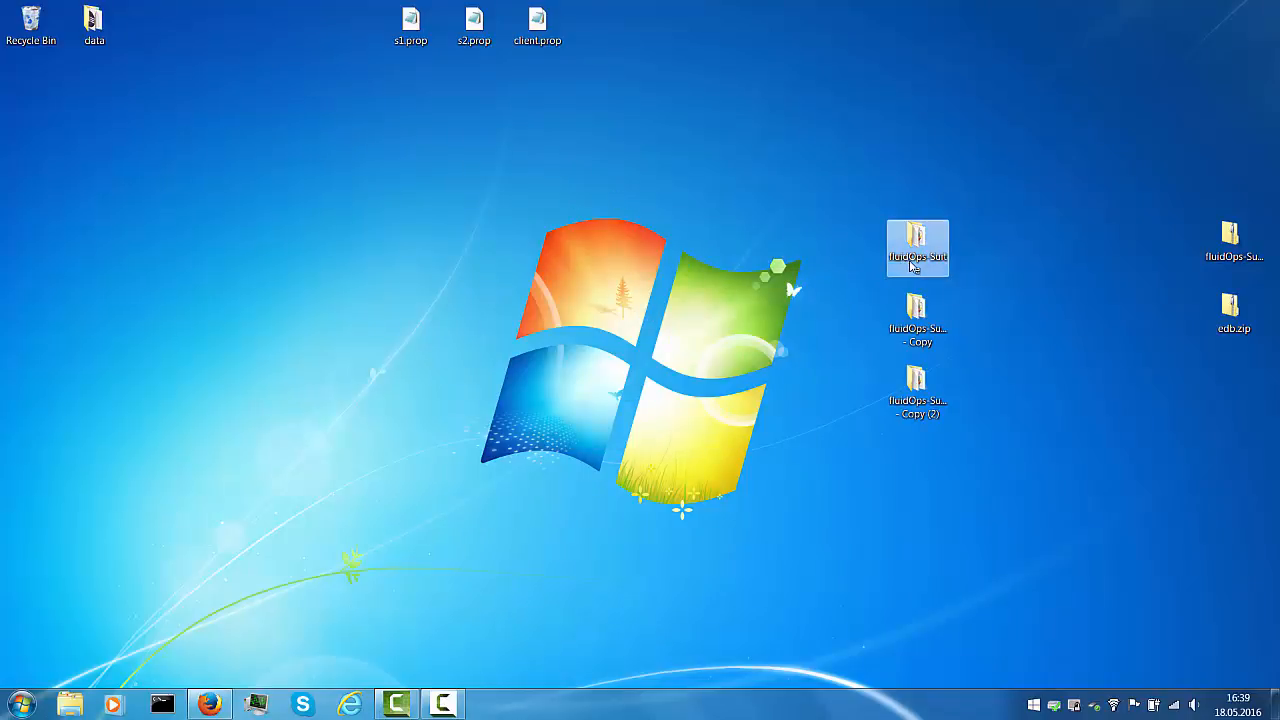
{"action": "left_click", "coordinate": [911, 265]}
{"action": "type", "text": "s1"}
Rename the two copies s2 and client, then move the three .prop files to the centre
{"action": "left_click", "coordinate": [914, 328]}
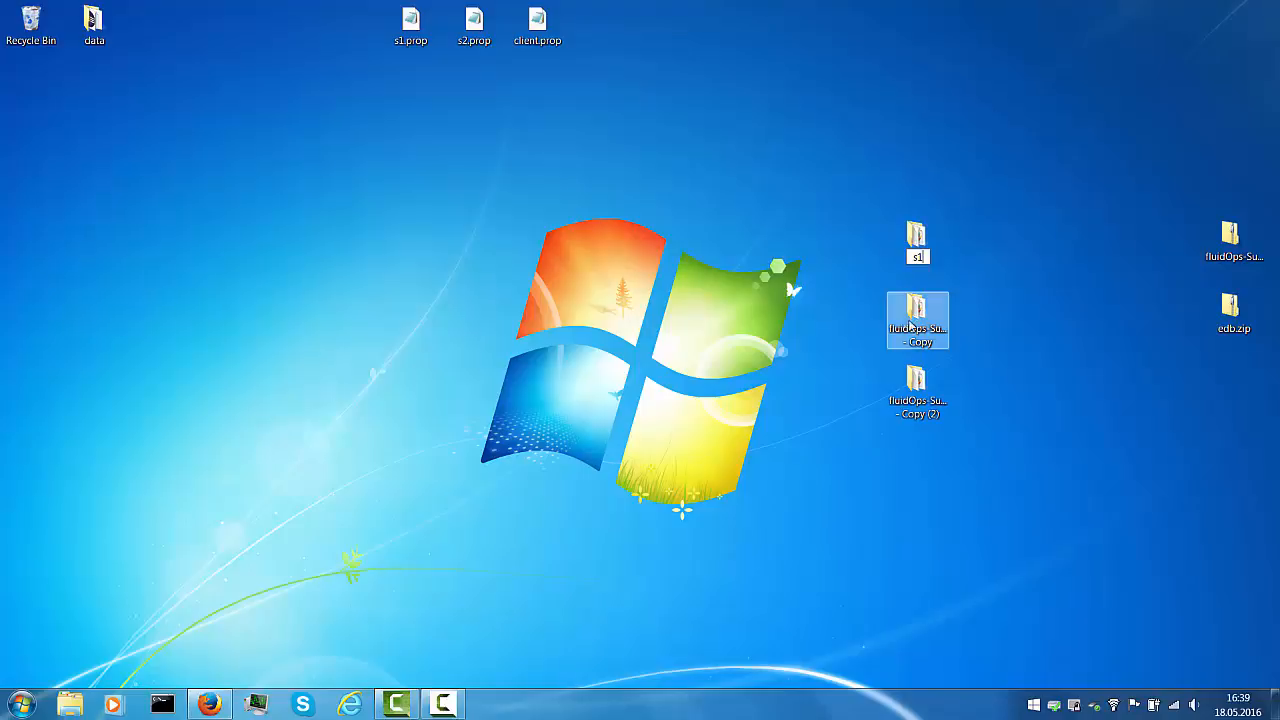
{"action": "left_click", "coordinate": [919, 345]}
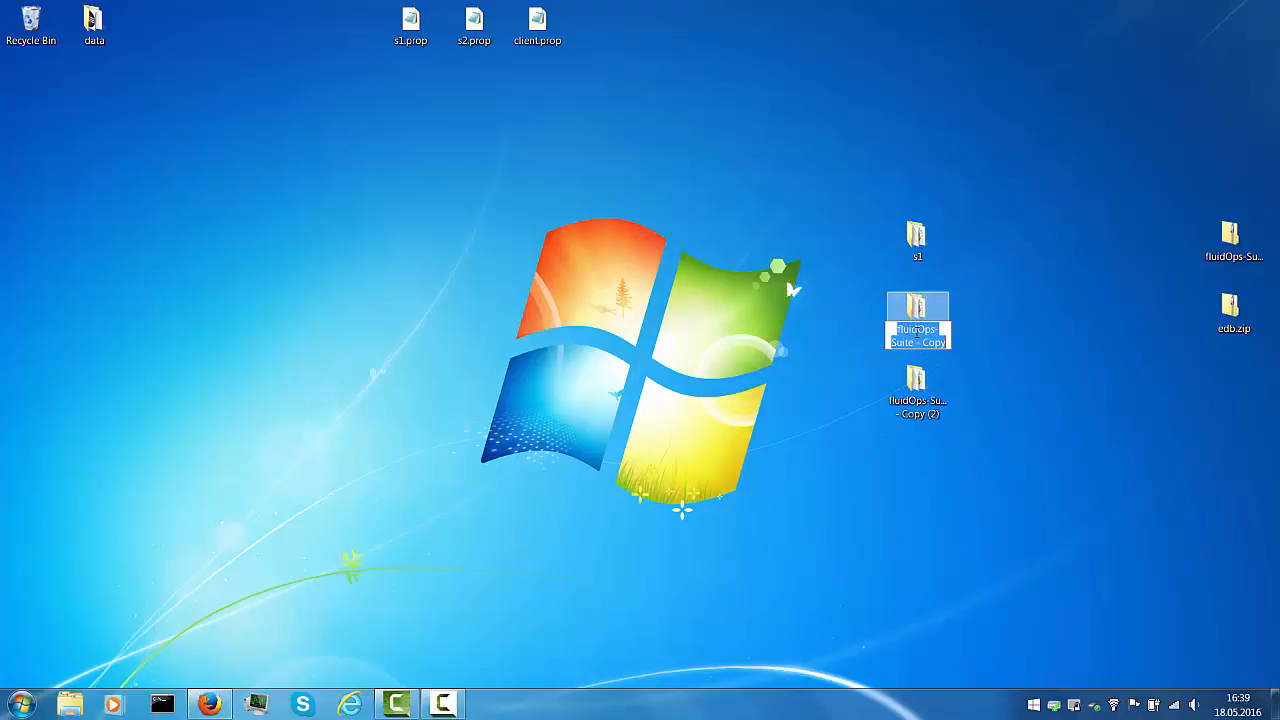
{"action": "type", "text": "s2"}
{"action": "left_click", "coordinate": [917, 398]}
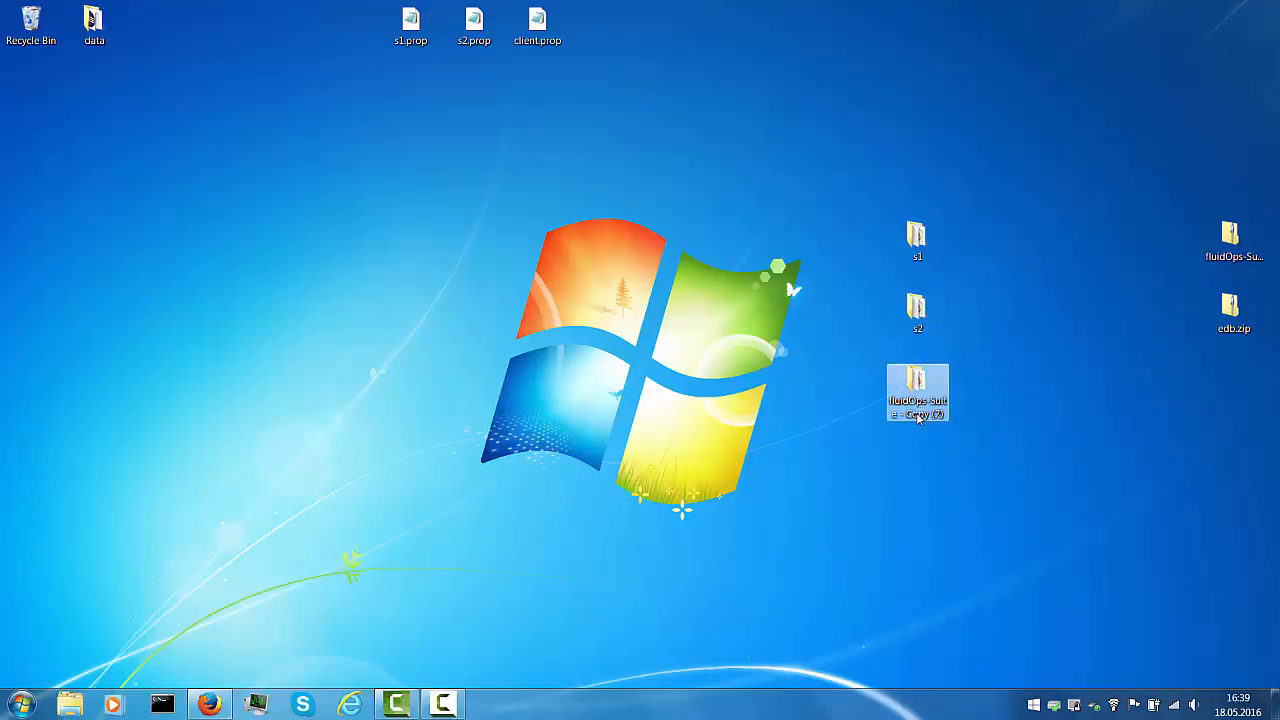
{"action": "left_click", "coordinate": [918, 408]}
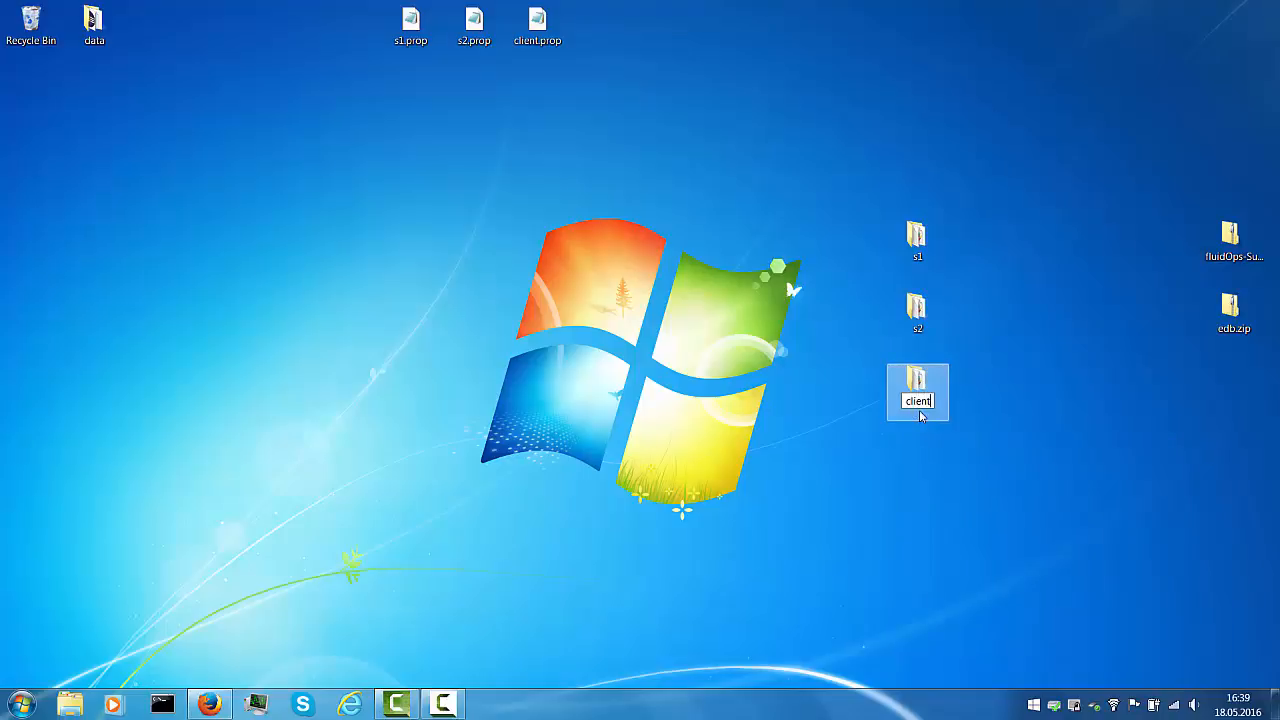
{"action": "key", "text": "Return"}
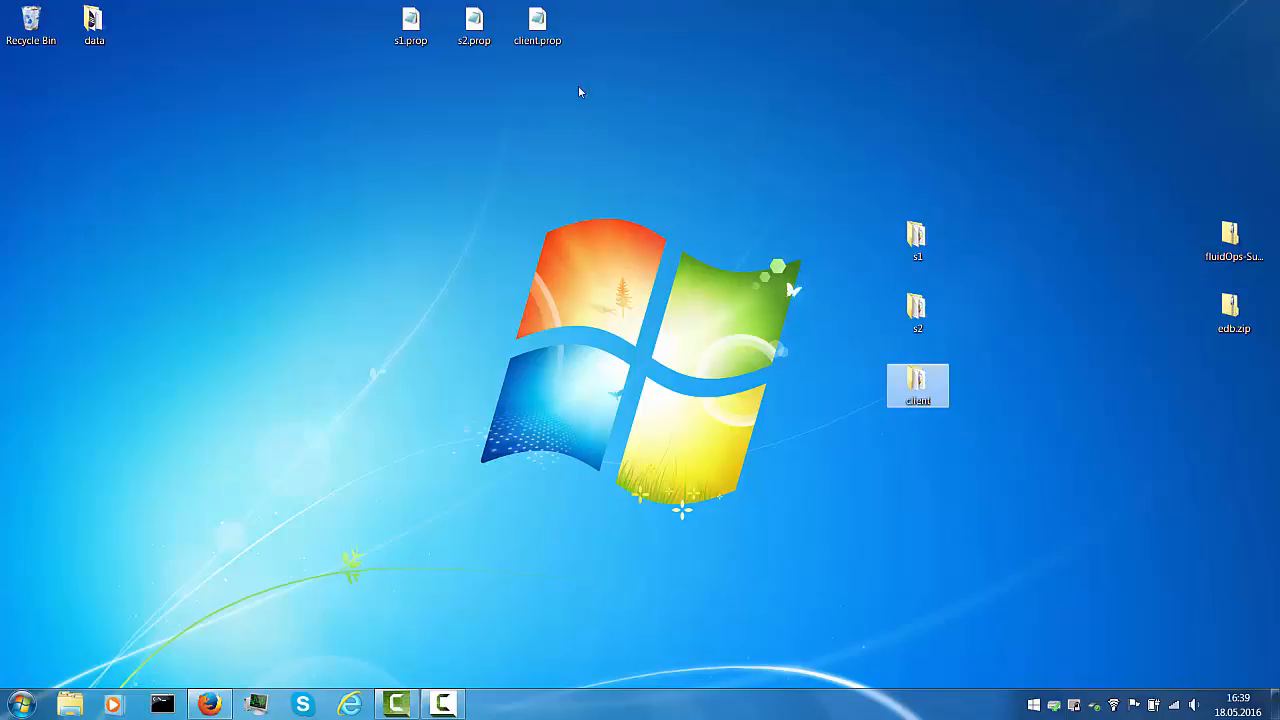
{"action": "left_click_drag", "start_coordinate": [616, 62], "coordinate": [460, 165]}
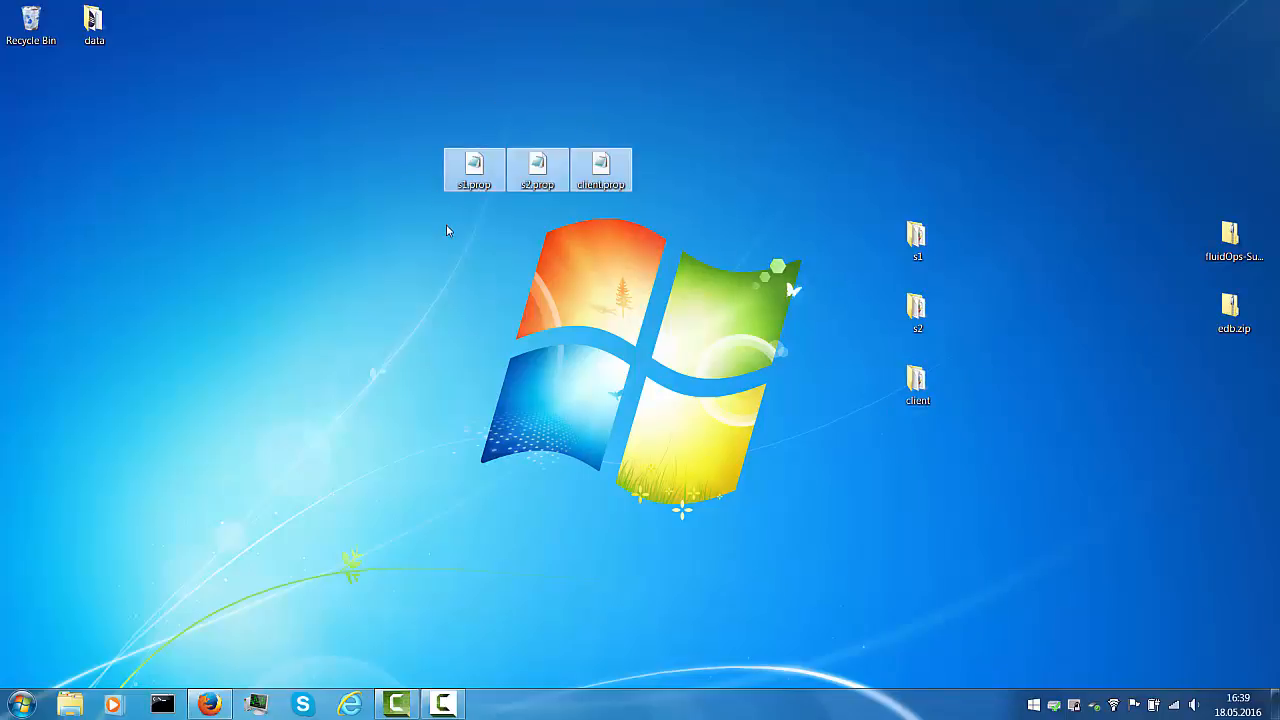
Open client.prop in Notepad, move it to the centre, and highlight its repositoryType line
{"action": "left_click", "coordinate": [447, 230]}
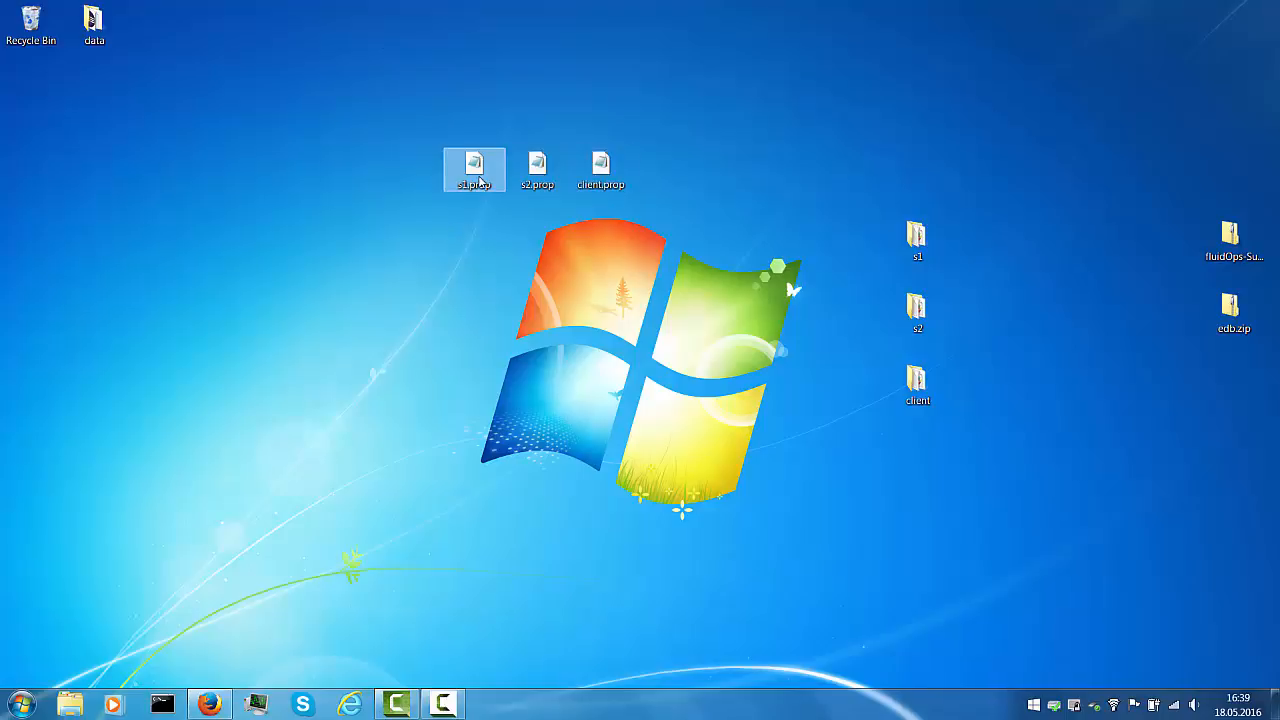
{"action": "double_click", "coordinate": [603, 170]}
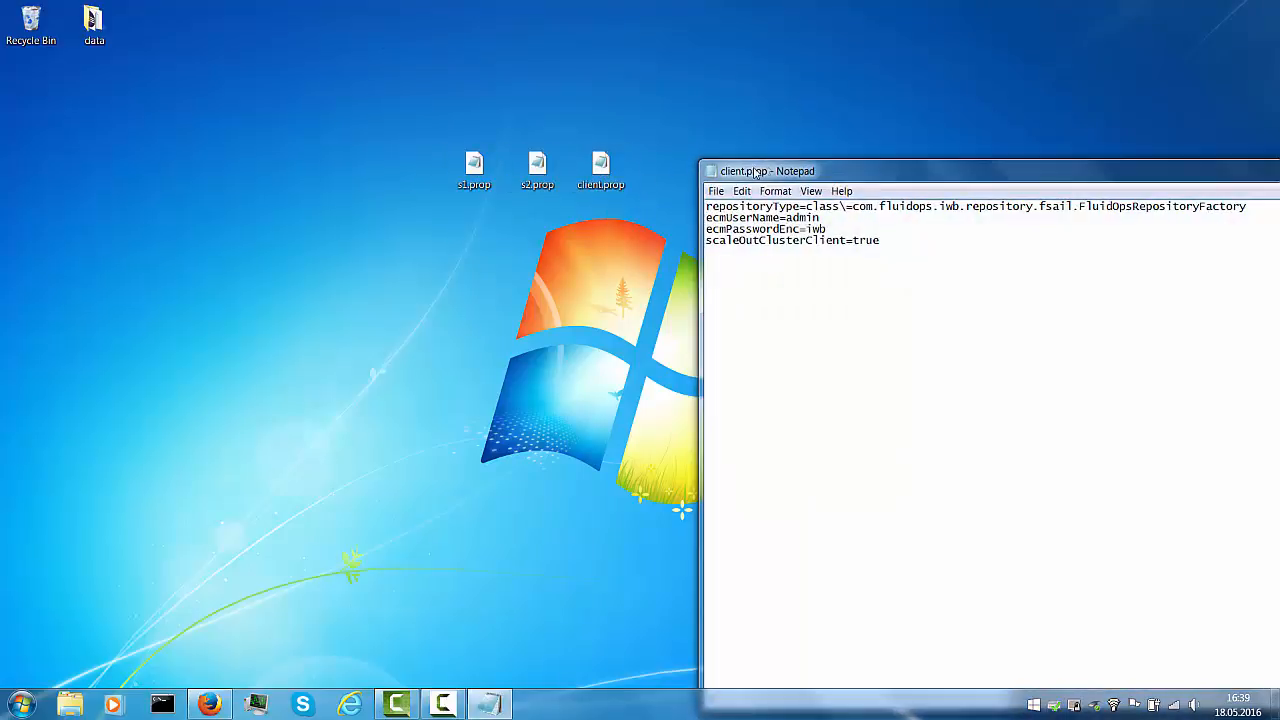
{"action": "left_click_drag", "start_coordinate": [758, 205], "coordinate": [411, 249]}
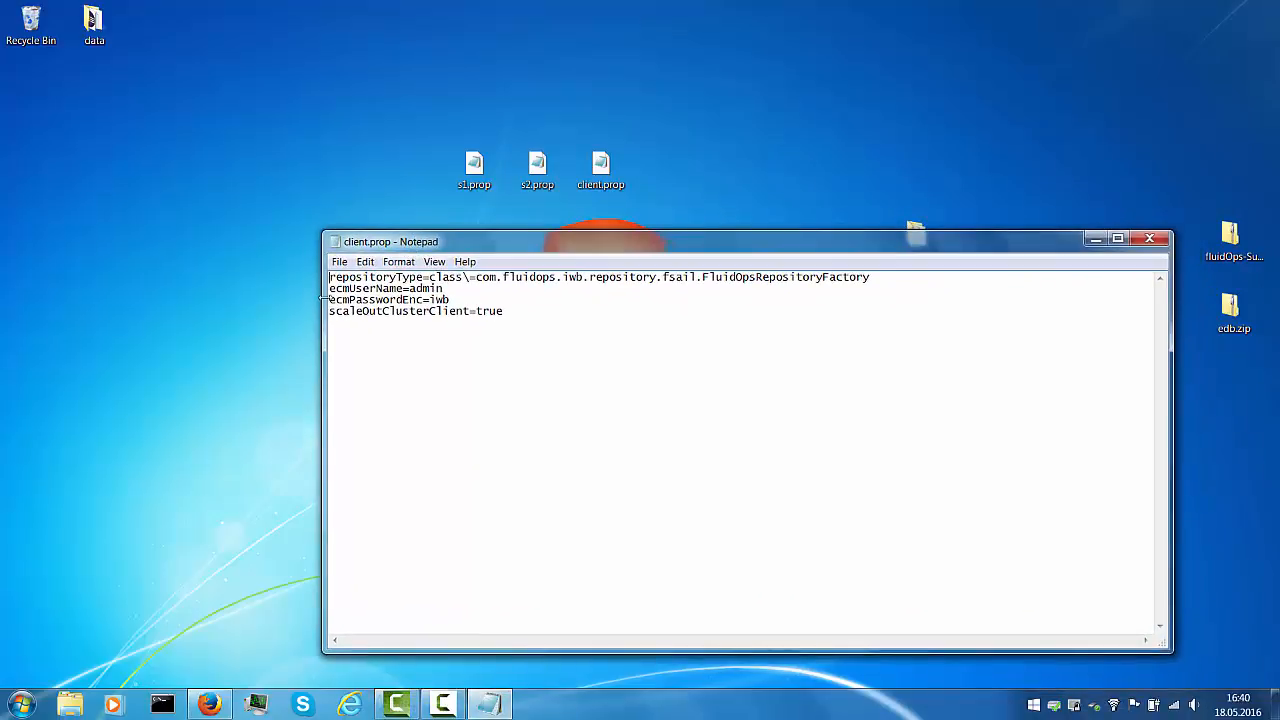
{"action": "key", "text": "shift+End"}
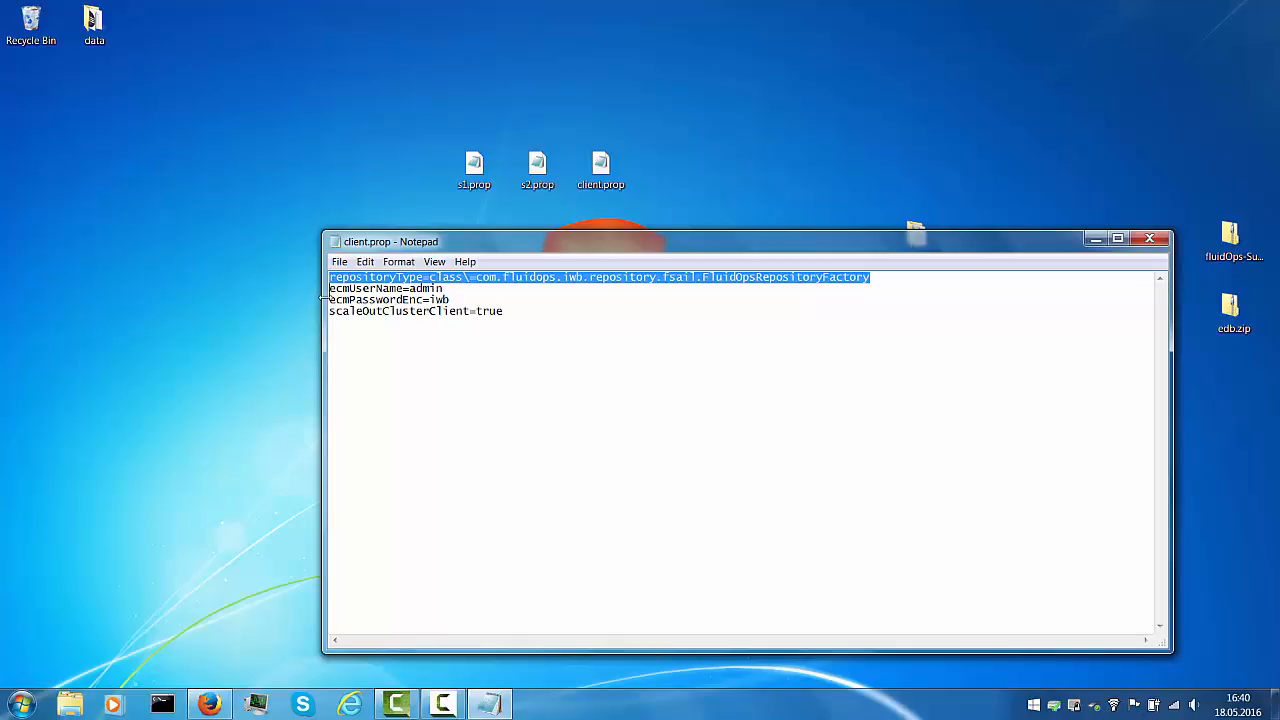
Highlight client.prop's username, password and scaleOutClusterClient=true lines, close it, and open s1.prop
{"action": "left_click", "coordinate": [327, 298]}
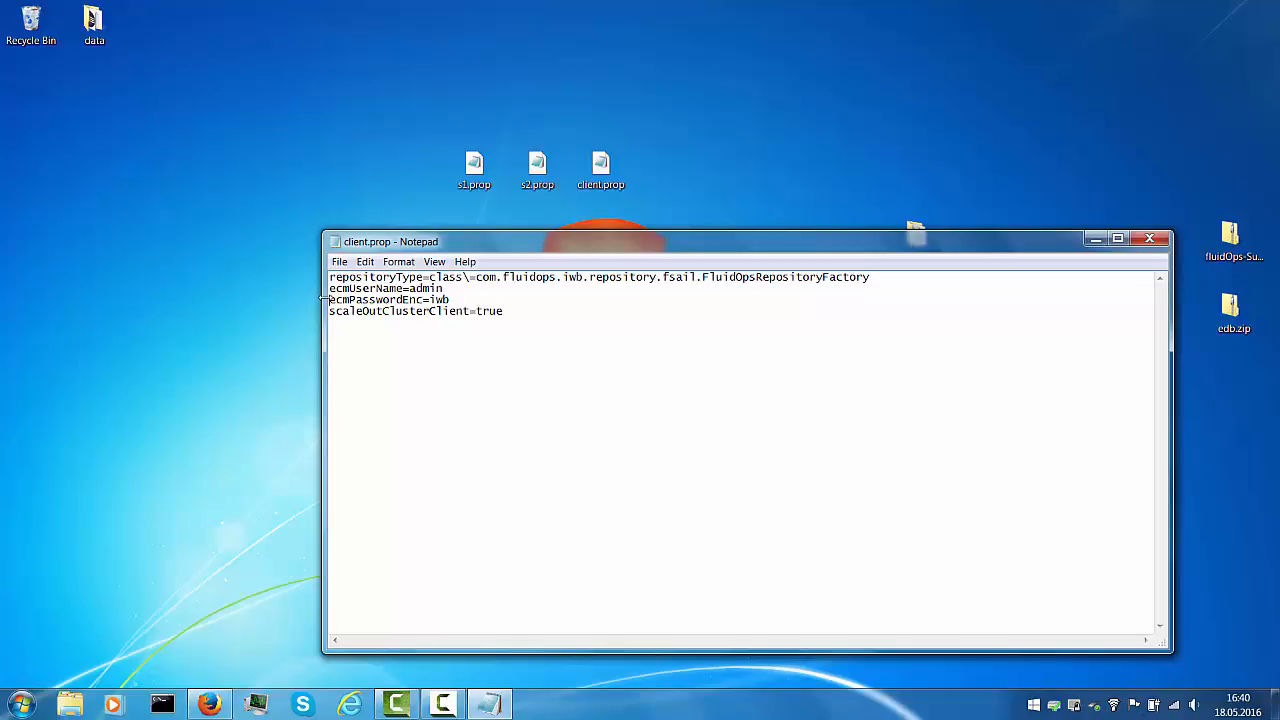
{"action": "key", "text": "shift+Down"}
{"action": "key", "text": "shift+Down"}
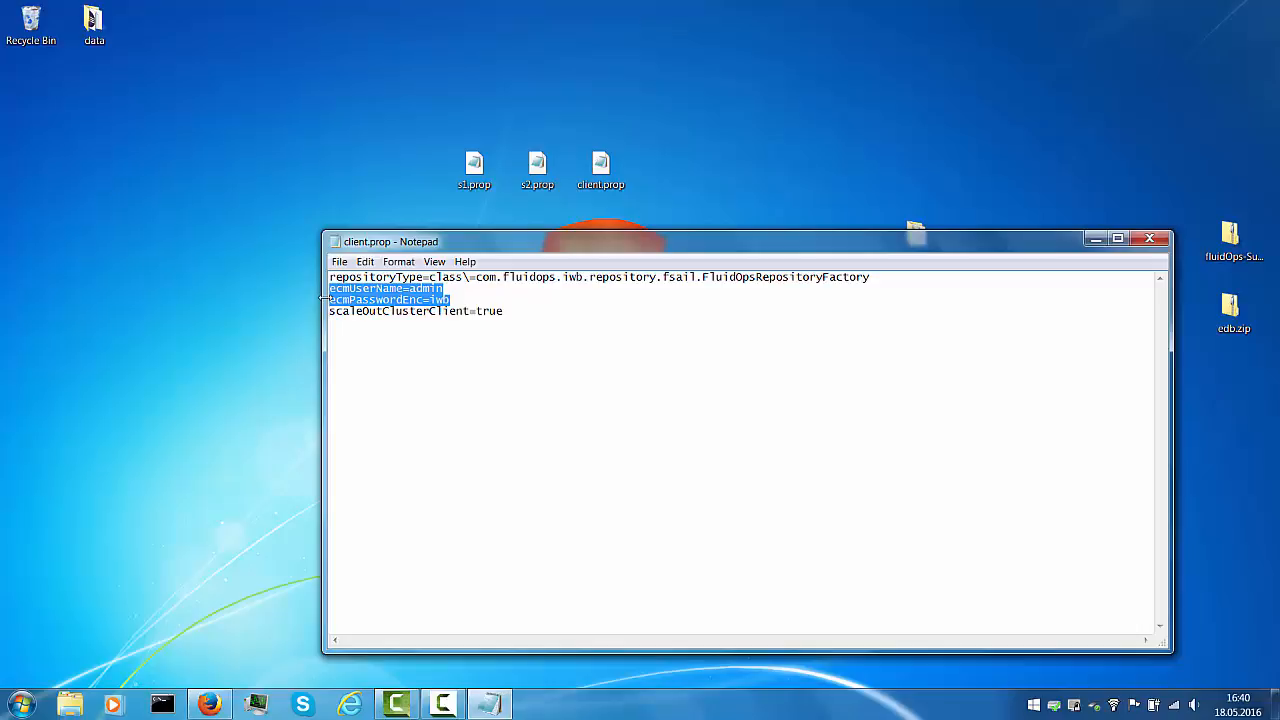
{"action": "key", "text": "Down"}
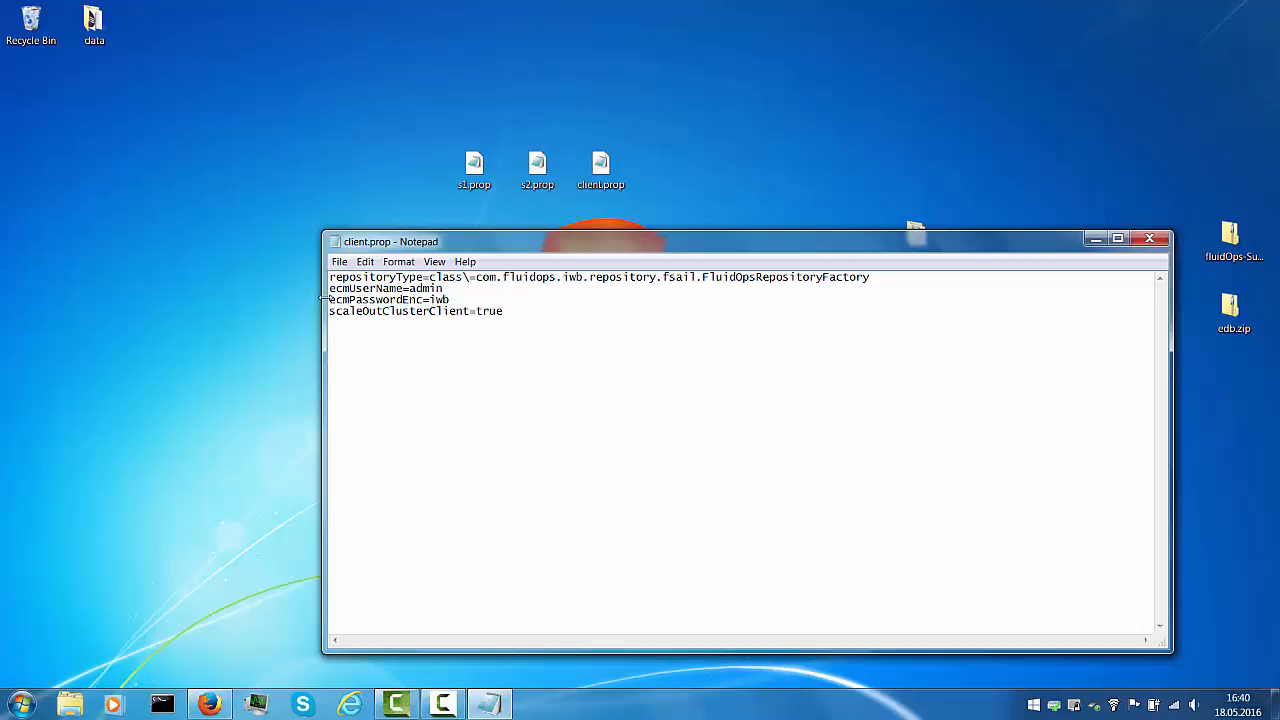
{"action": "key", "text": "shift+Up"}
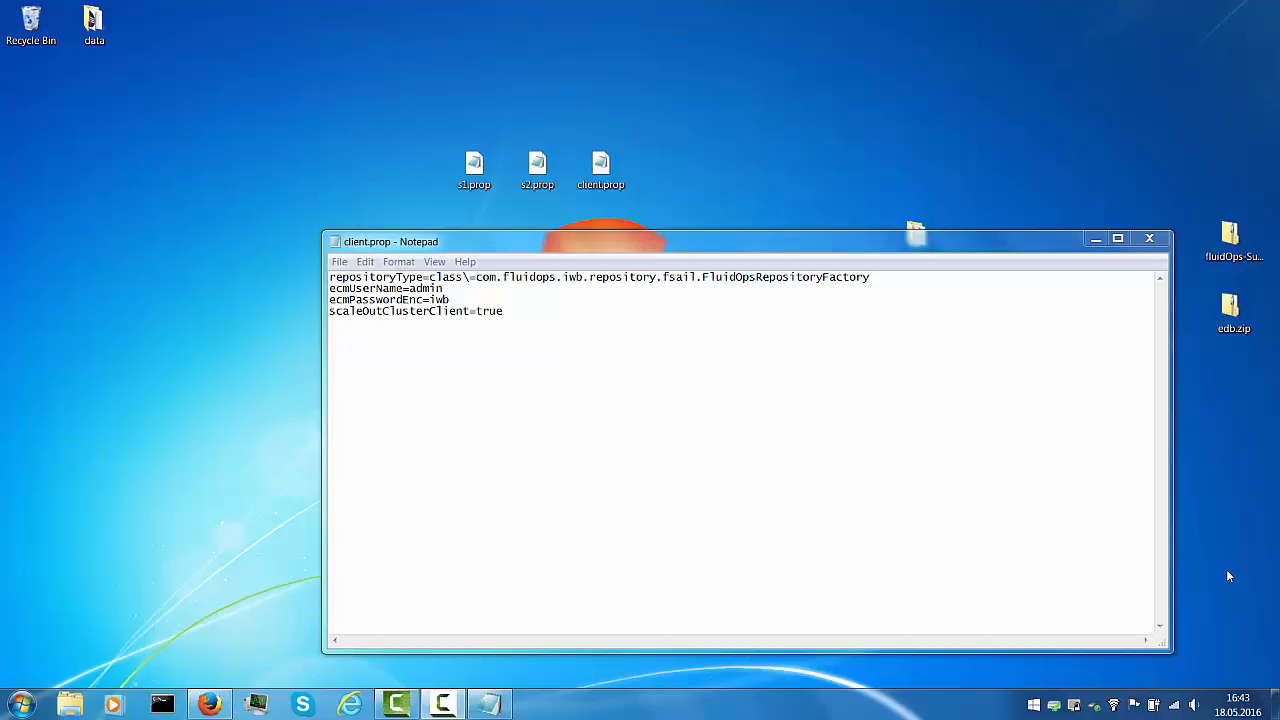
{"action": "left_click", "coordinate": [1149, 238]}
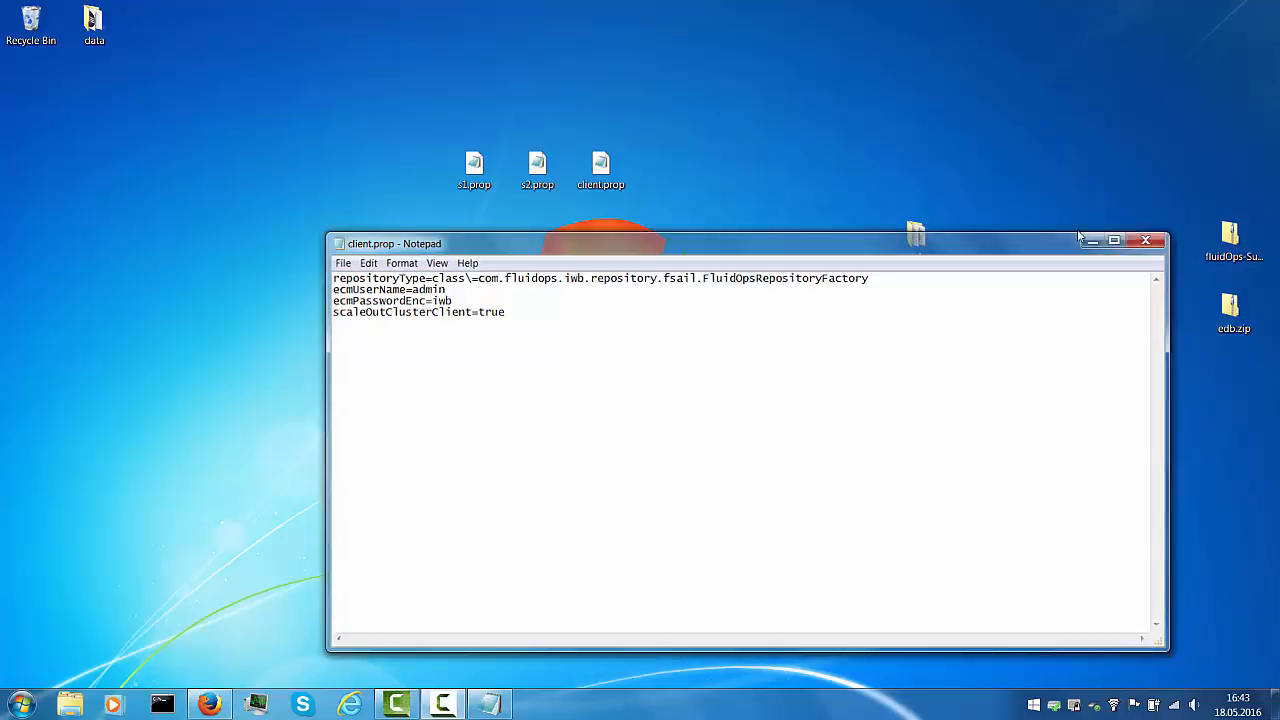
{"action": "double_click", "coordinate": [474, 167]}
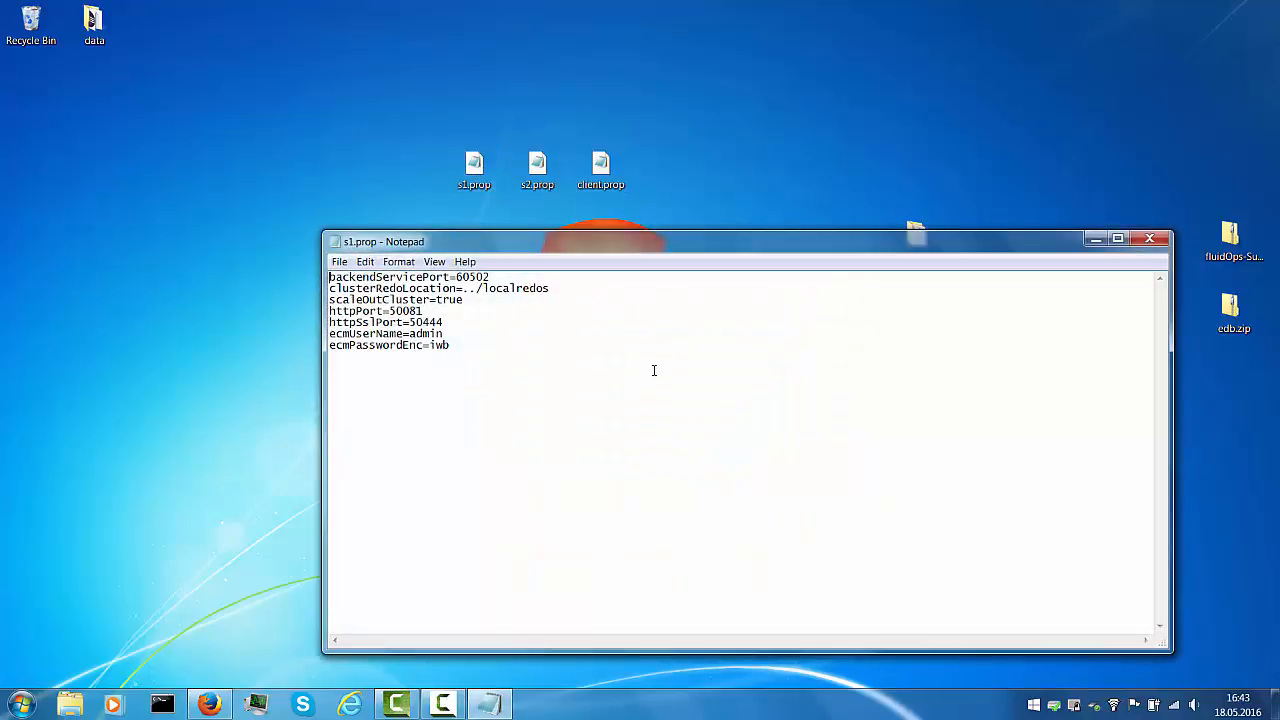
Highlight s1.prop's backendServicePort=60502, httpPort and httpSslPort lines
{"action": "key", "text": "shift+End"}
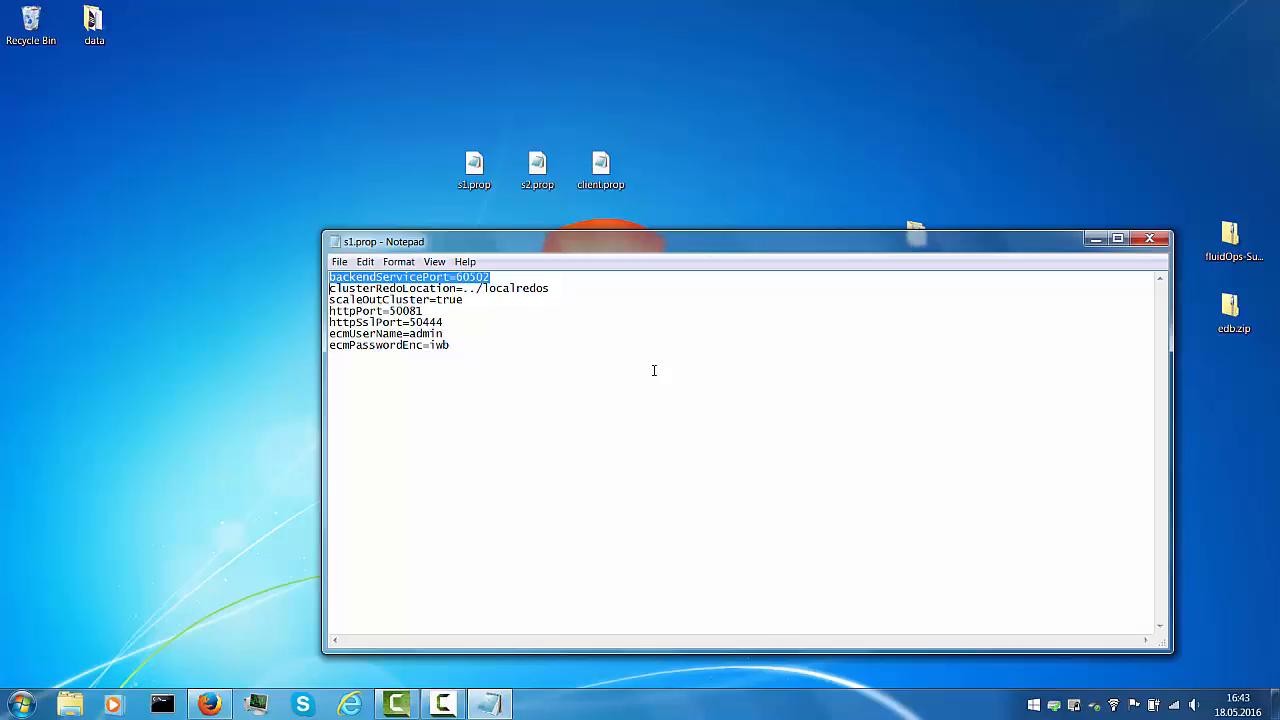
{"action": "key", "text": "Left"}
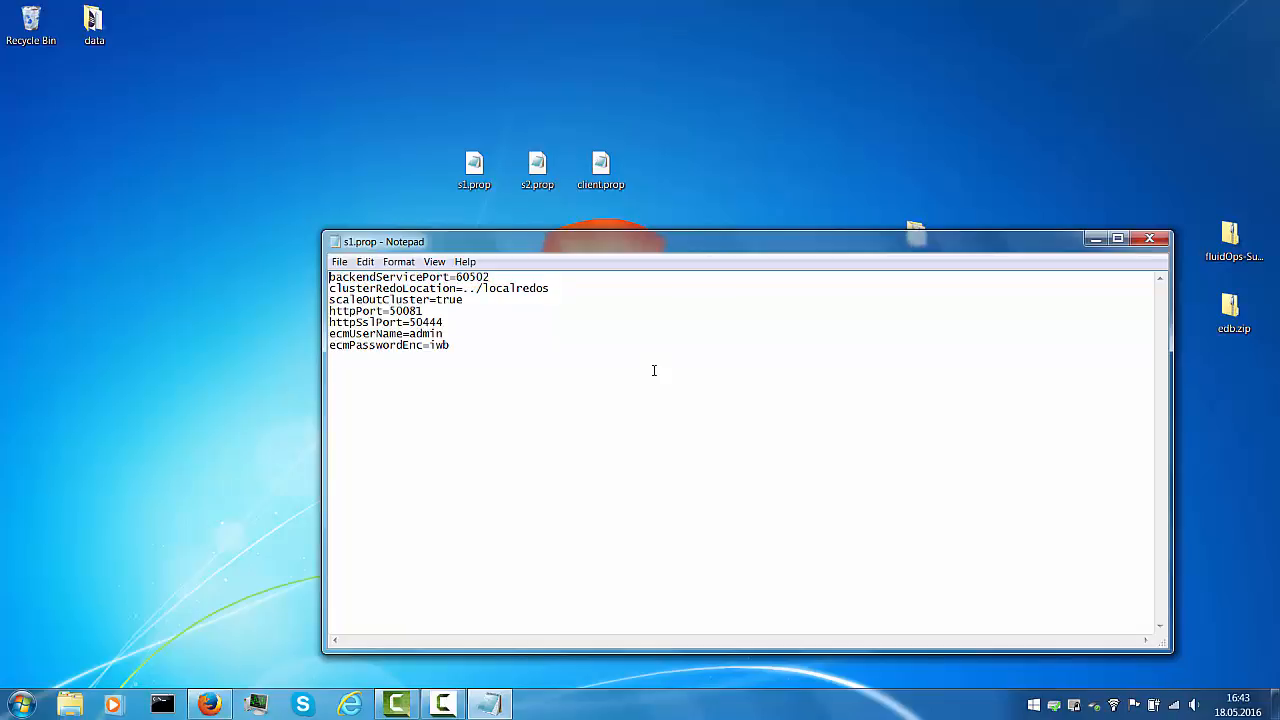
{"action": "key", "text": "Down"}
{"action": "key", "text": "Down"}
{"action": "key", "text": "Down"}
{"action": "key", "text": "shift+Down"}
{"action": "key", "text": "shift+Down"}
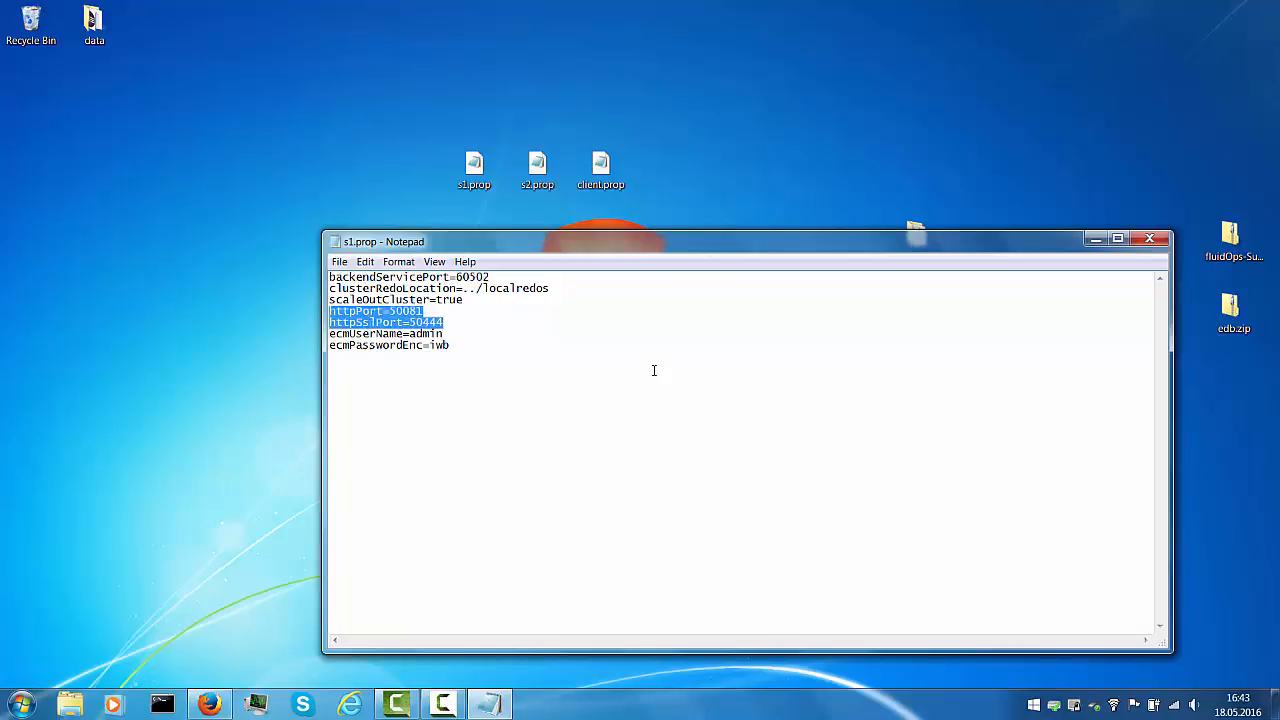
Open s2.prop beside s1.prop and point out s1's clusterRedoLocation, scaleOutCluster and ecm login lines
{"action": "double_click", "coordinate": [537, 165]}
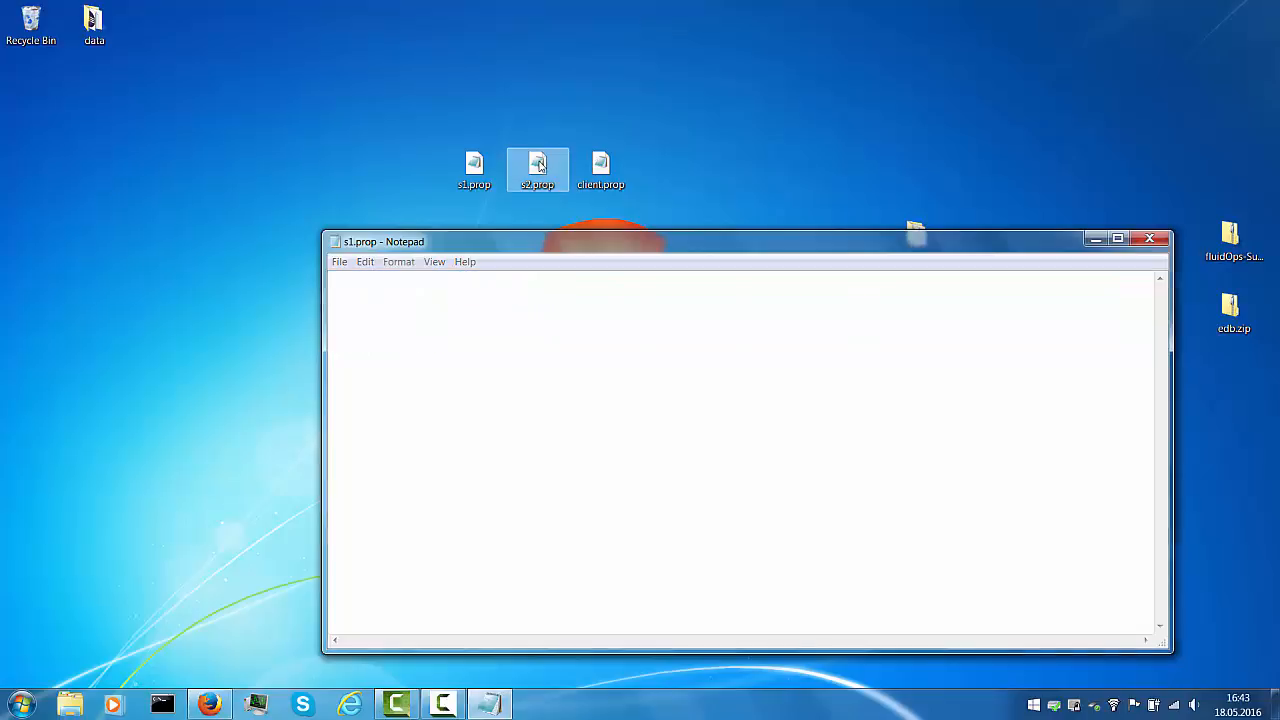
{"action": "left_click_drag", "start_coordinate": [517, 250], "coordinate": [855, 186]}
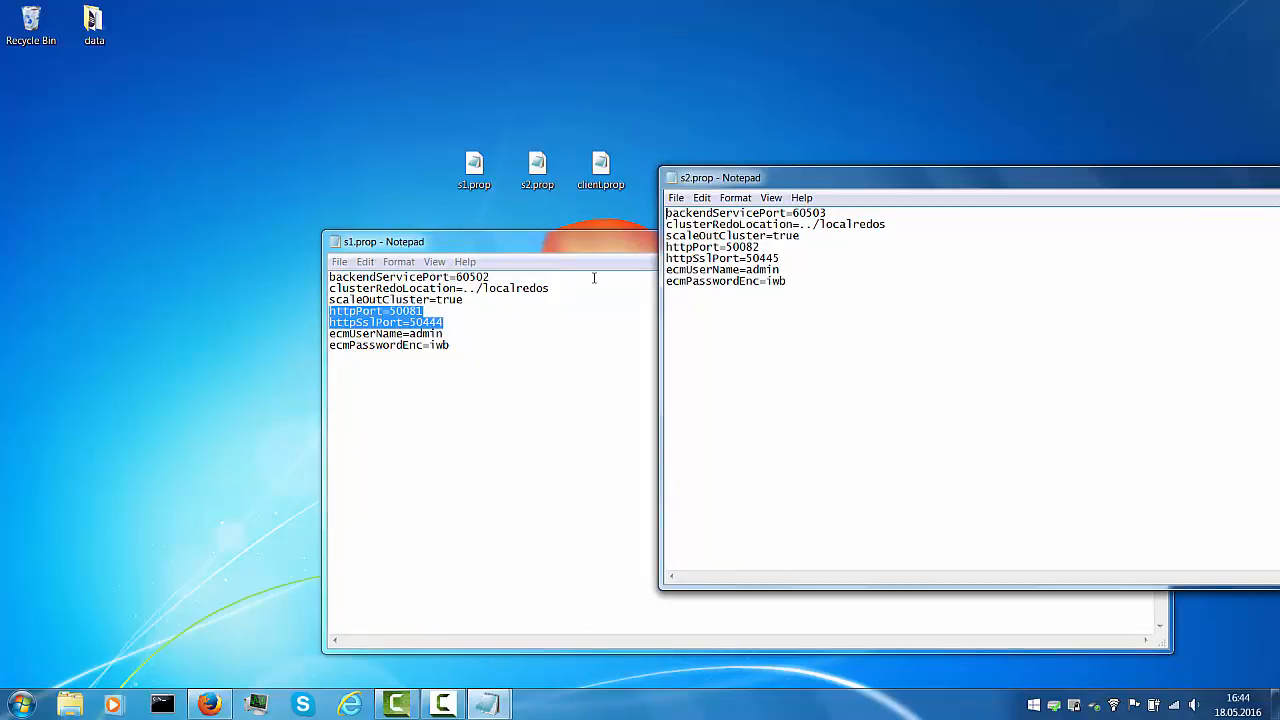
{"action": "left_click", "coordinate": [509, 275]}
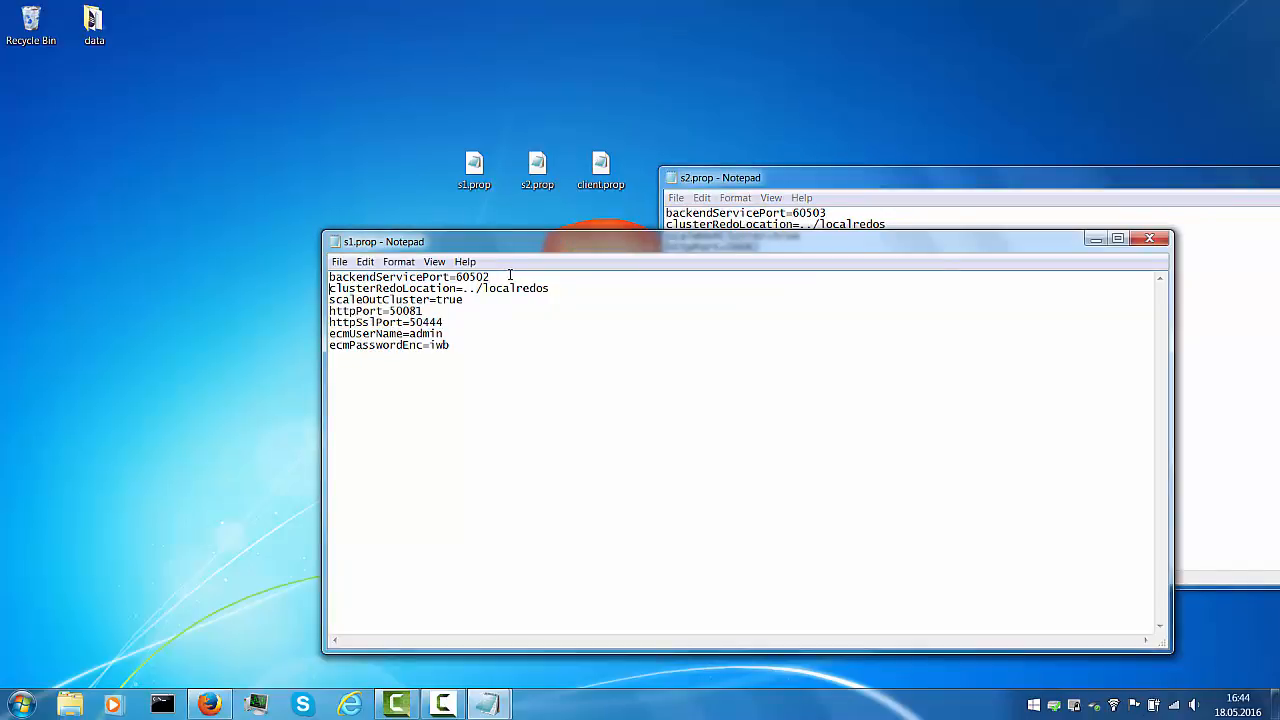
{"action": "key", "text": "shift+End"}
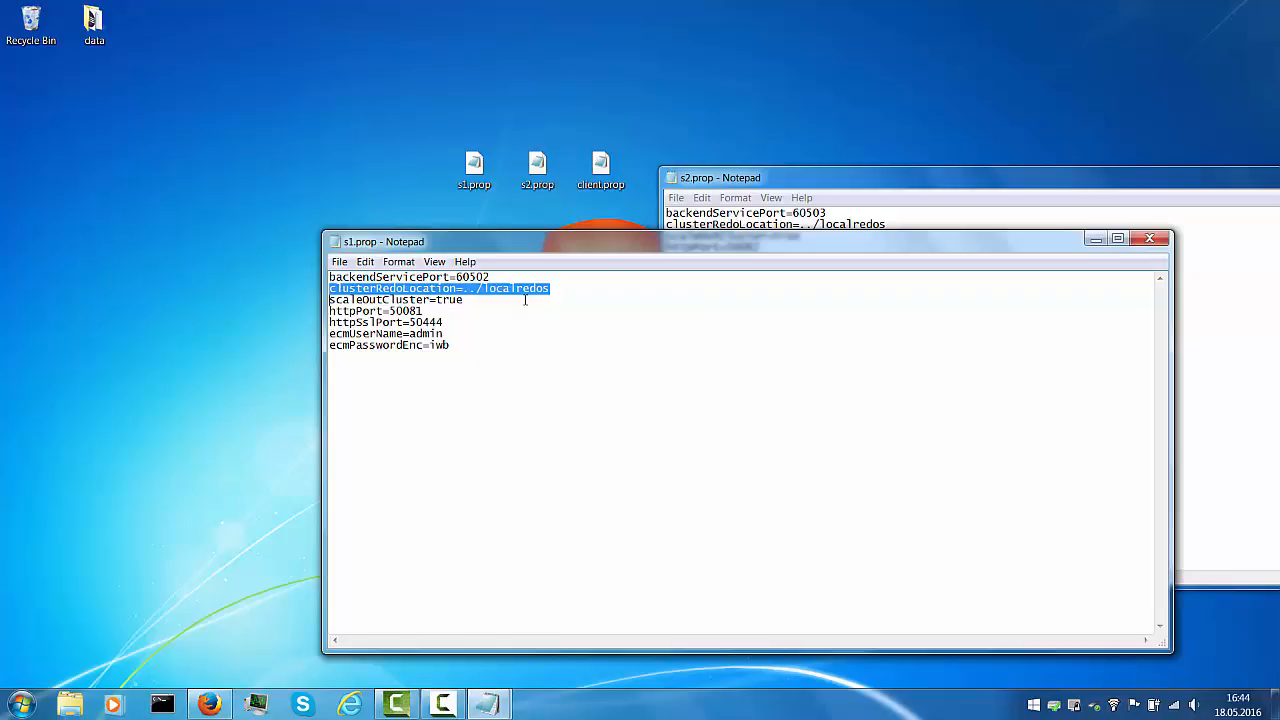
{"action": "key", "text": "Down"}
{"action": "key", "text": "Up"}
{"action": "key", "text": "shift+Down"}
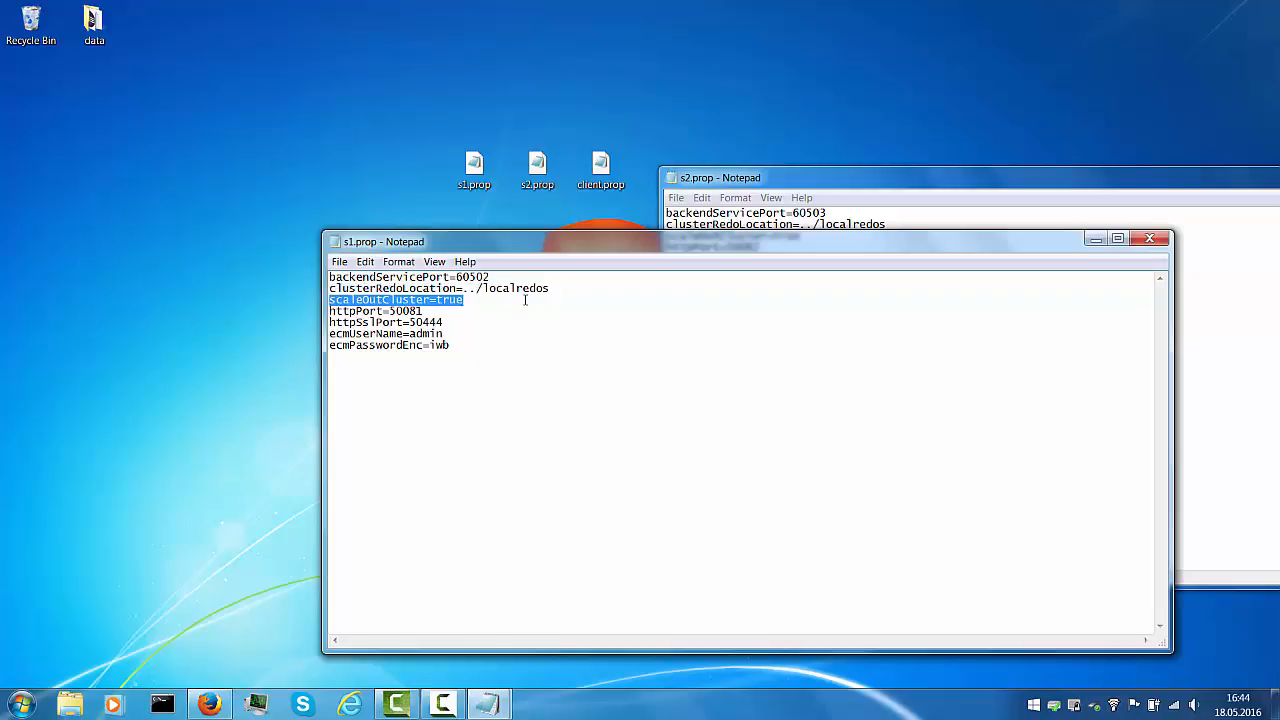
{"action": "key", "text": "Down"}
{"action": "key", "text": "Down"}
{"action": "key", "text": "shift+Down"}
{"action": "key", "text": "shift+Down"}
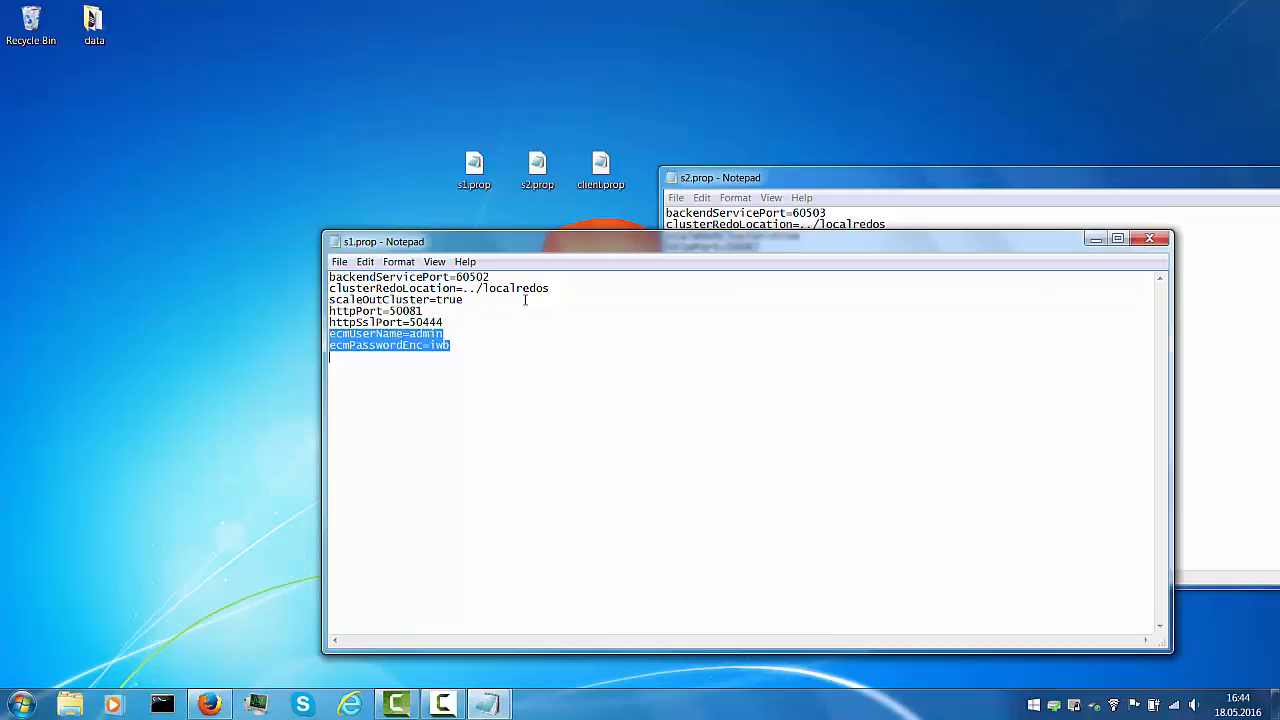
Close both the s2.prop and s1.prop Notepad windows
{"action": "left_click", "coordinate": [778, 182]}
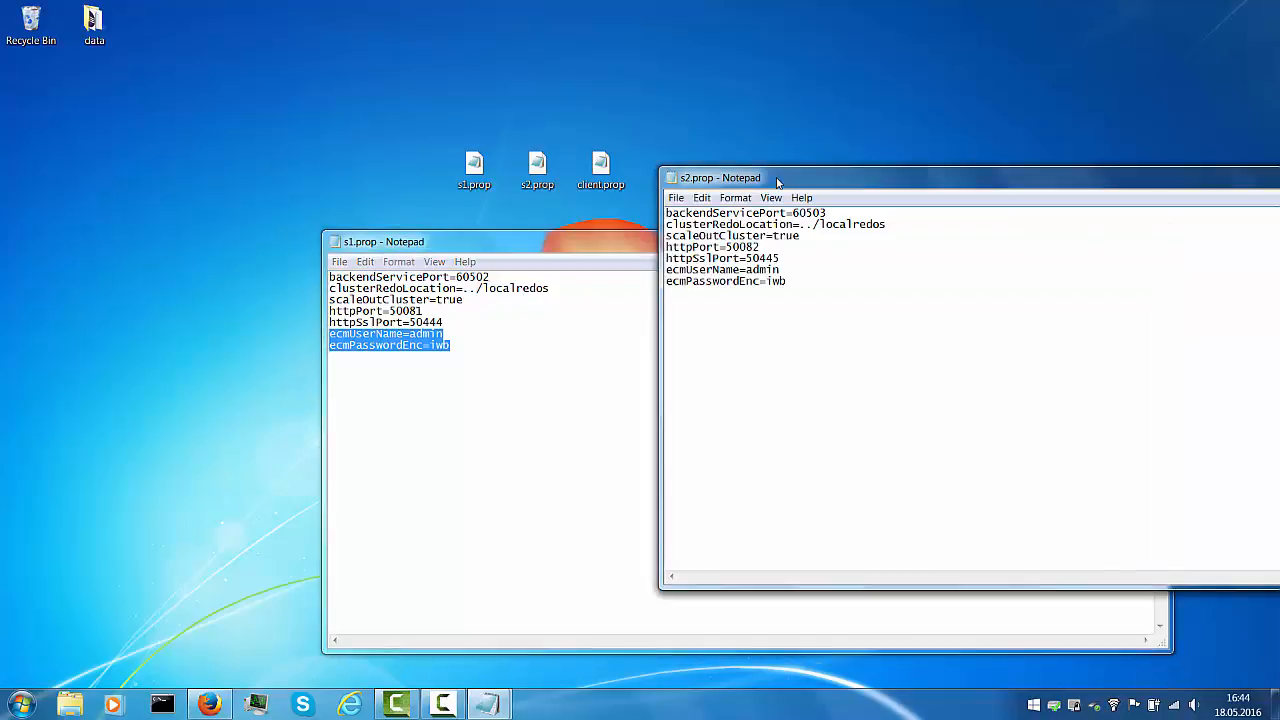
{"action": "double_click", "coordinate": [672, 180]}
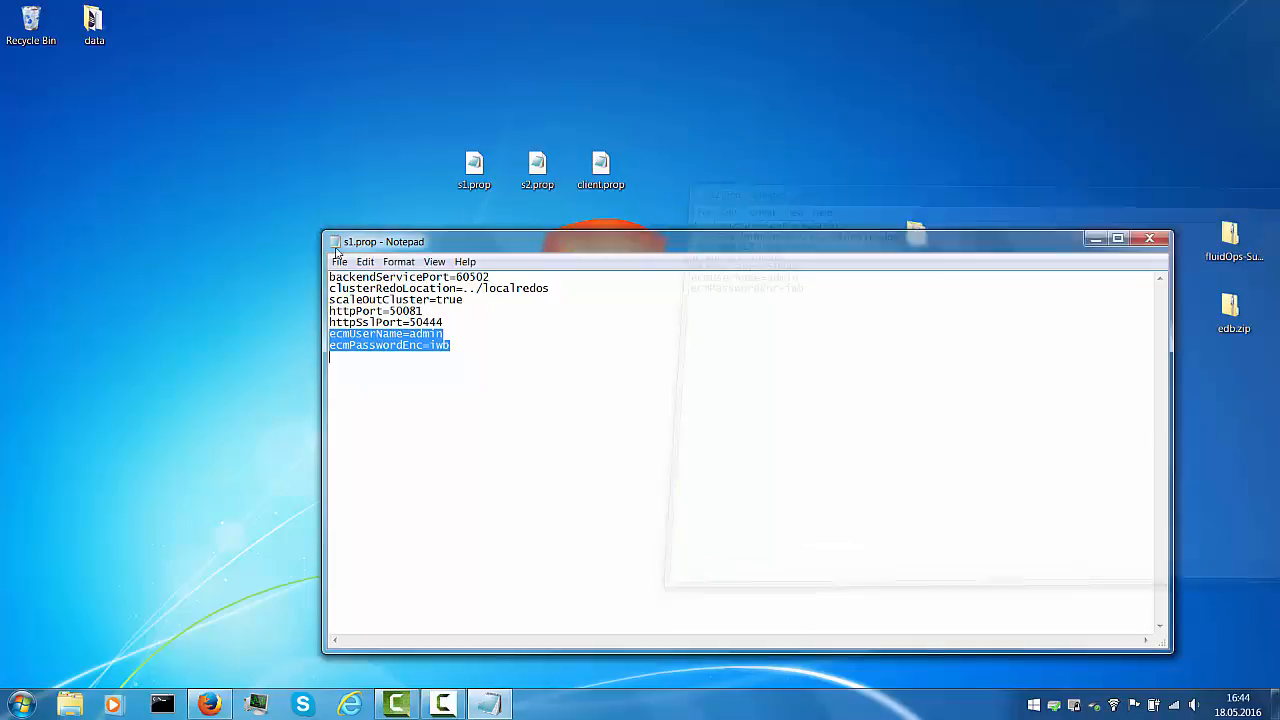
{"action": "double_click", "coordinate": [333, 246]}
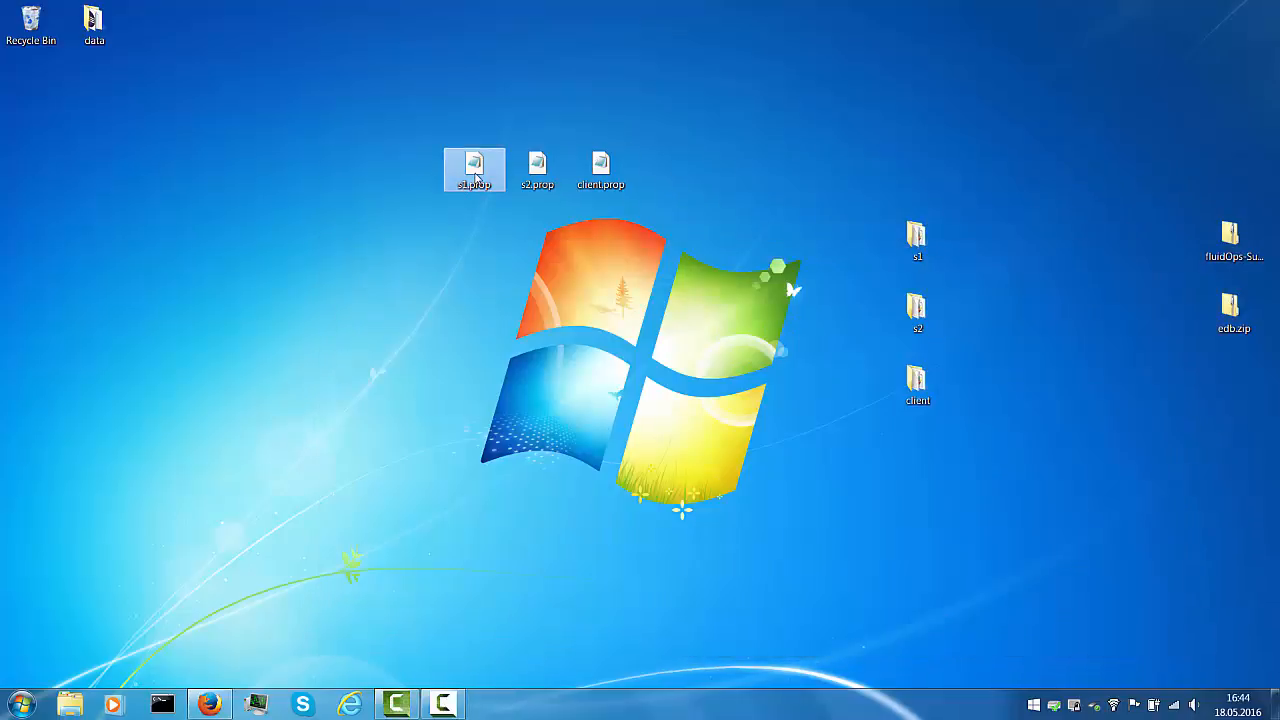
Rename s1.prop to config.prop and move it into s1, replacing the existing config file
{"action": "left_click", "coordinate": [472, 186]}
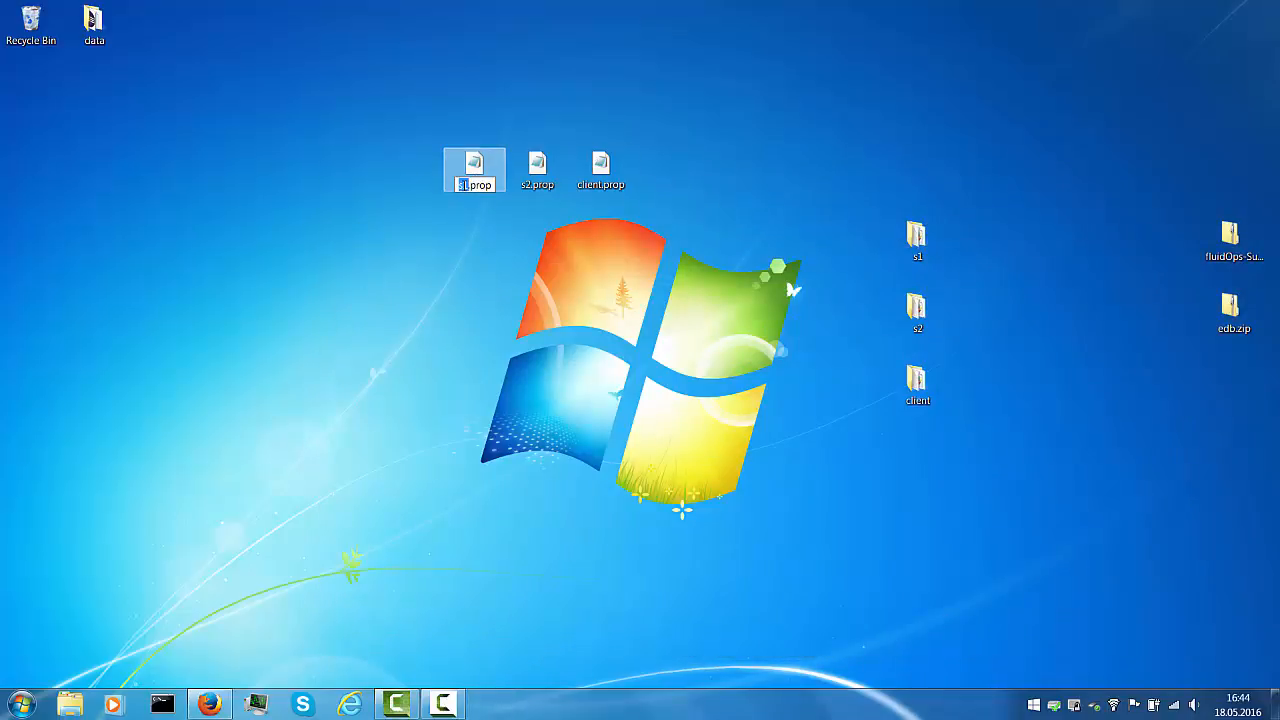
{"action": "type", "text": "config"}
{"action": "key", "text": "Return"}
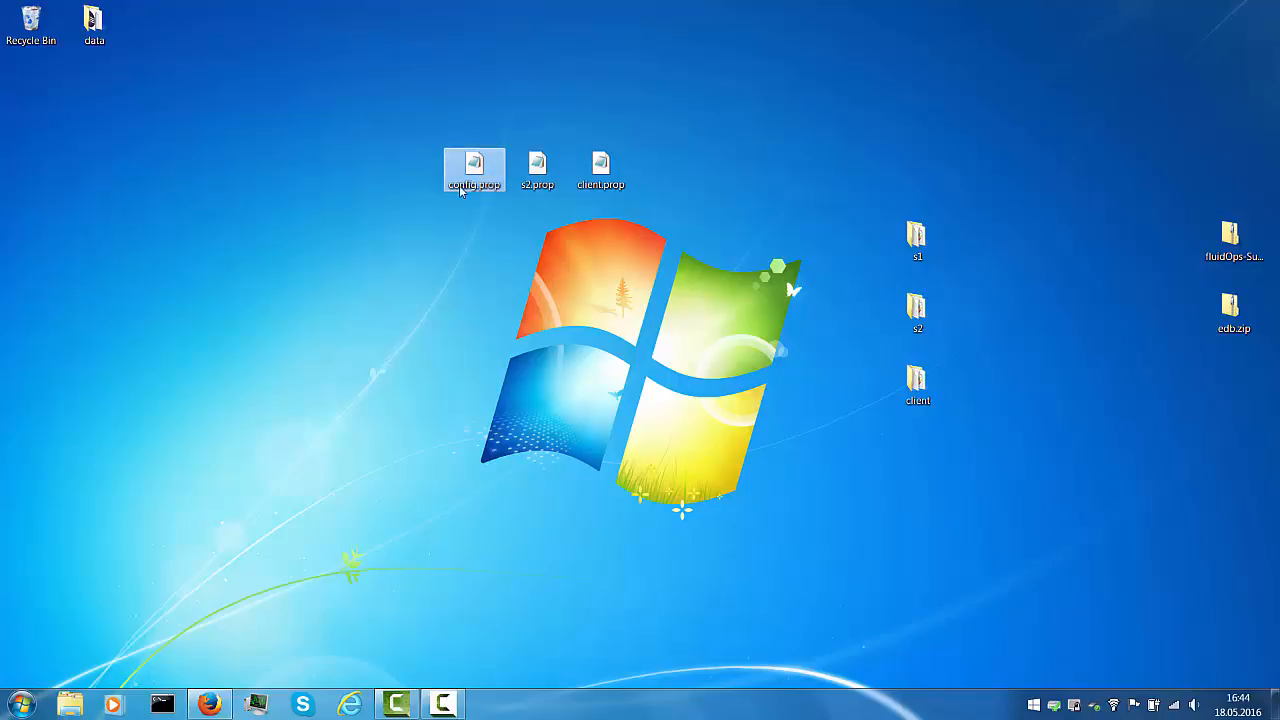
{"action": "left_click_drag", "start_coordinate": [460, 191], "coordinate": [910, 238]}
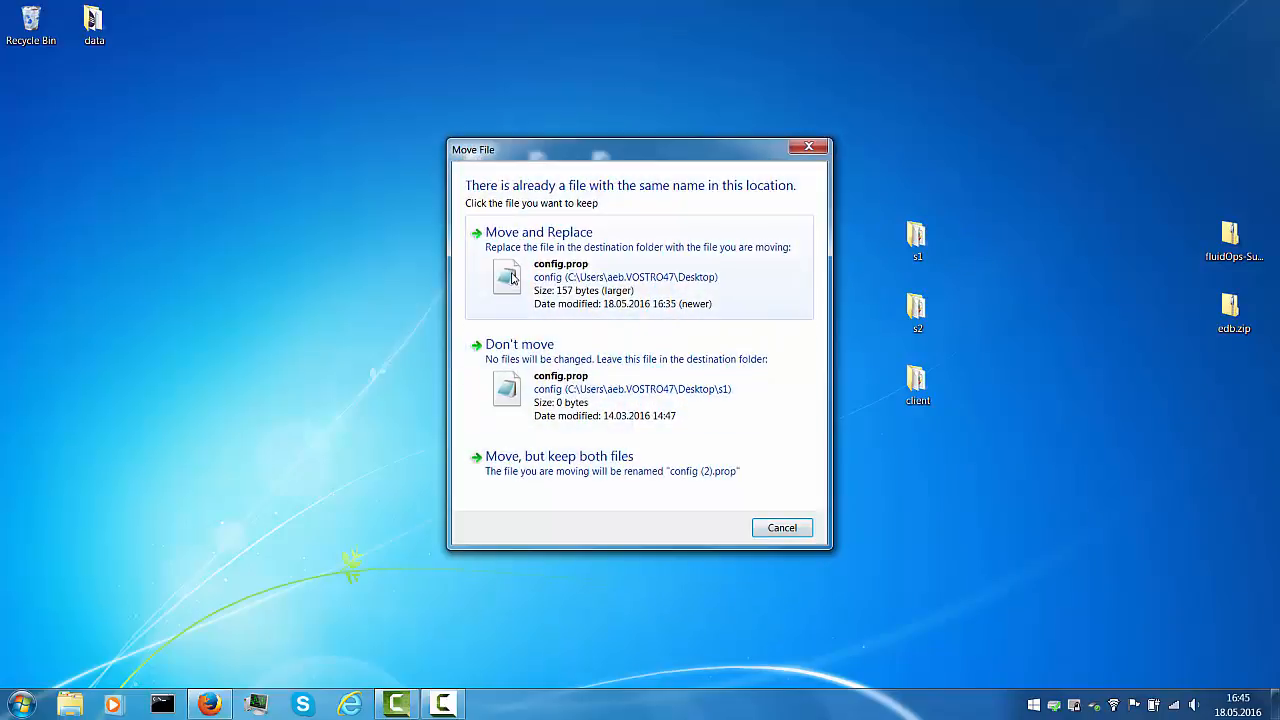
{"action": "left_click", "coordinate": [512, 278]}
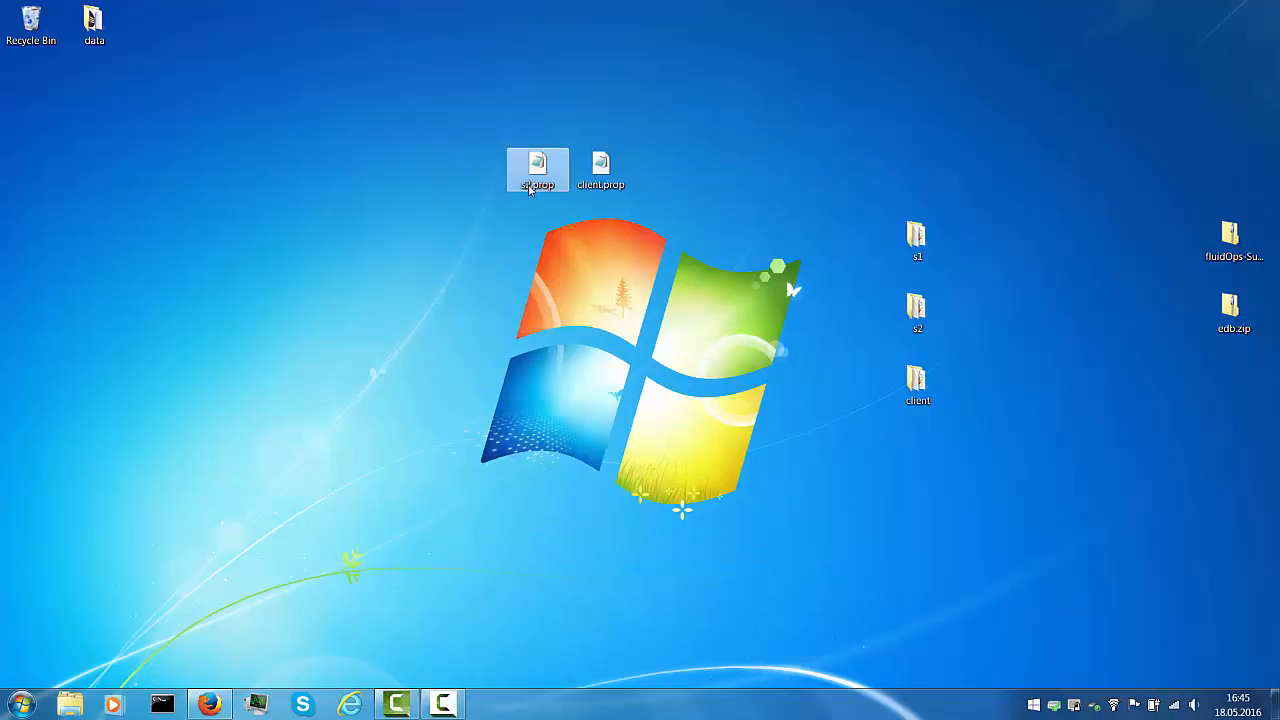
Rename s2.prop to config.prop and move it into s2, replacing the existing config file
{"action": "left_click", "coordinate": [528, 190]}
{"action": "left_click", "coordinate": [528, 190]}
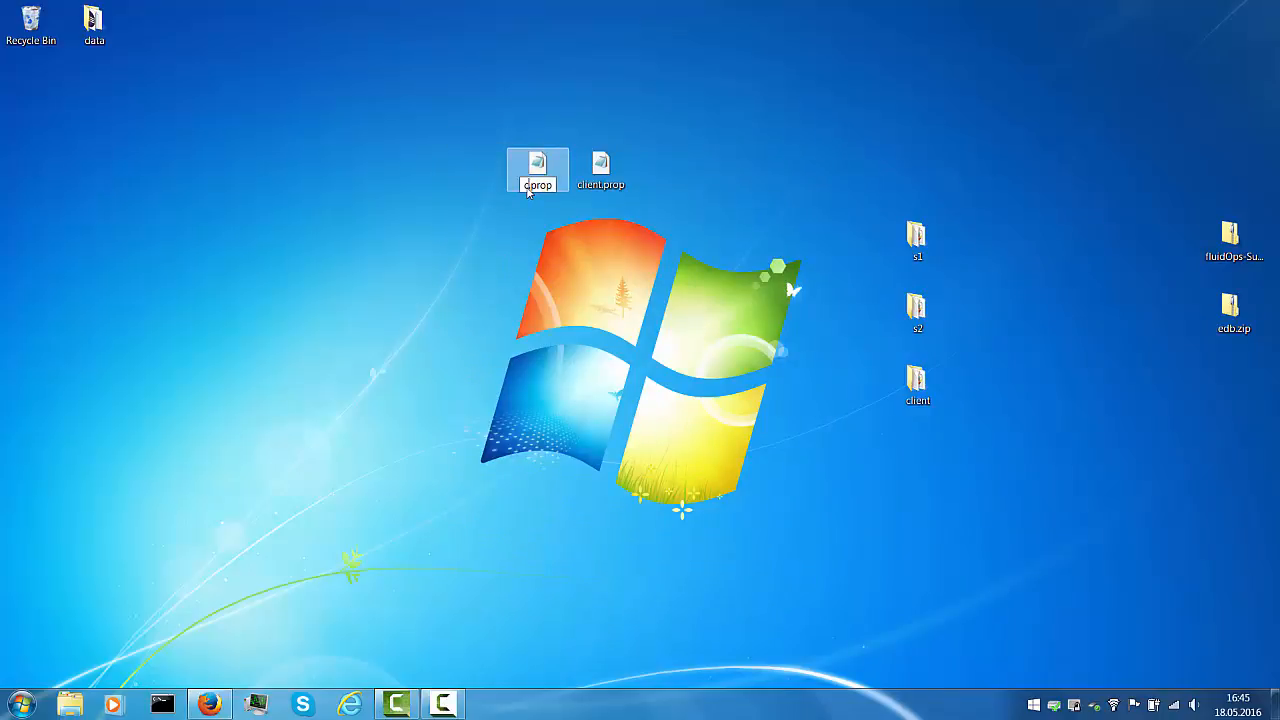
{"action": "type", "text": "config"}
{"action": "left_click", "coordinate": [477, 229]}
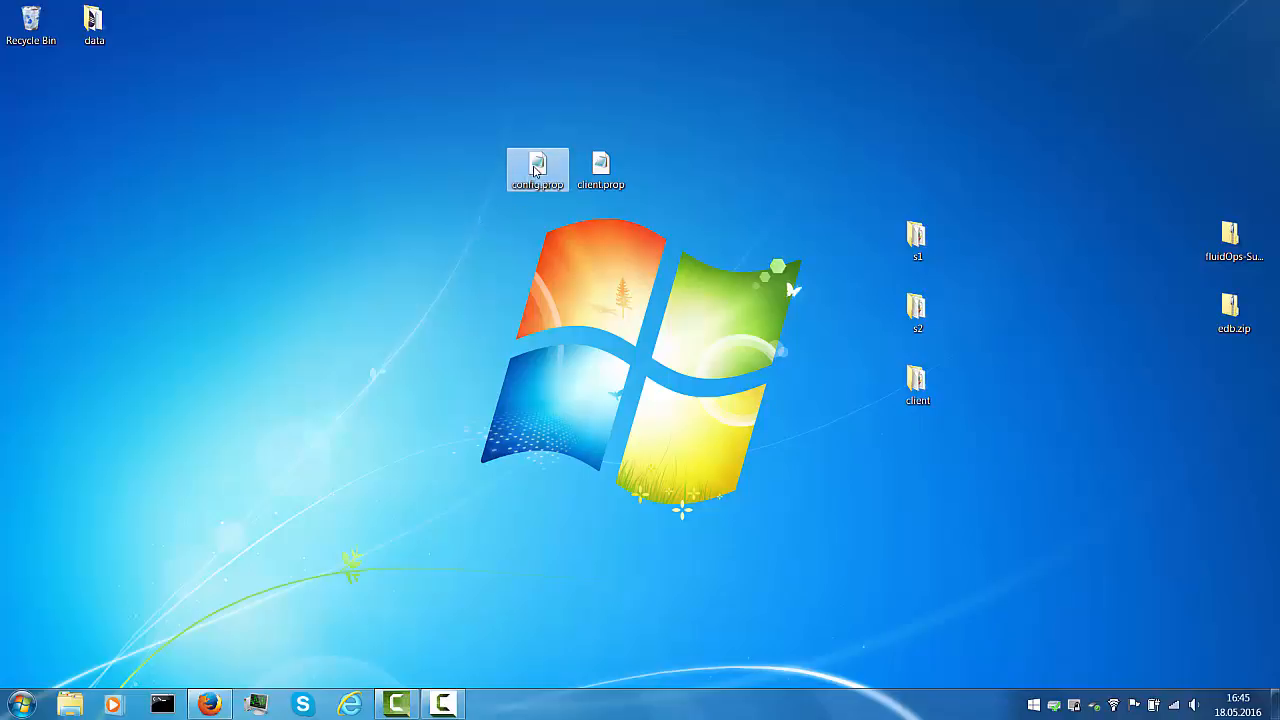
{"action": "left_click_drag", "start_coordinate": [537, 172], "coordinate": [936, 318]}
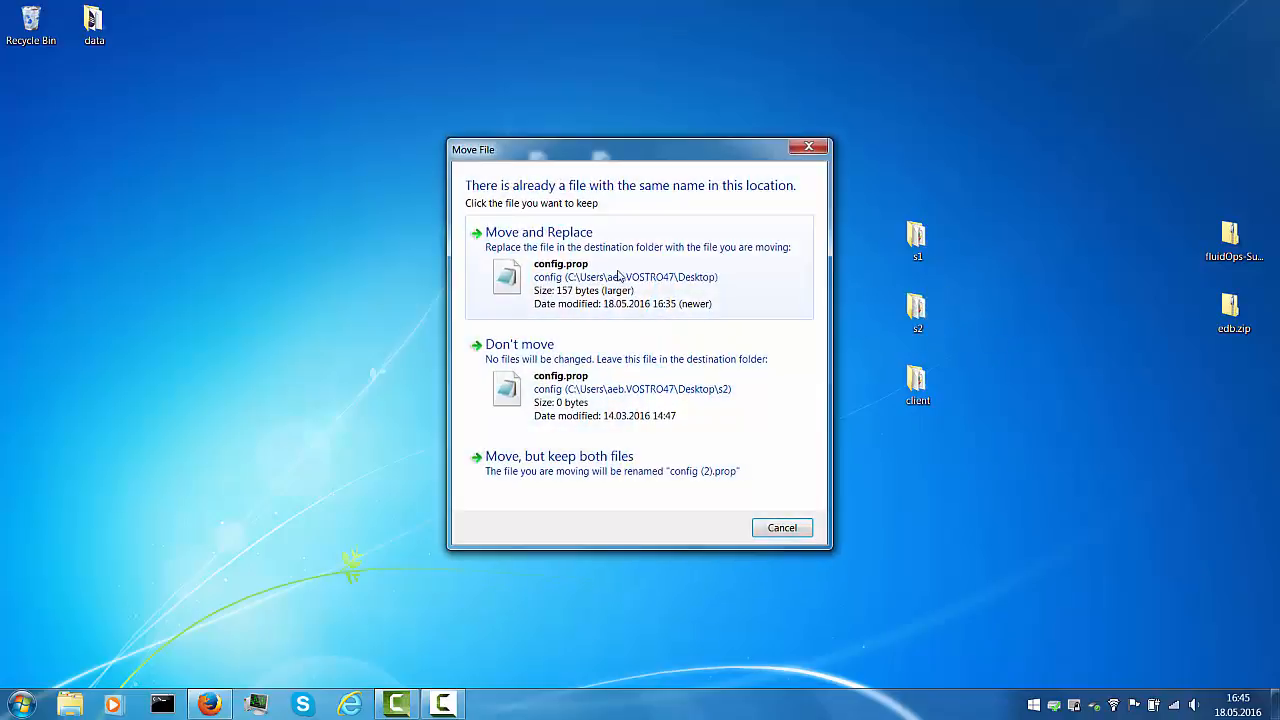
{"action": "left_click", "coordinate": [531, 269]}
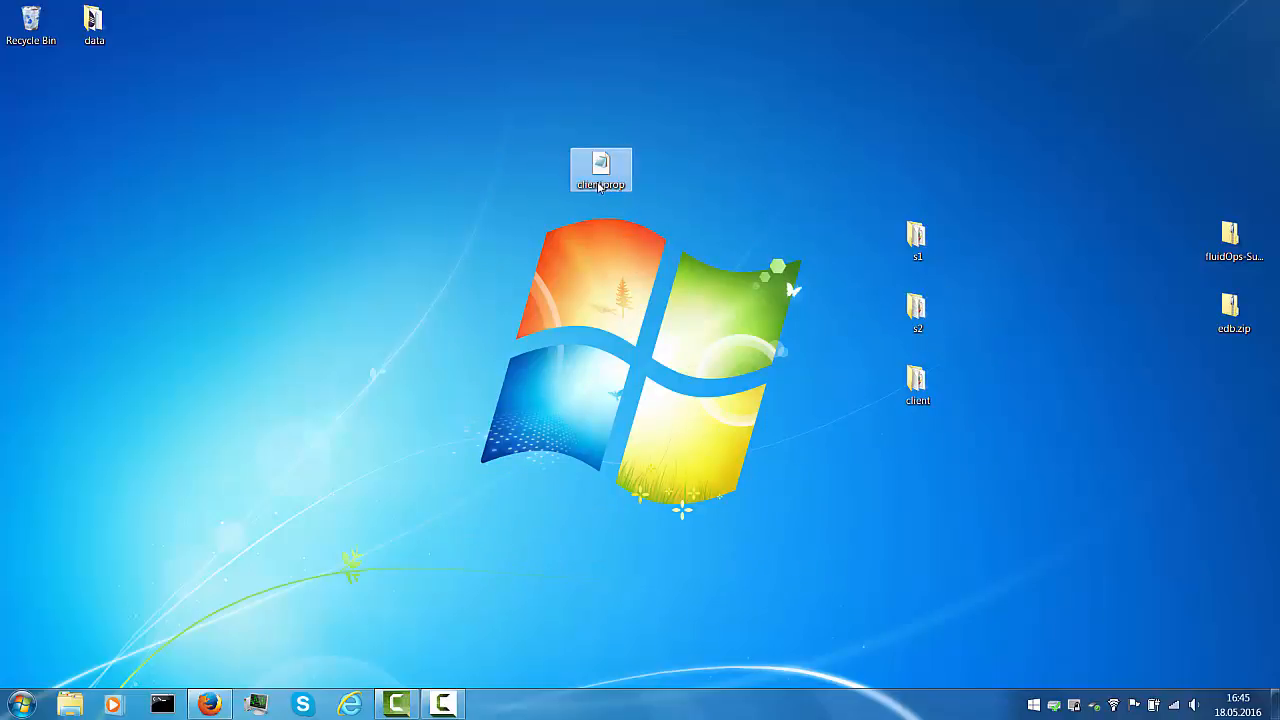
Rename client.prop to config.prop and move it into client, replacing the existing config file
{"action": "left_click", "coordinate": [592, 186]}
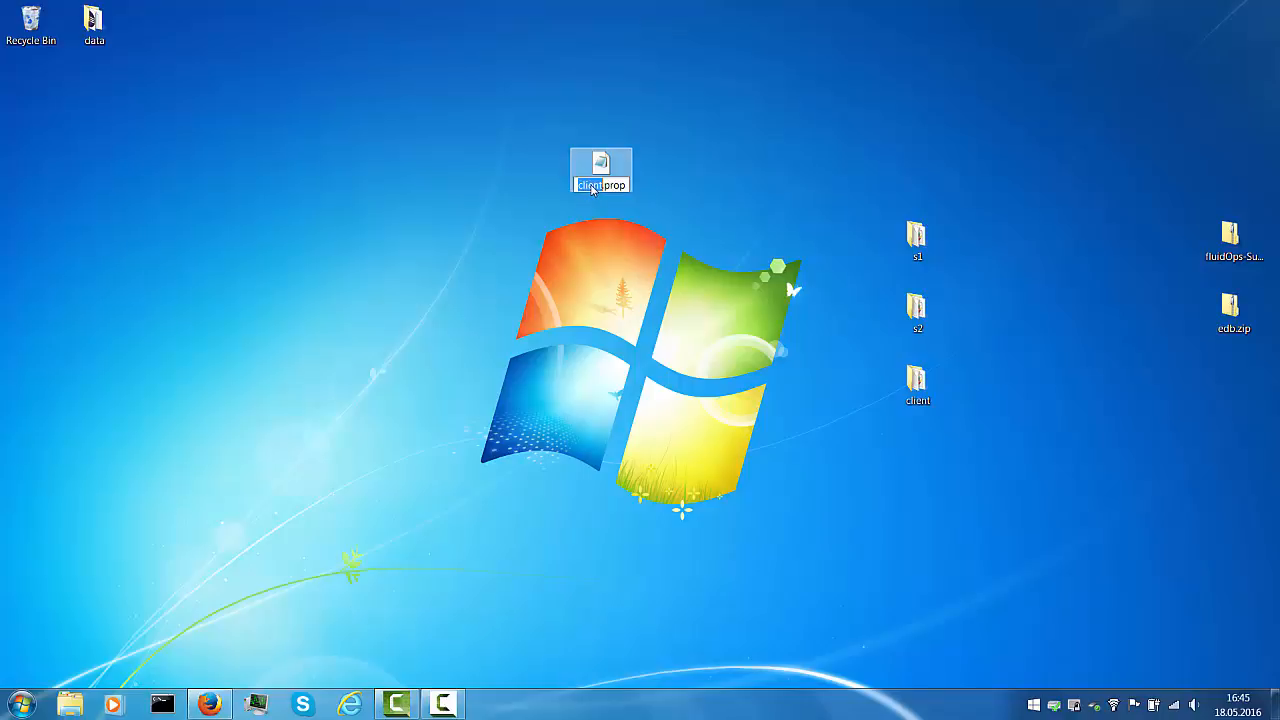
{"action": "type", "text": "config"}
{"action": "key", "text": "Return"}
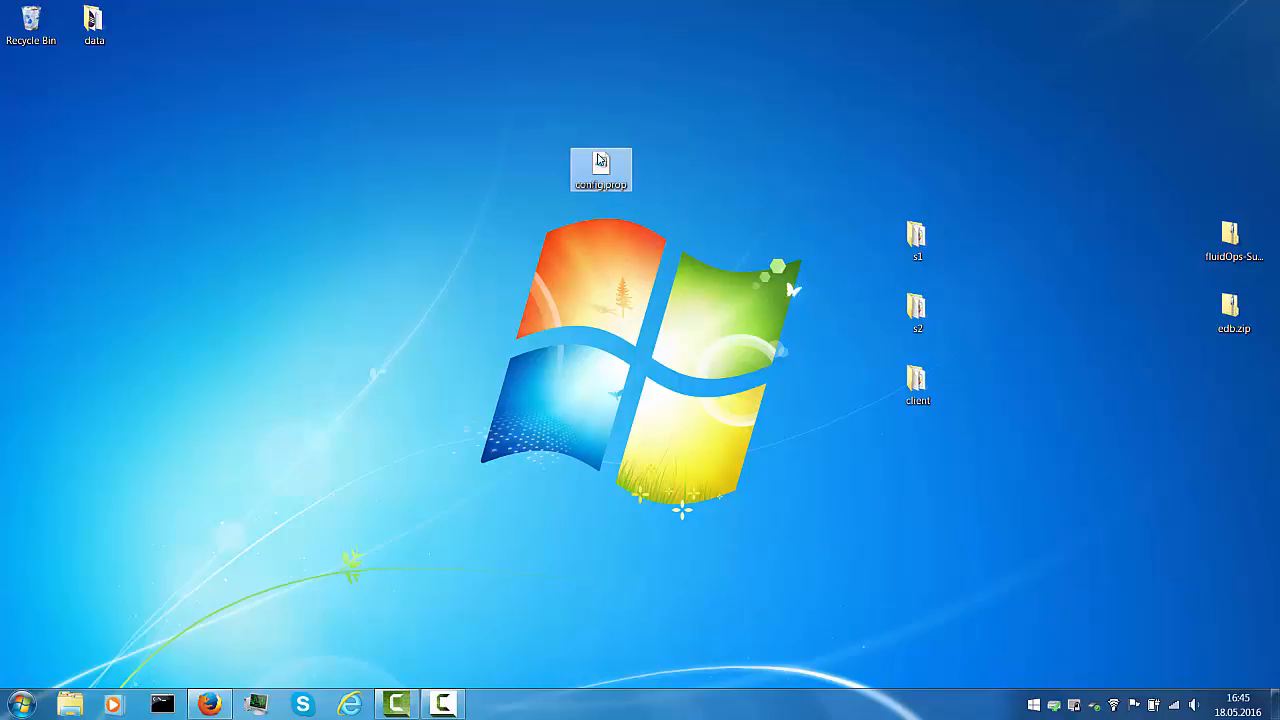
{"action": "left_click_drag", "start_coordinate": [600, 160], "coordinate": [915, 380]}
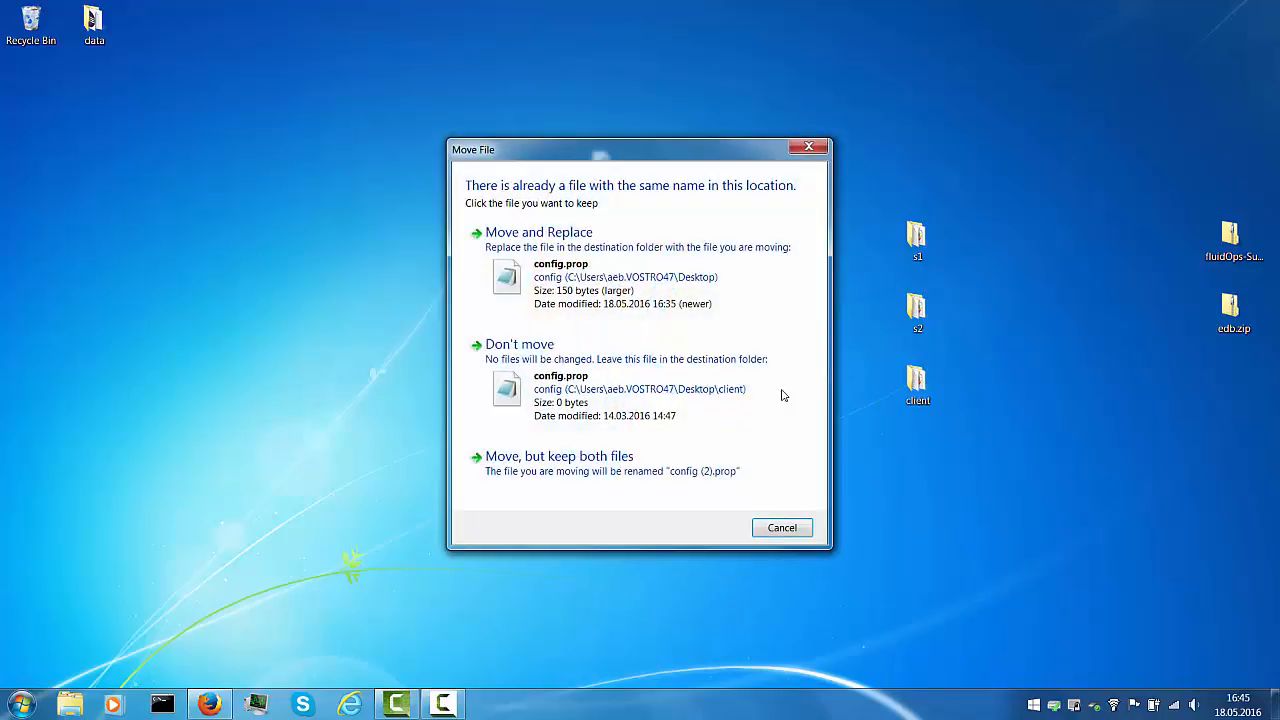
{"action": "left_click", "coordinate": [520, 270]}
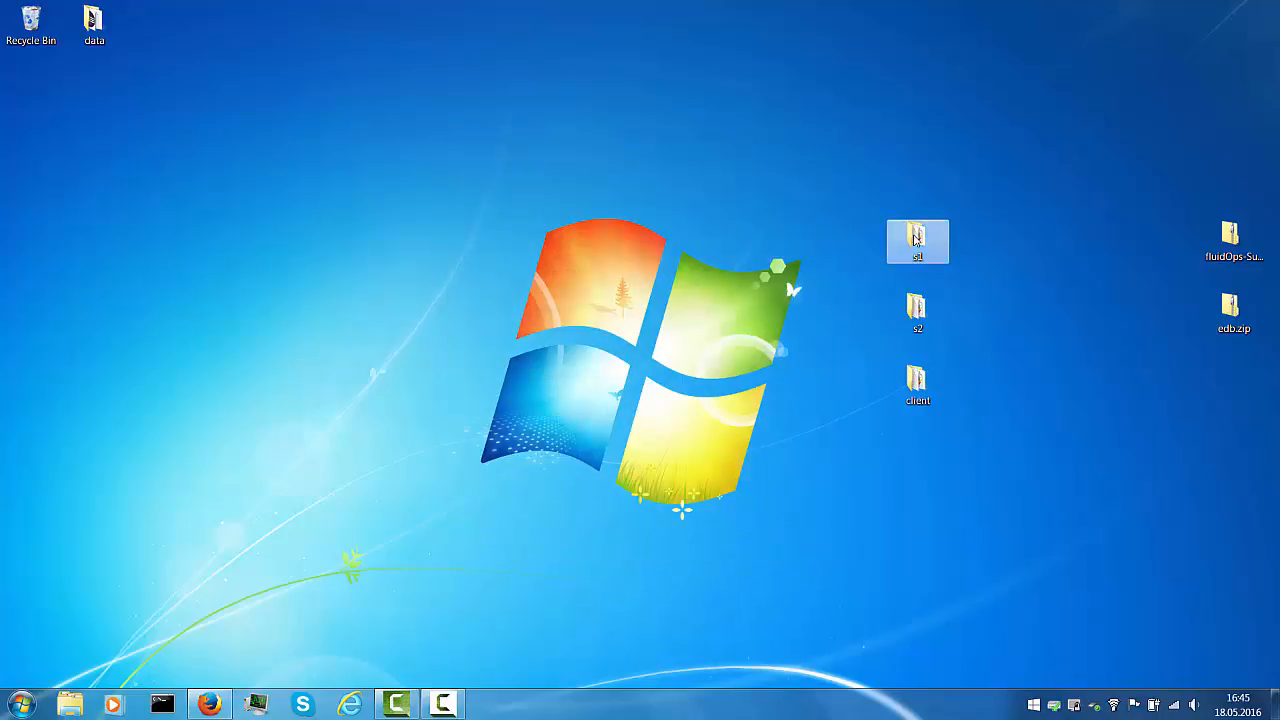
Run start.cmd from s1\scripts to launch the first platform service, then minimize the folder
{"action": "double_click", "coordinate": [915, 238]}
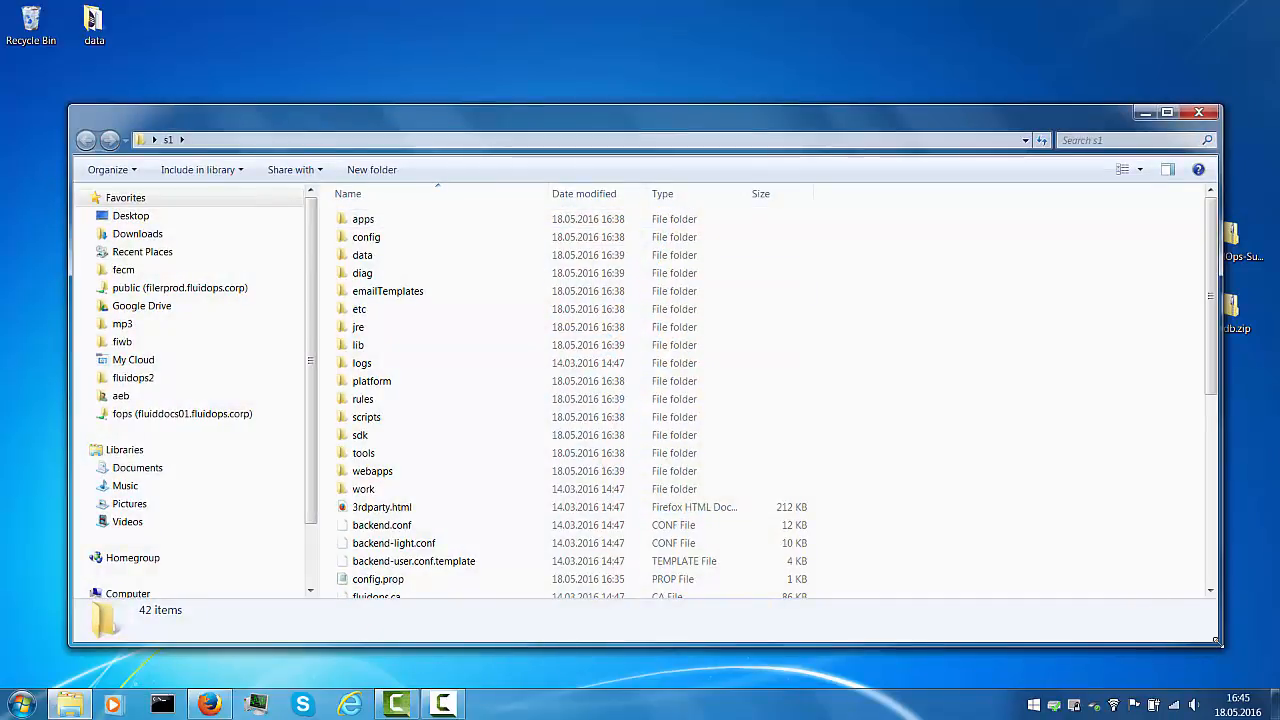
{"action": "left_click_drag", "start_coordinate": [1217, 641], "coordinate": [922, 519]}
{"action": "key", "text": "s"}
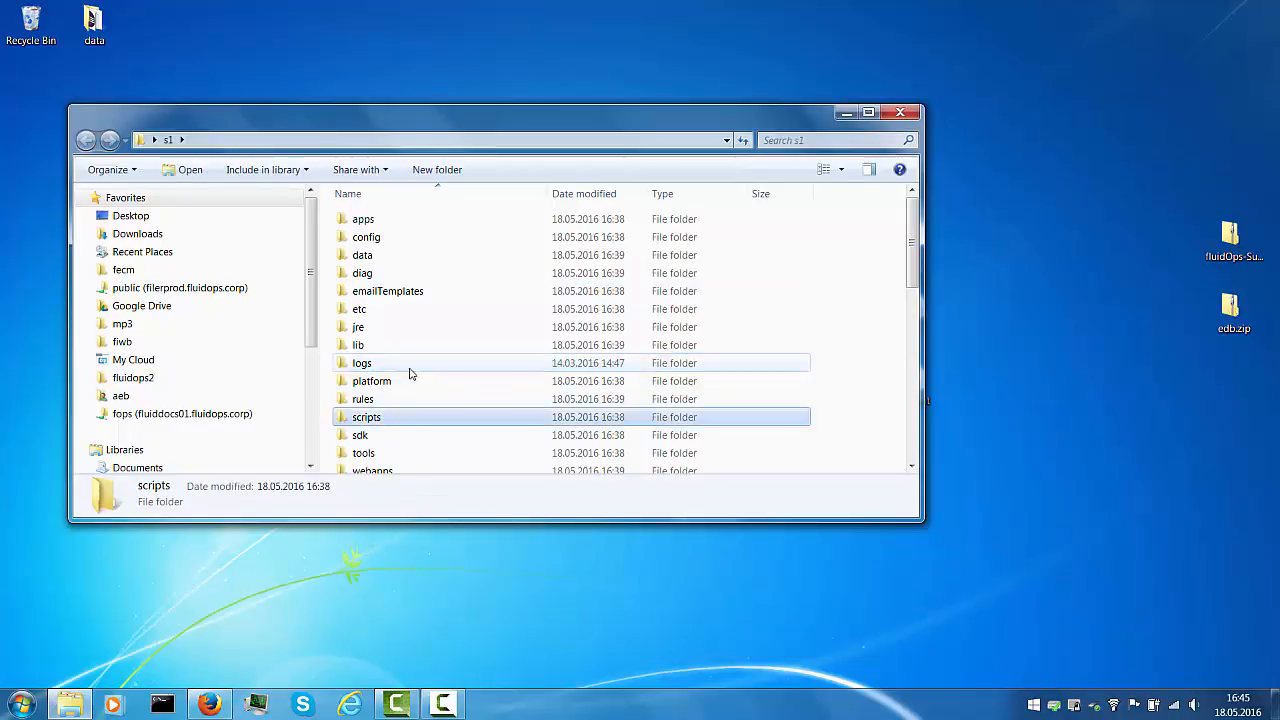
{"action": "key", "text": "Return"}
{"action": "key", "text": "s"}
{"action": "key", "text": "Return"}
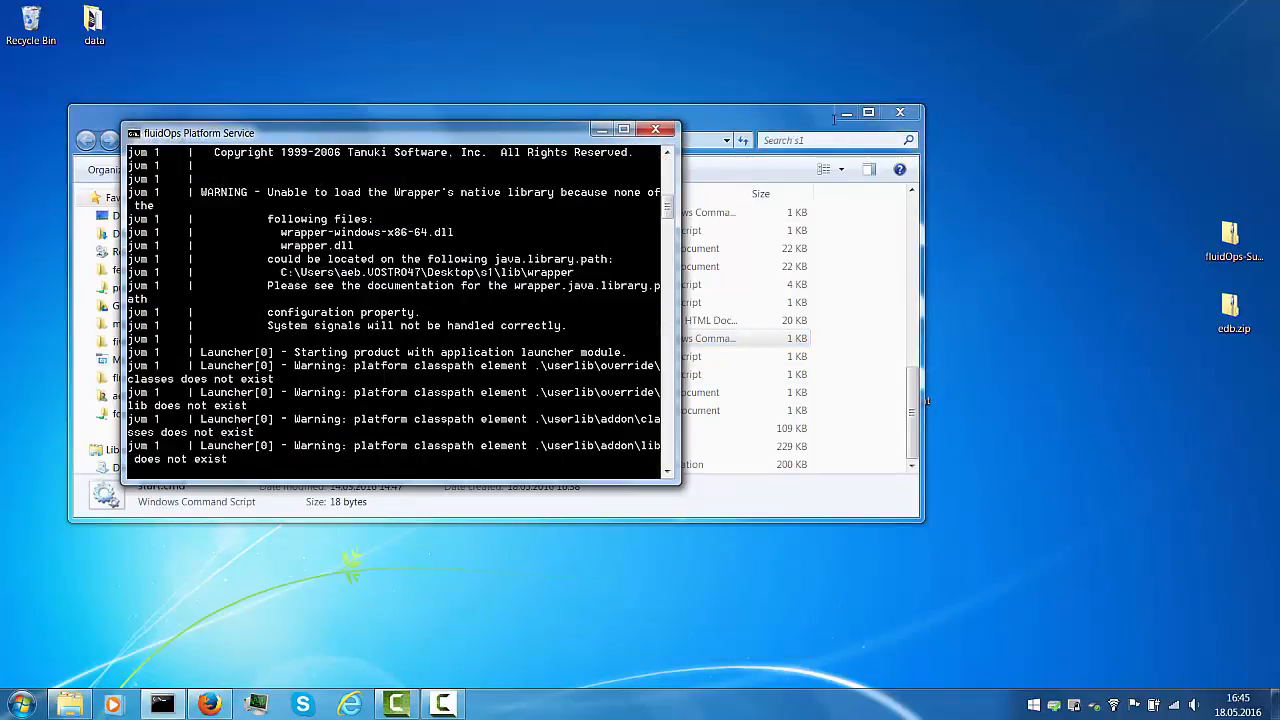
{"action": "left_click", "coordinate": [846, 113]}
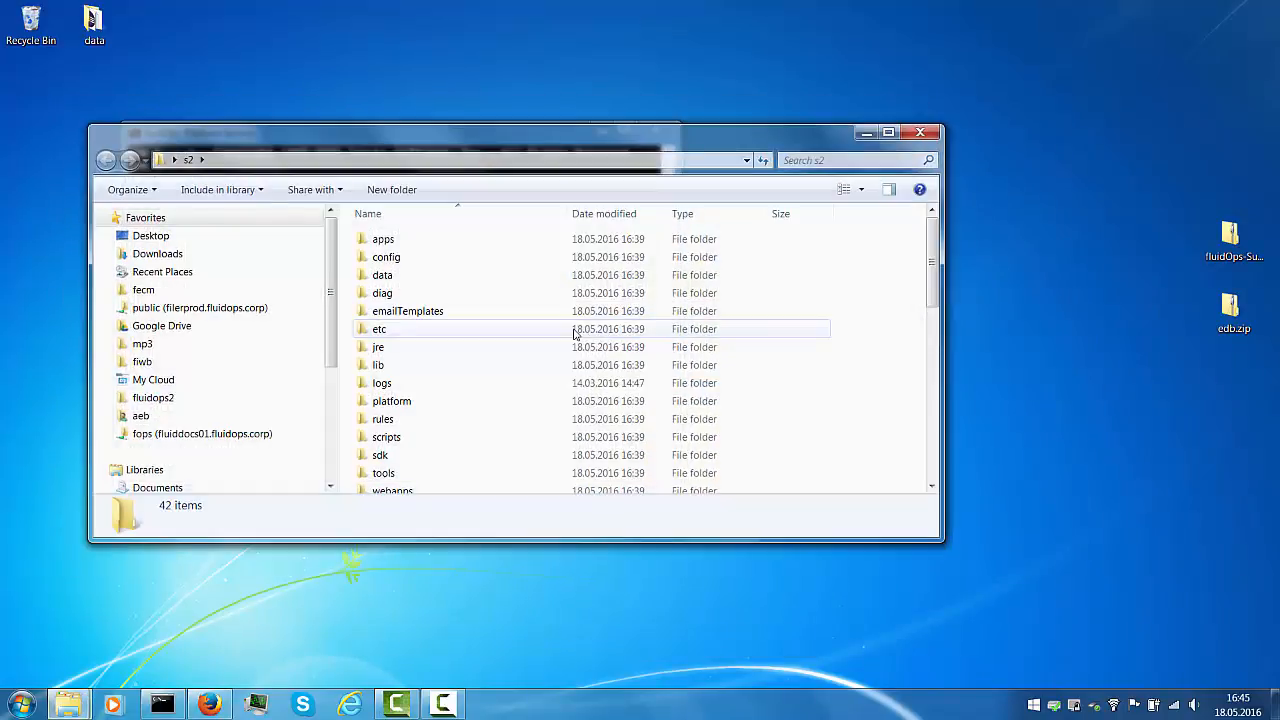
Run start.cmd from s2\scripts to launch the second service and move its console aside
{"action": "left_click", "coordinate": [571, 335]}
{"action": "key", "text": "s"}
{"action": "key", "text": "Return"}
{"action": "key", "text": "s"}
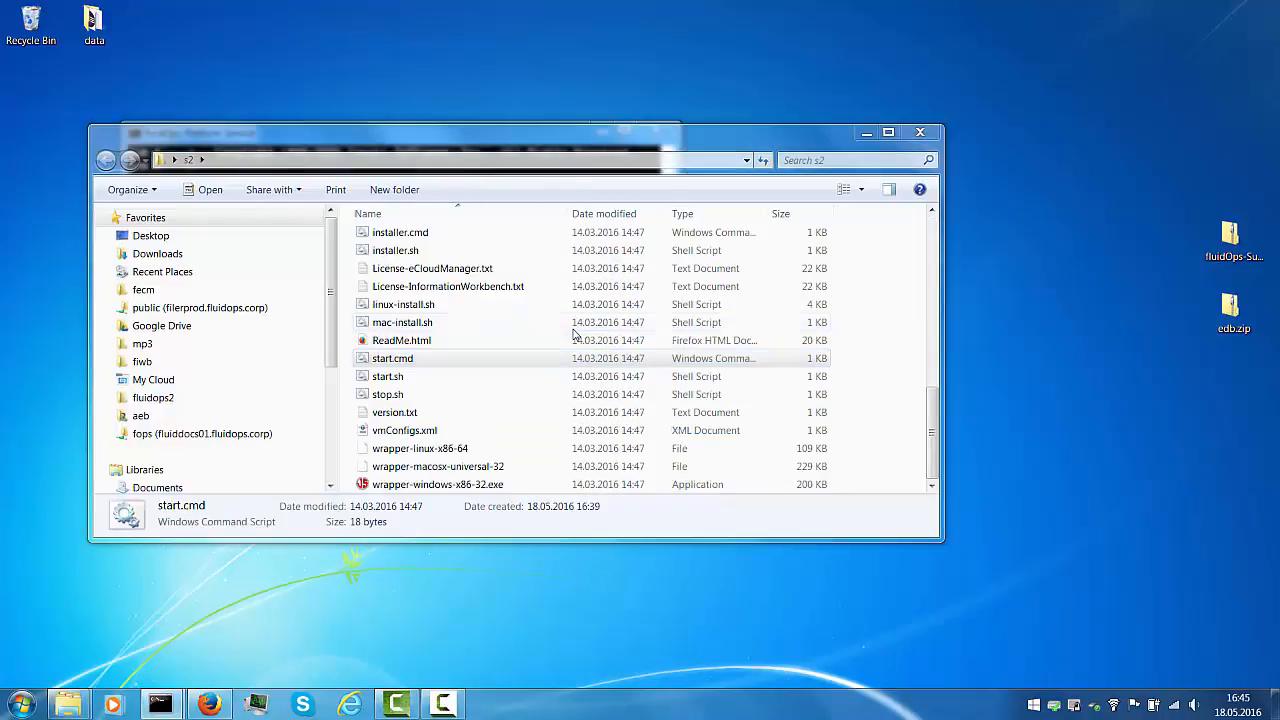
{"action": "left_click", "coordinate": [868, 134]}
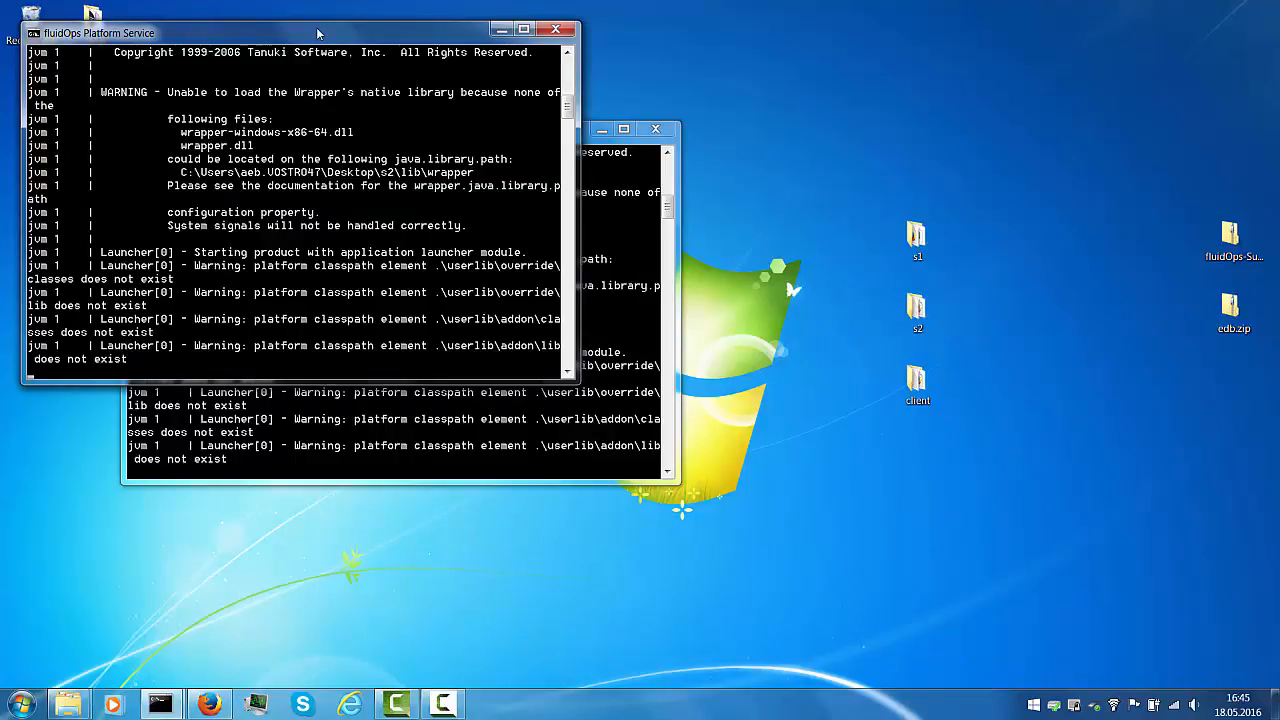
{"action": "left_click_drag", "start_coordinate": [297, 37], "coordinate": [595, 53]}
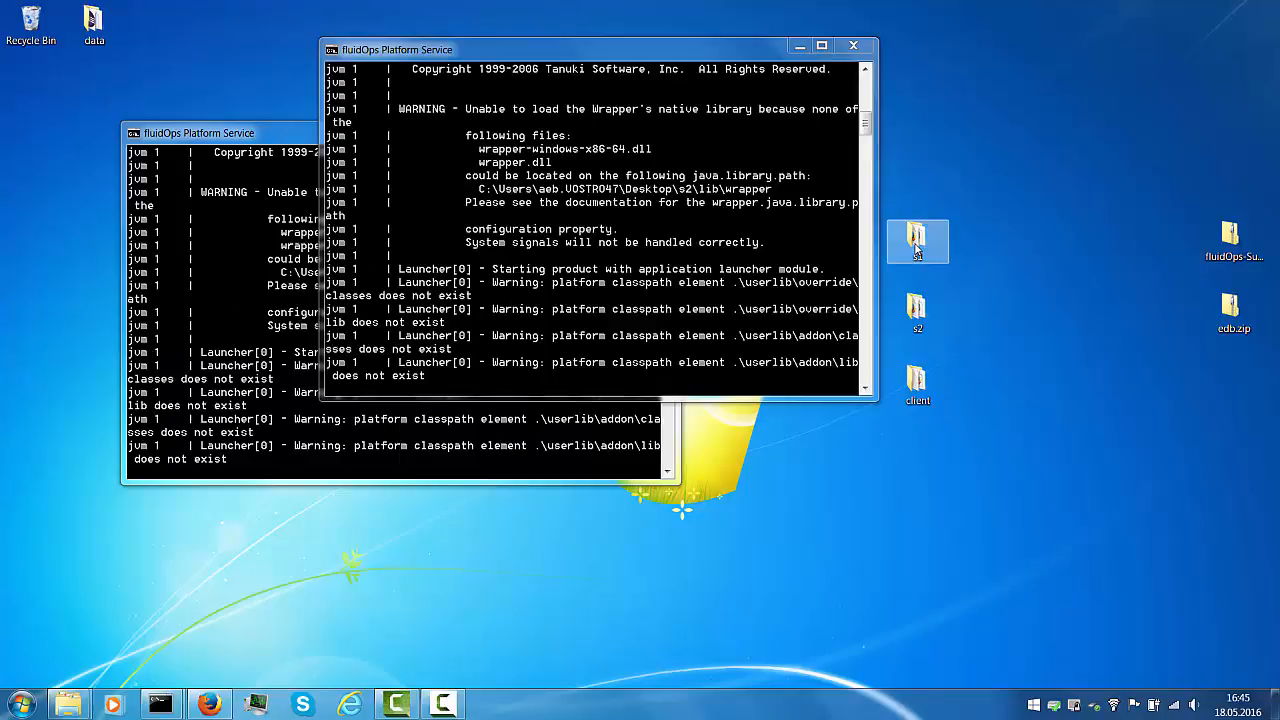
{"action": "mouse_move", "coordinate": [917, 245]}
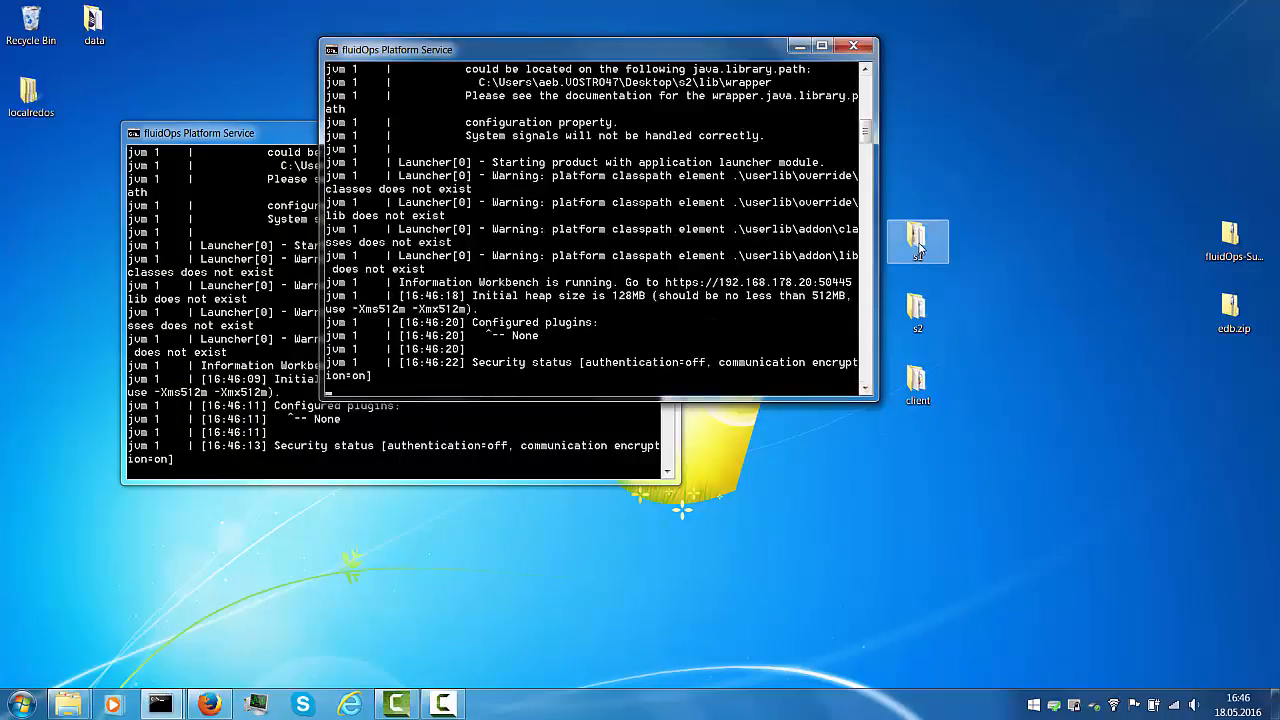
Open the s1\tools folder and launch diagtool.cmd
{"action": "double_click", "coordinate": [917, 245]}
{"action": "left_click_drag", "start_coordinate": [363, 123], "coordinate": [541, 236]}
{"action": "key", "text": "Page_Up"}
{"action": "key", "text": "Page_Up"}
{"action": "key", "text": "Page_Up"}
{"action": "key", "text": "Page_Up"}
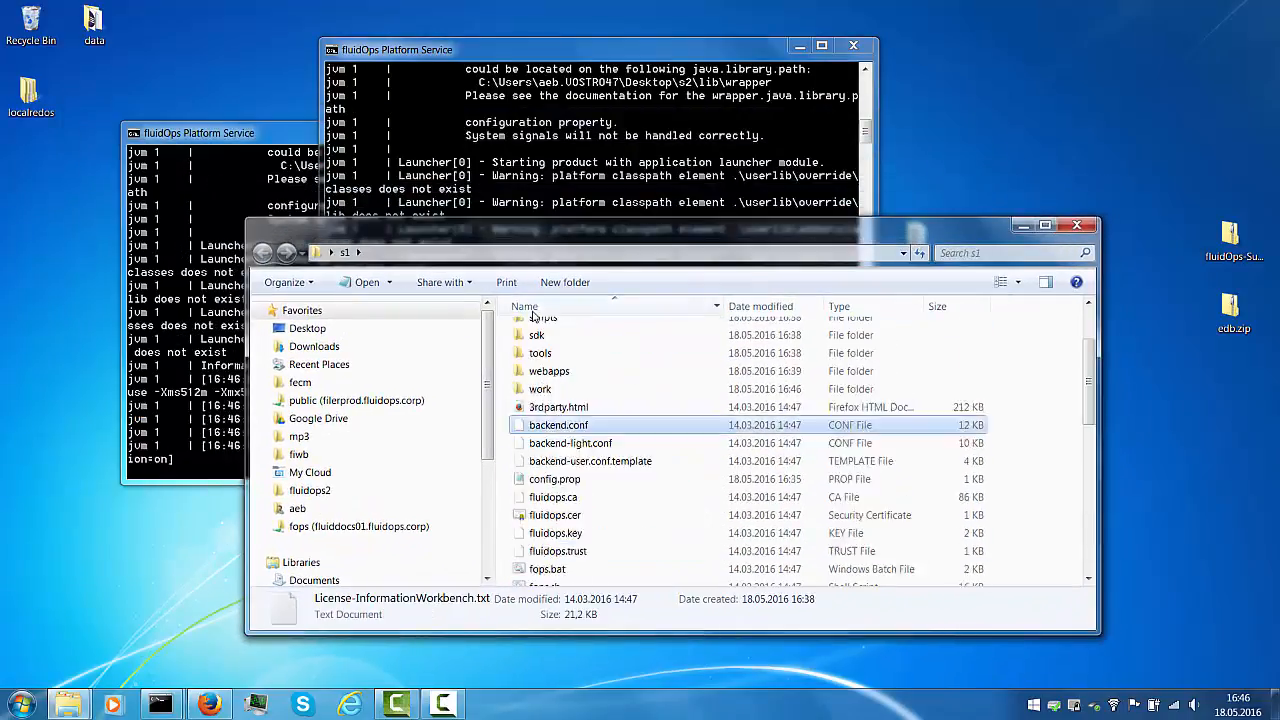
{"action": "key", "text": "Page_Down"}
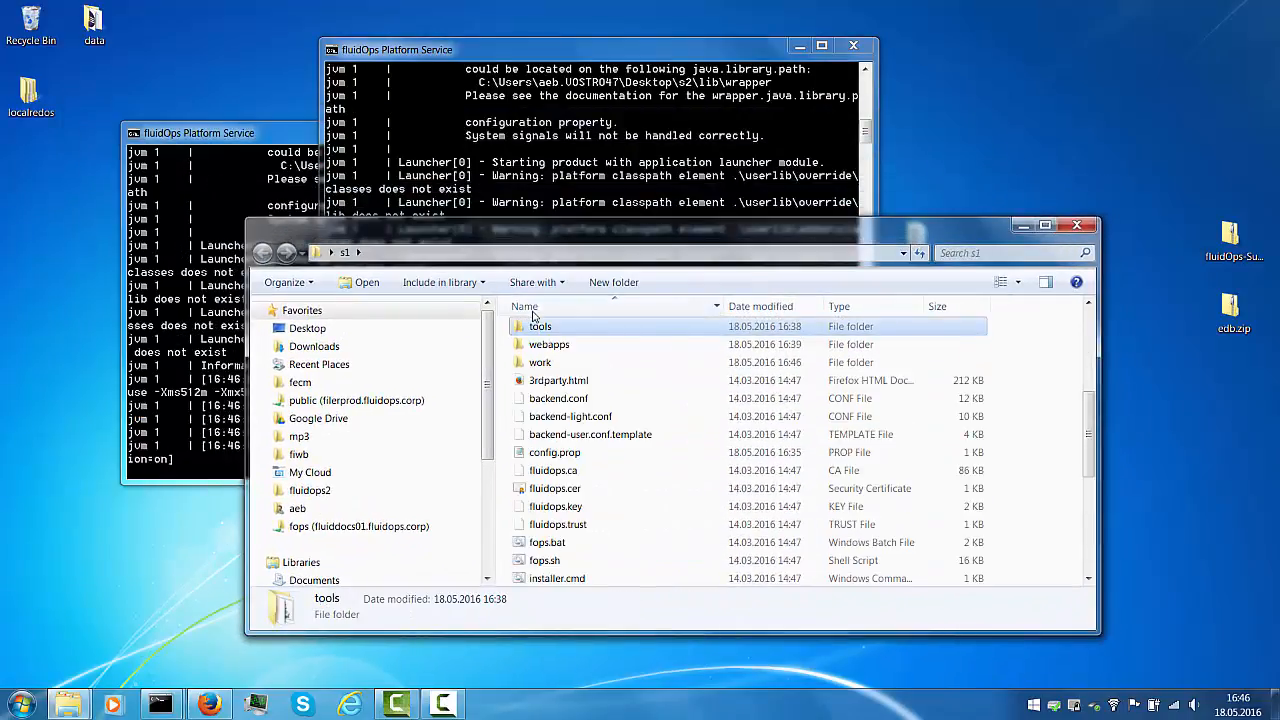
{"action": "key", "text": "Return"}
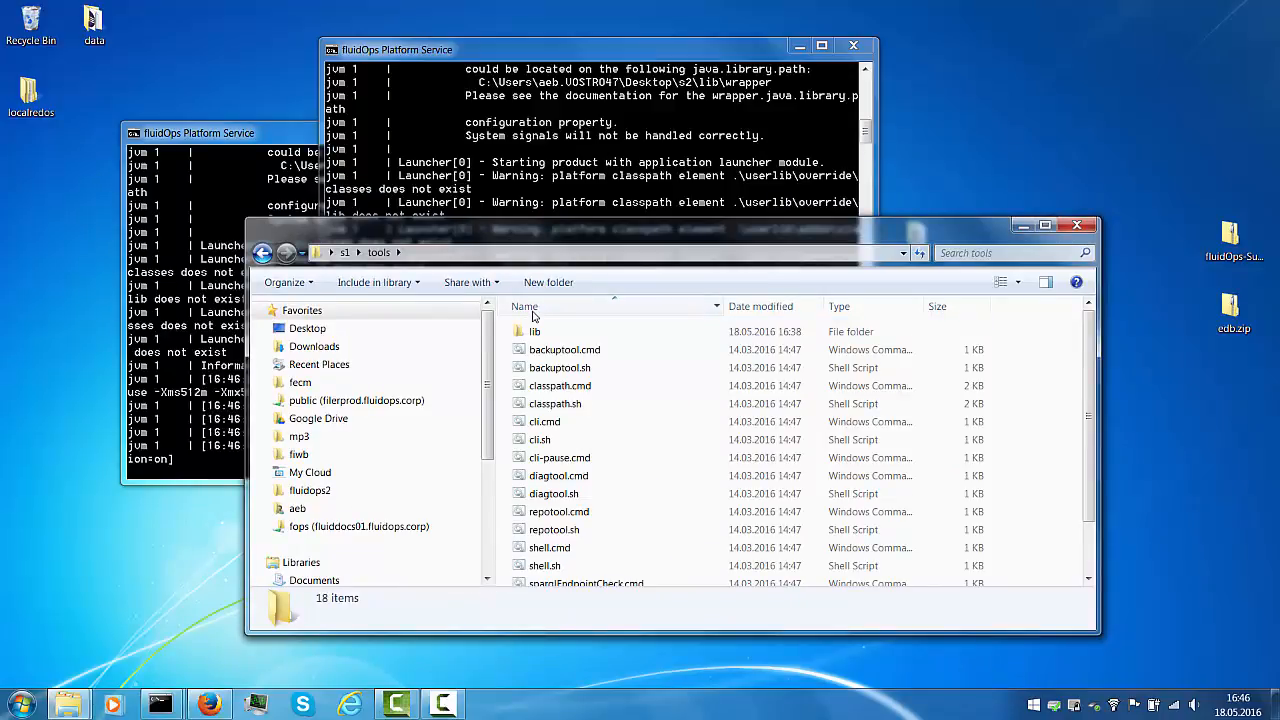
{"action": "key", "text": "d"}
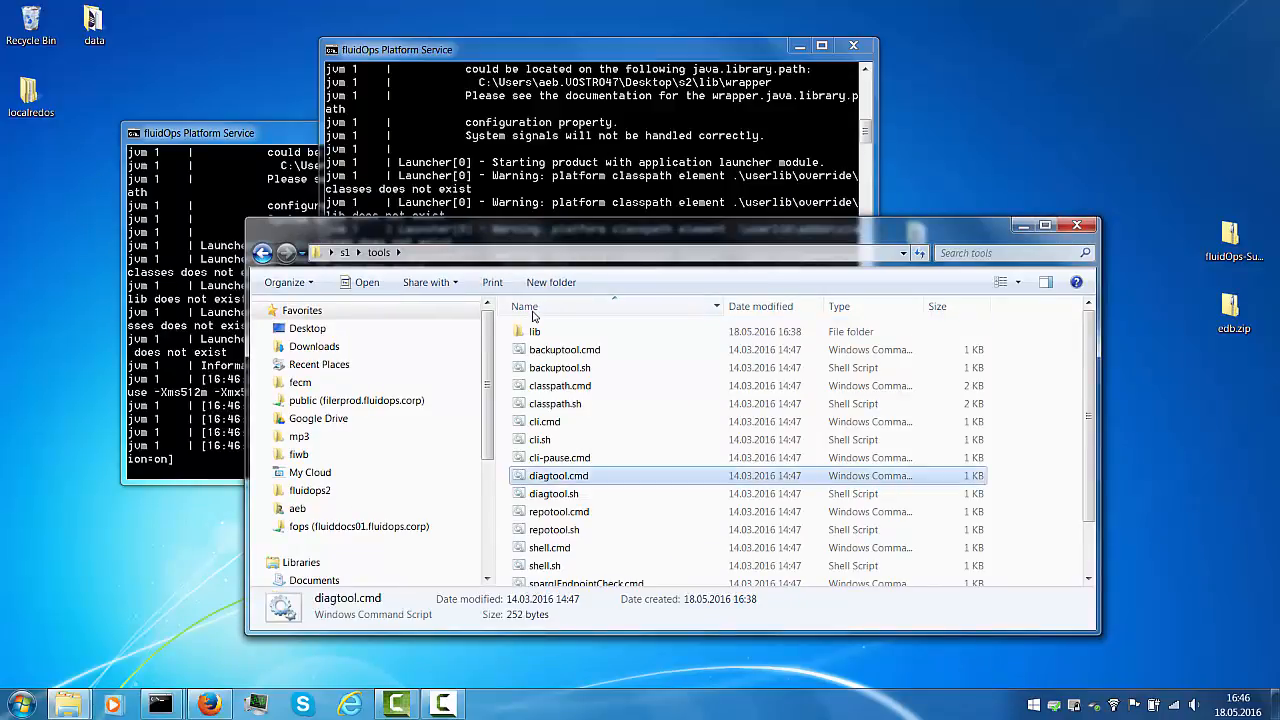
{"action": "key", "text": "Return"}
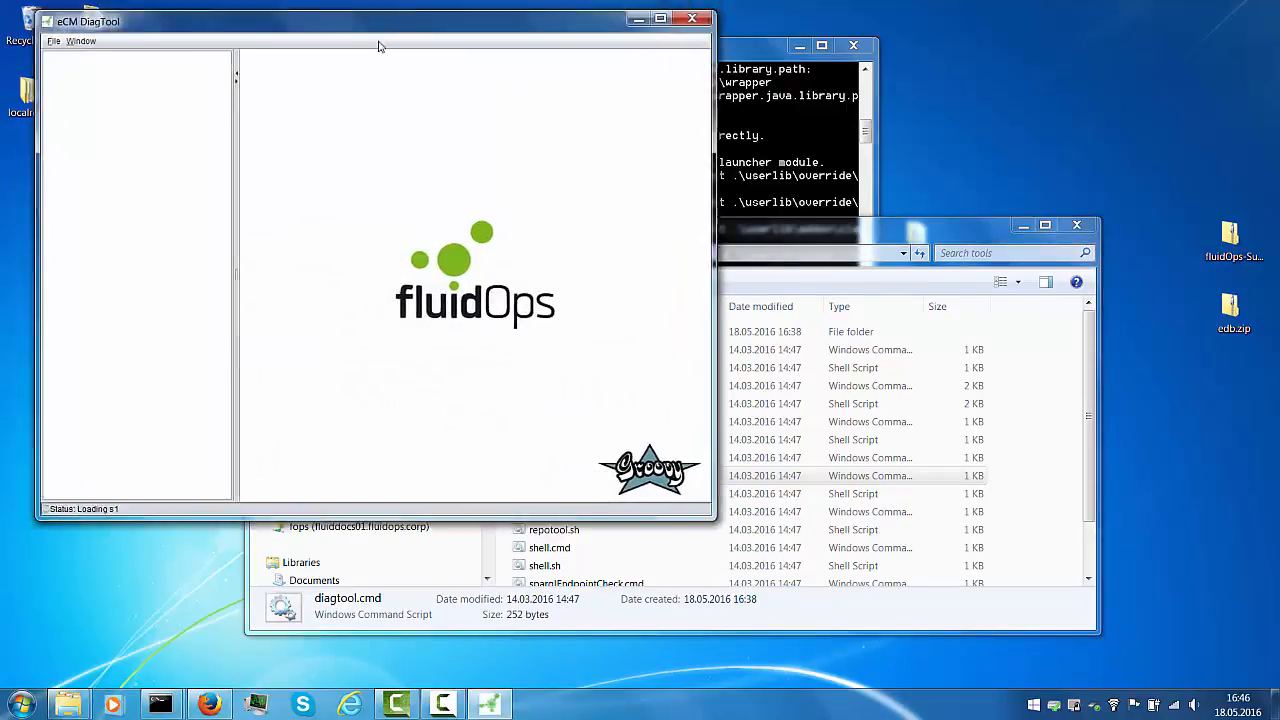
Run DiagTool's Cluster Monitor and Cluster Overview extensions, view the node graphs, then minimize it
{"action": "left_click_drag", "start_coordinate": [312, 28], "coordinate": [700, 113]}
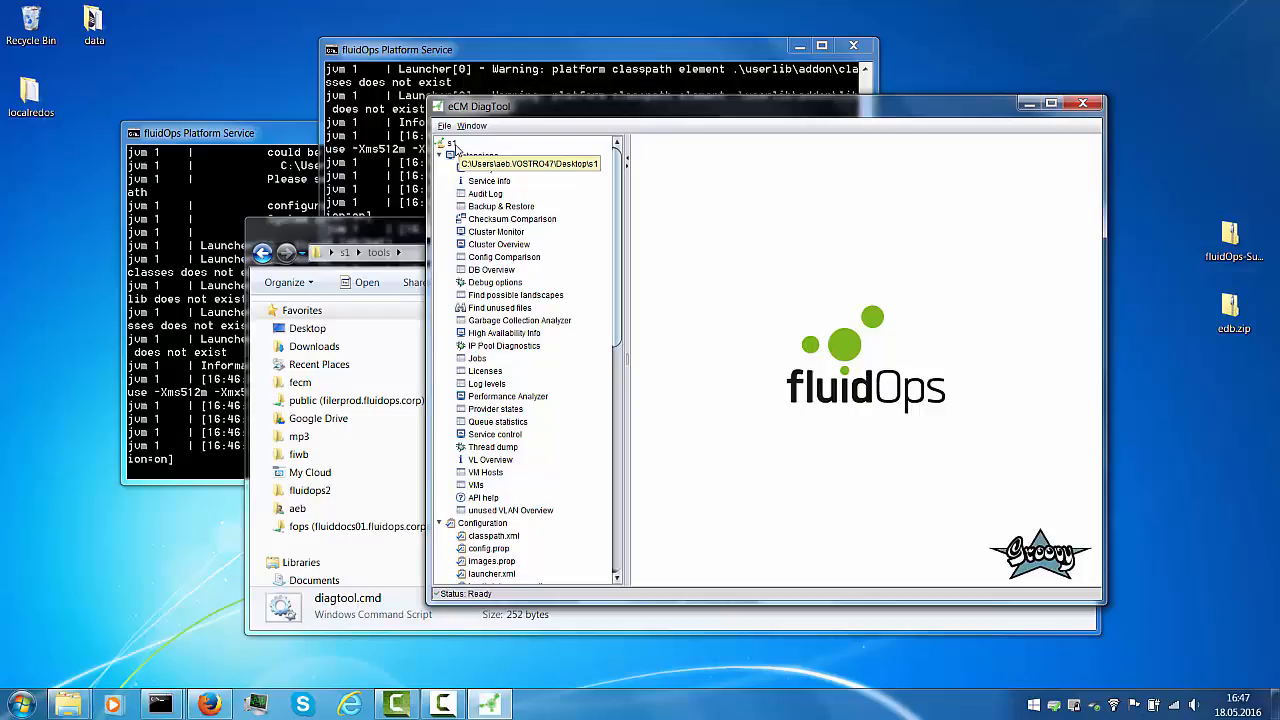
{"action": "double_click", "coordinate": [494, 233]}
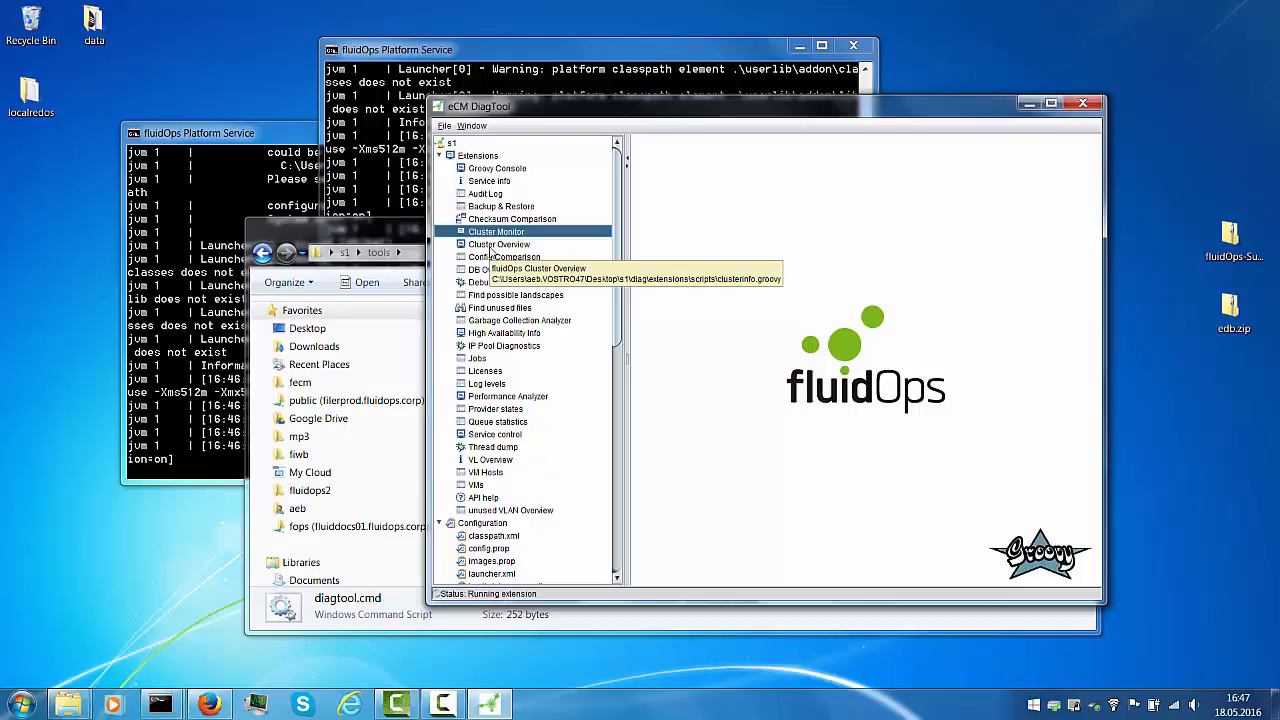
{"action": "double_click", "coordinate": [490, 249]}
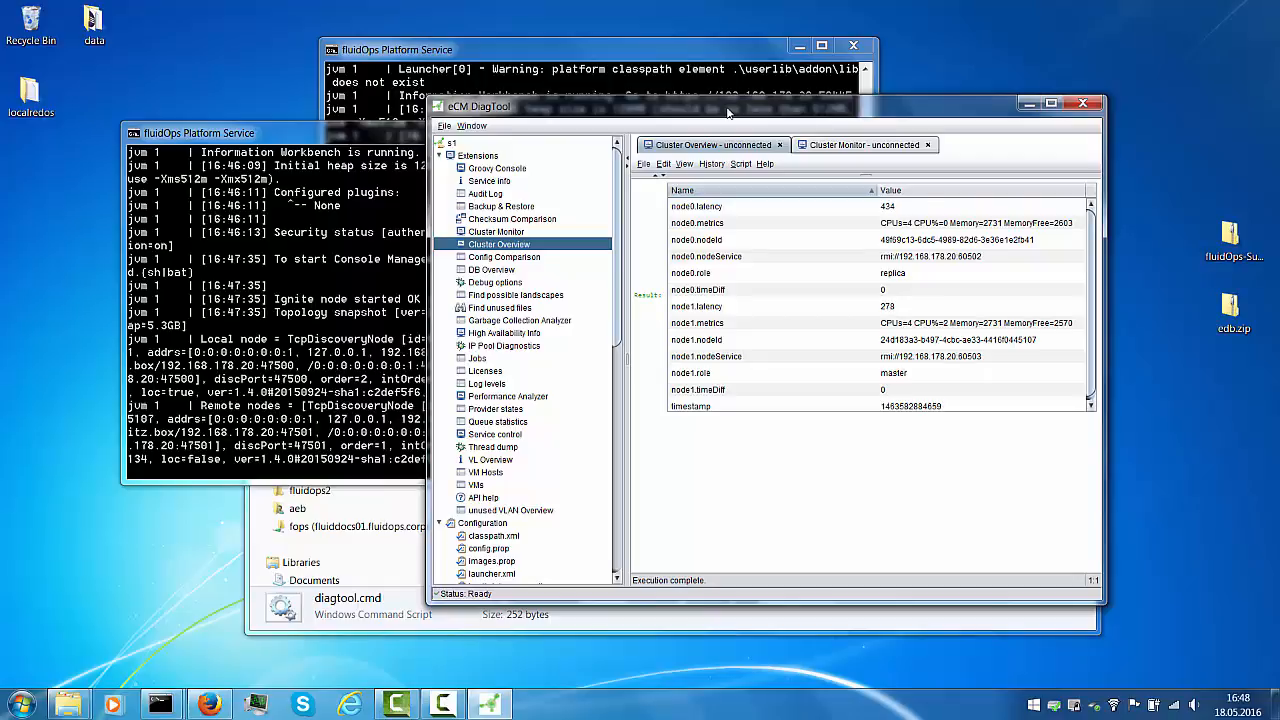
{"action": "left_click", "coordinate": [841, 150]}
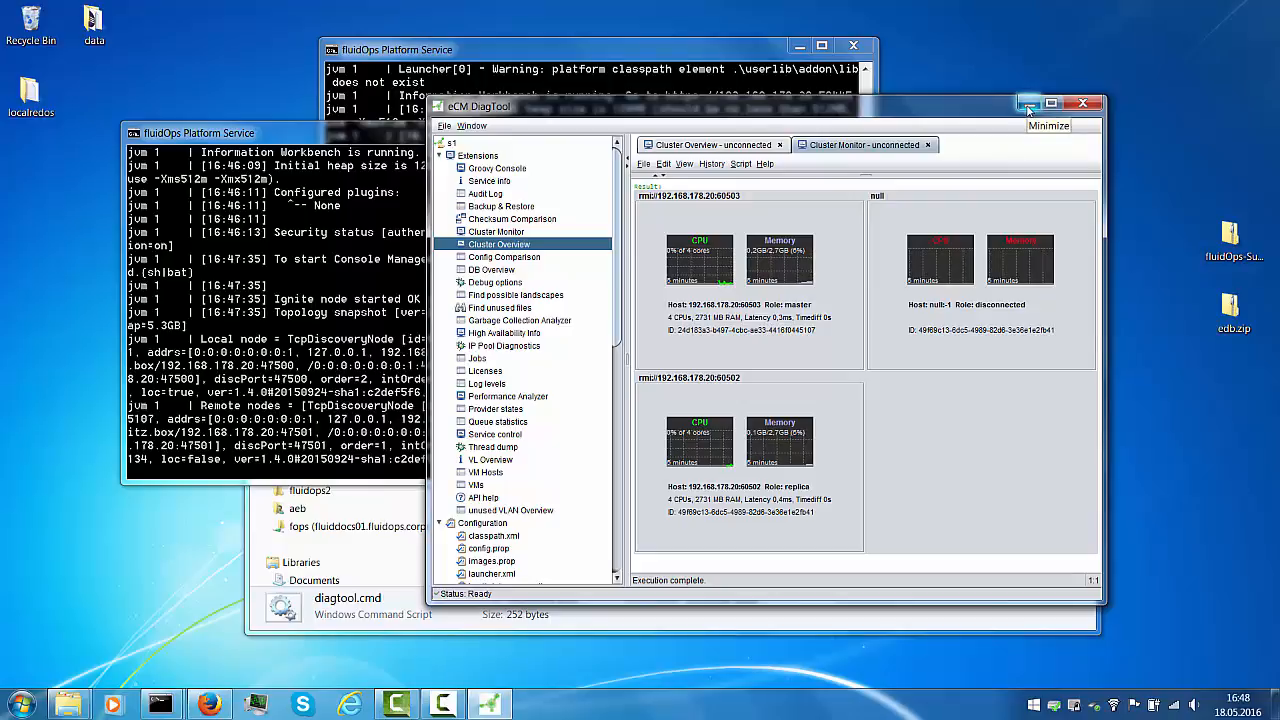
{"action": "left_click", "coordinate": [1027, 104]}
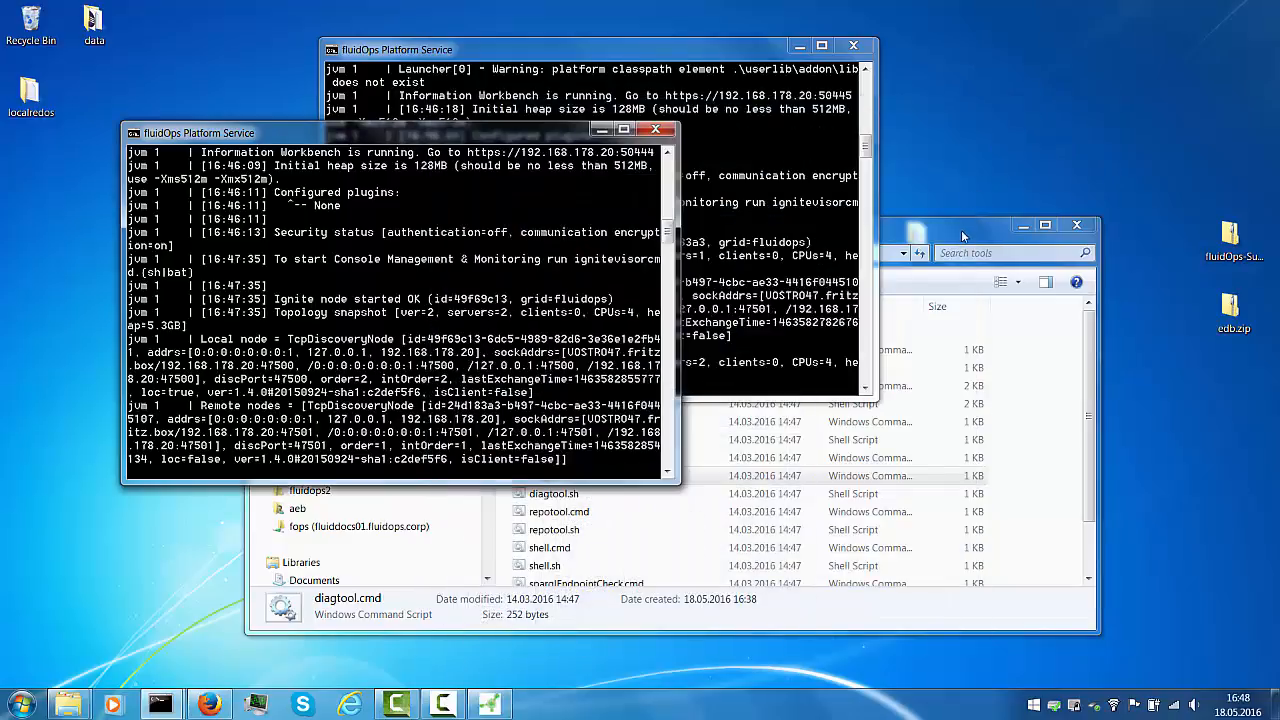
Launch start.cmd from the client folder, minimize its console, and open Firefox's address bar
{"action": "left_click", "coordinate": [1023, 225]}
{"action": "double_click", "coordinate": [916, 385]}
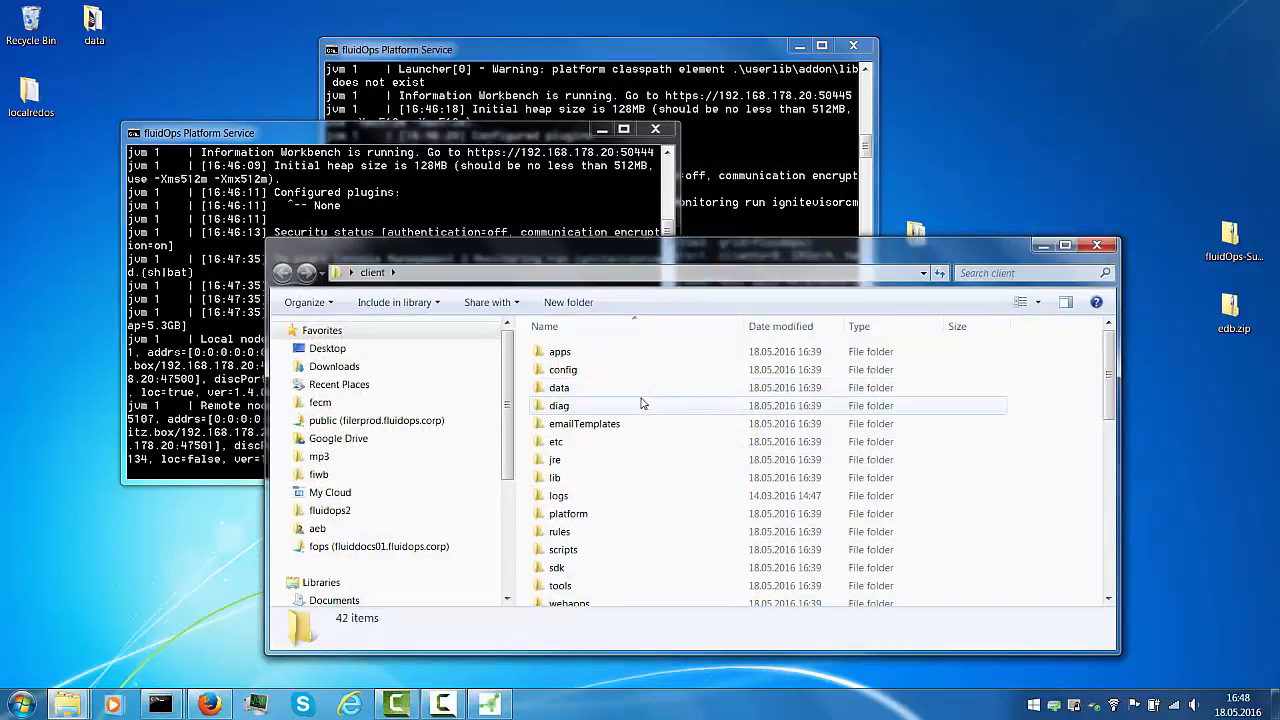
{"action": "left_click", "coordinate": [571, 445]}
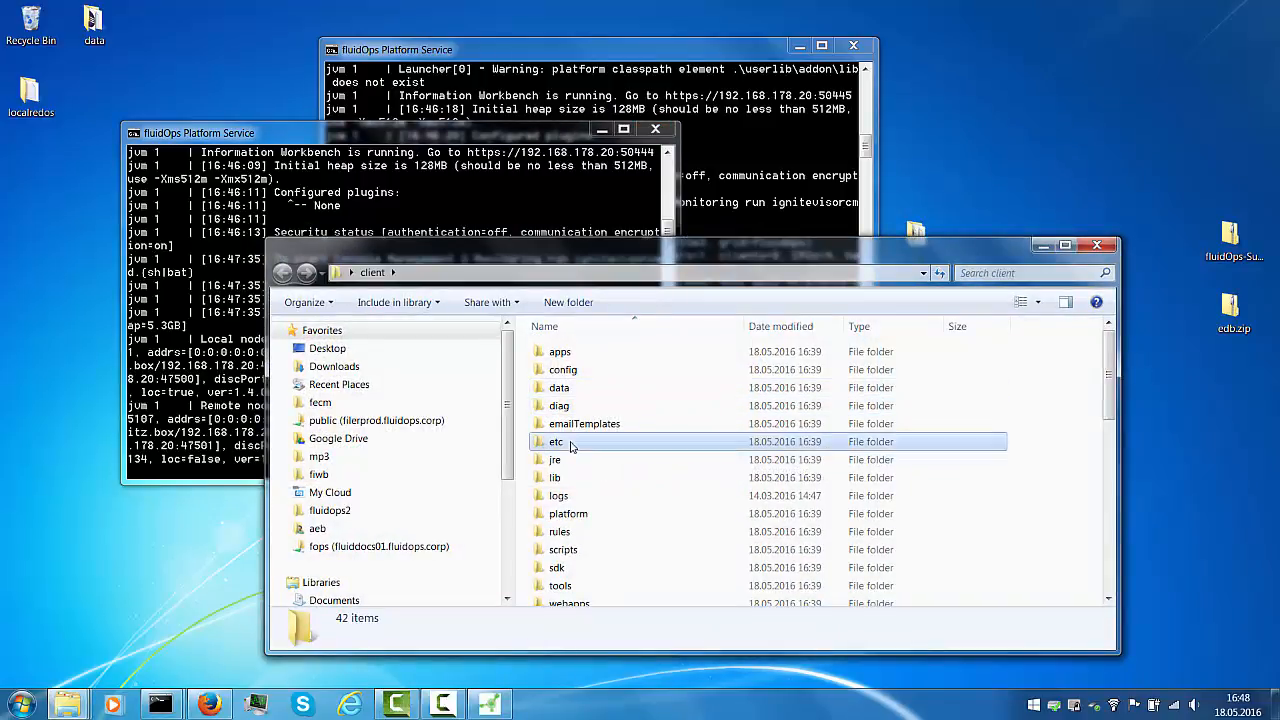
{"action": "type", "text": "st"}
{"action": "key", "text": "Return"}
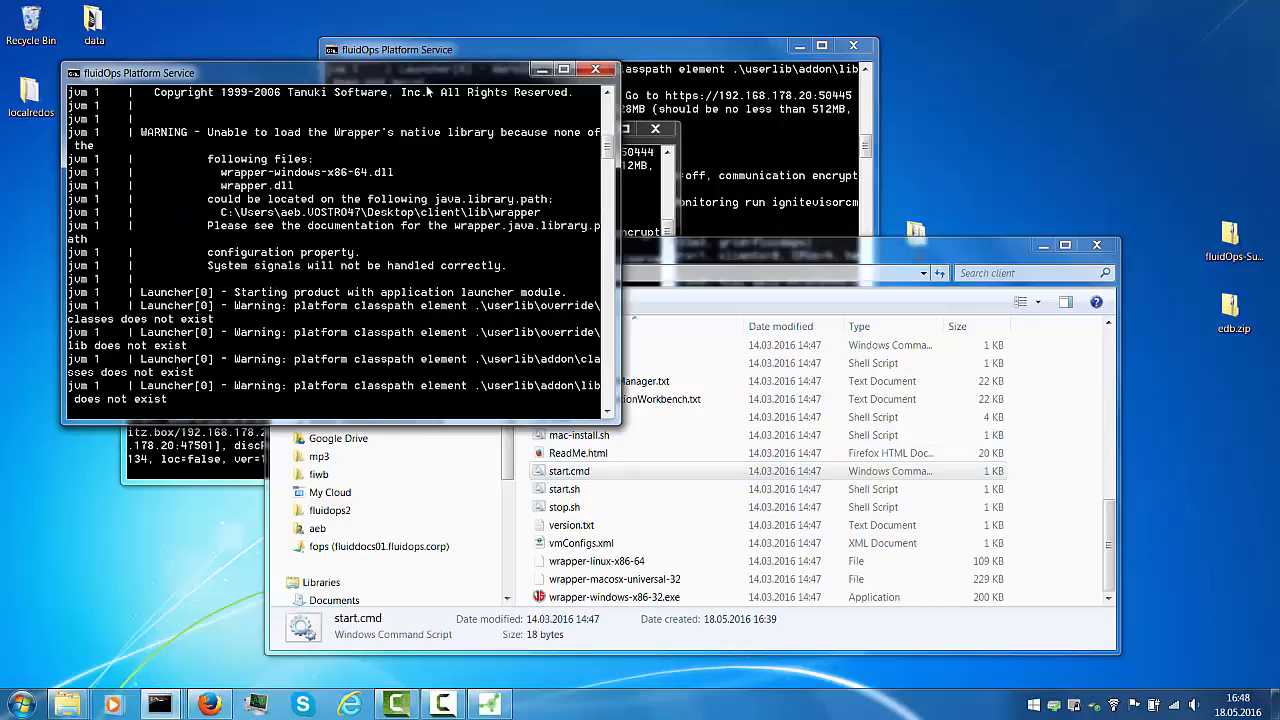
{"action": "left_click", "coordinate": [541, 70]}
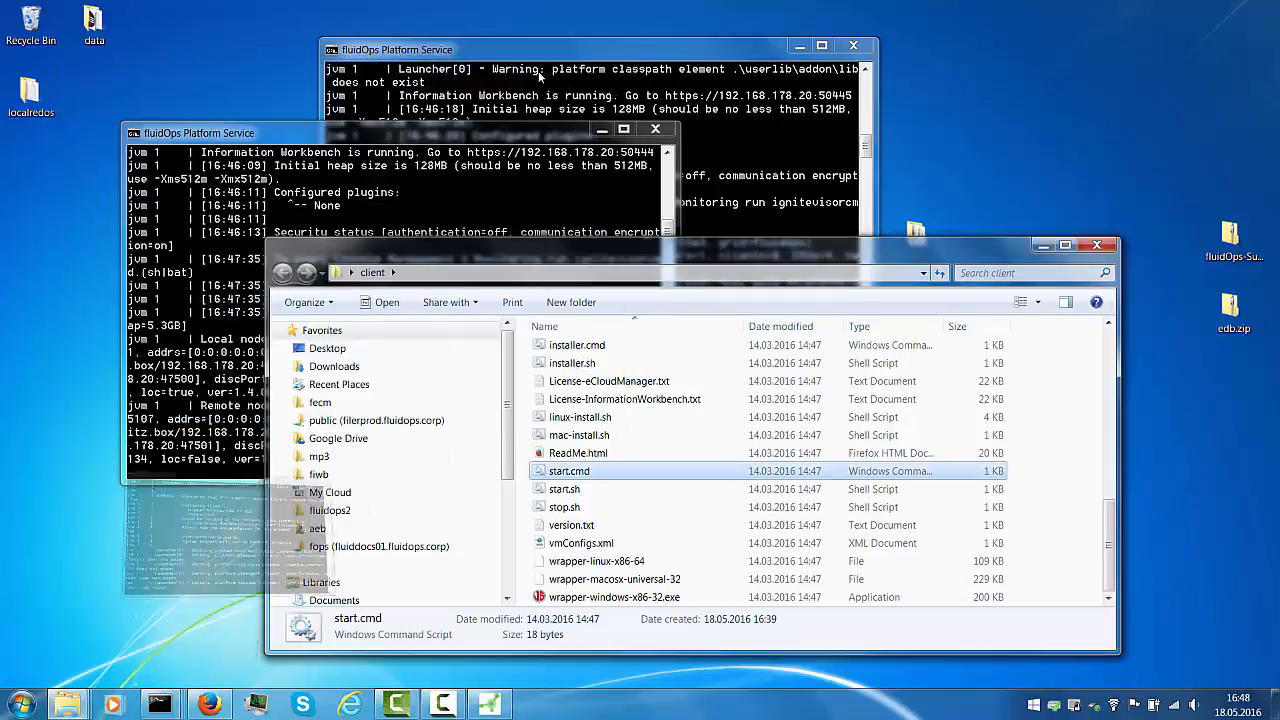
{"action": "left_click", "coordinate": [209, 704]}
{"action": "left_click", "coordinate": [382, 44]}
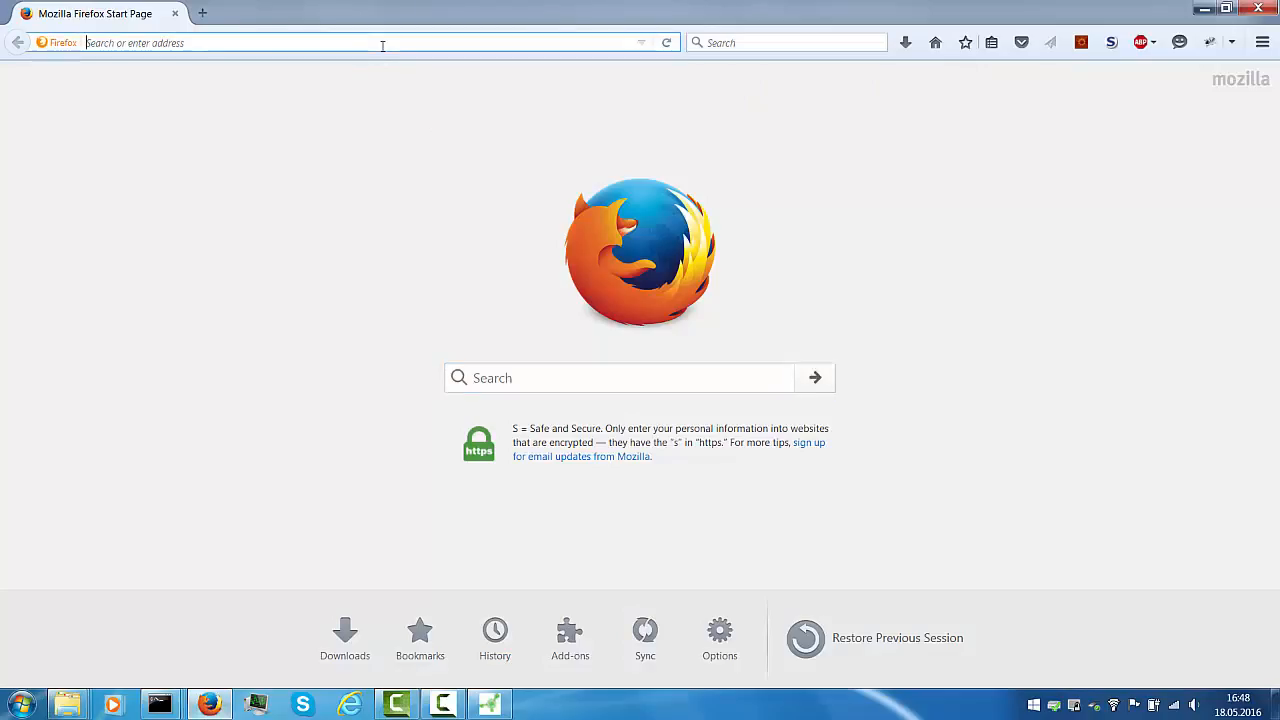
Allow Java through the firewall and load localhost:50080 in Firefox
{"action": "type", "text": "localhost/"}
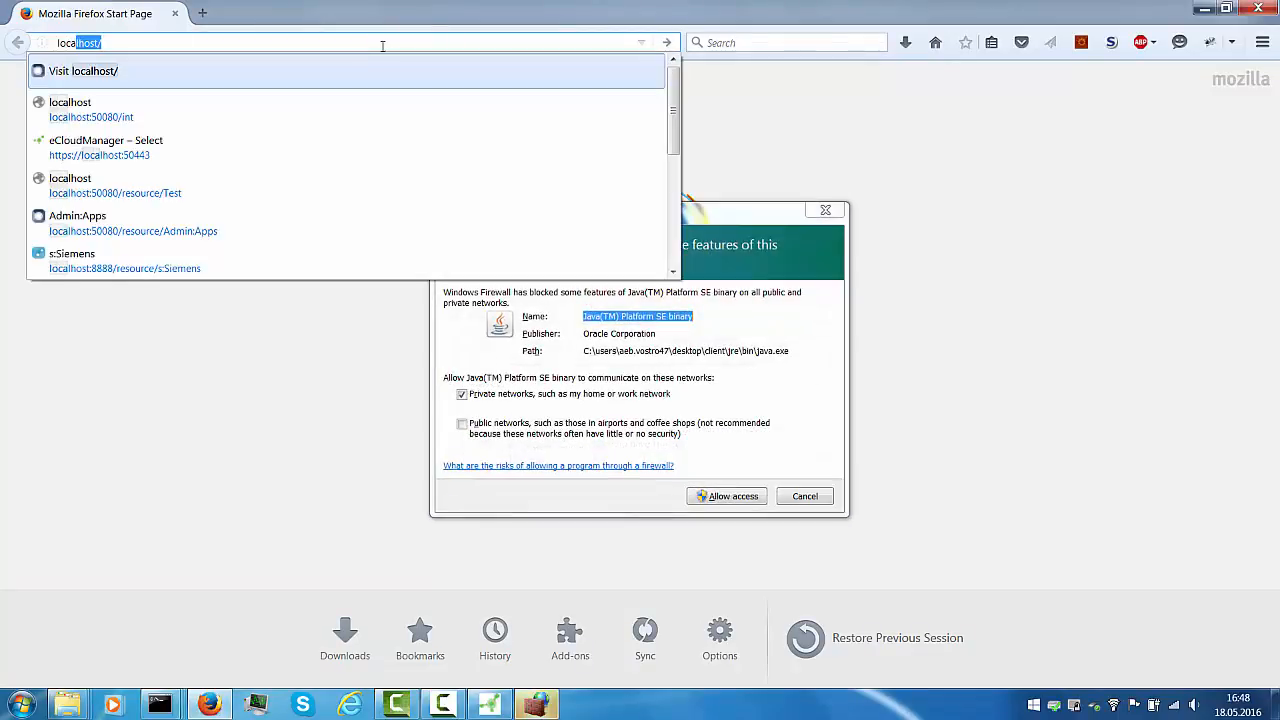
{"action": "left_click", "coordinate": [740, 498]}
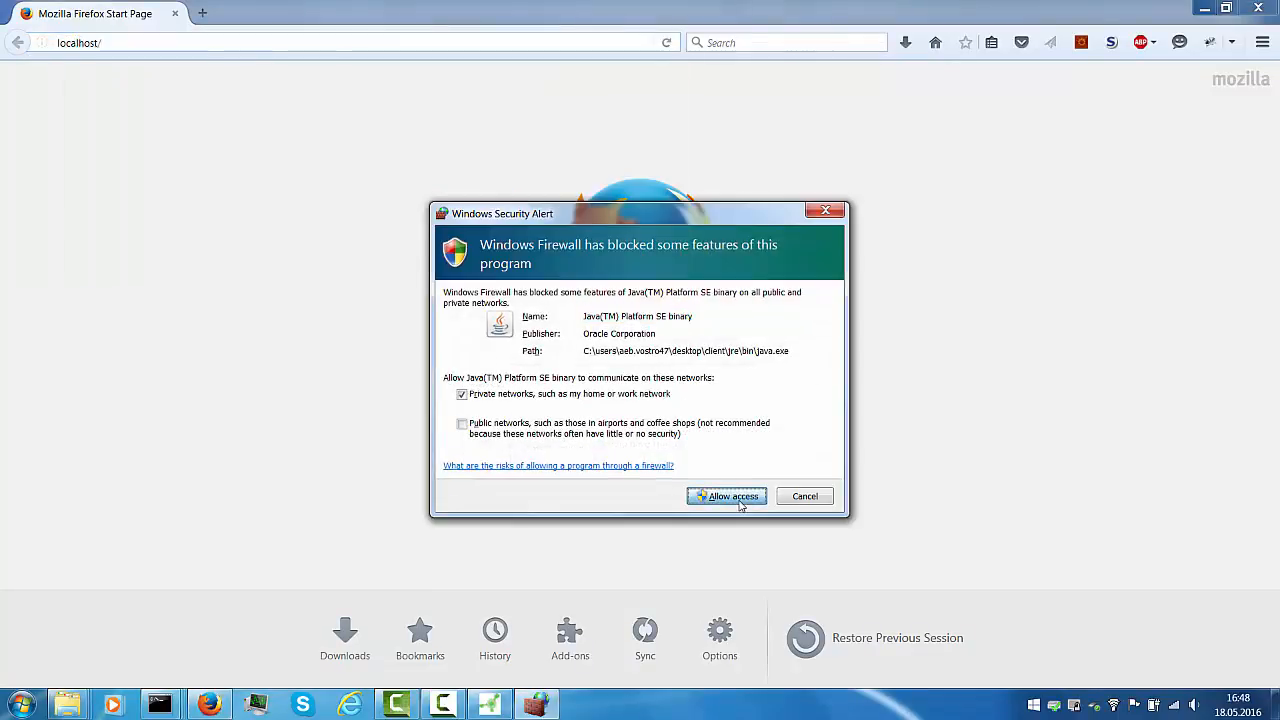
{"action": "left_click", "coordinate": [159, 43]}
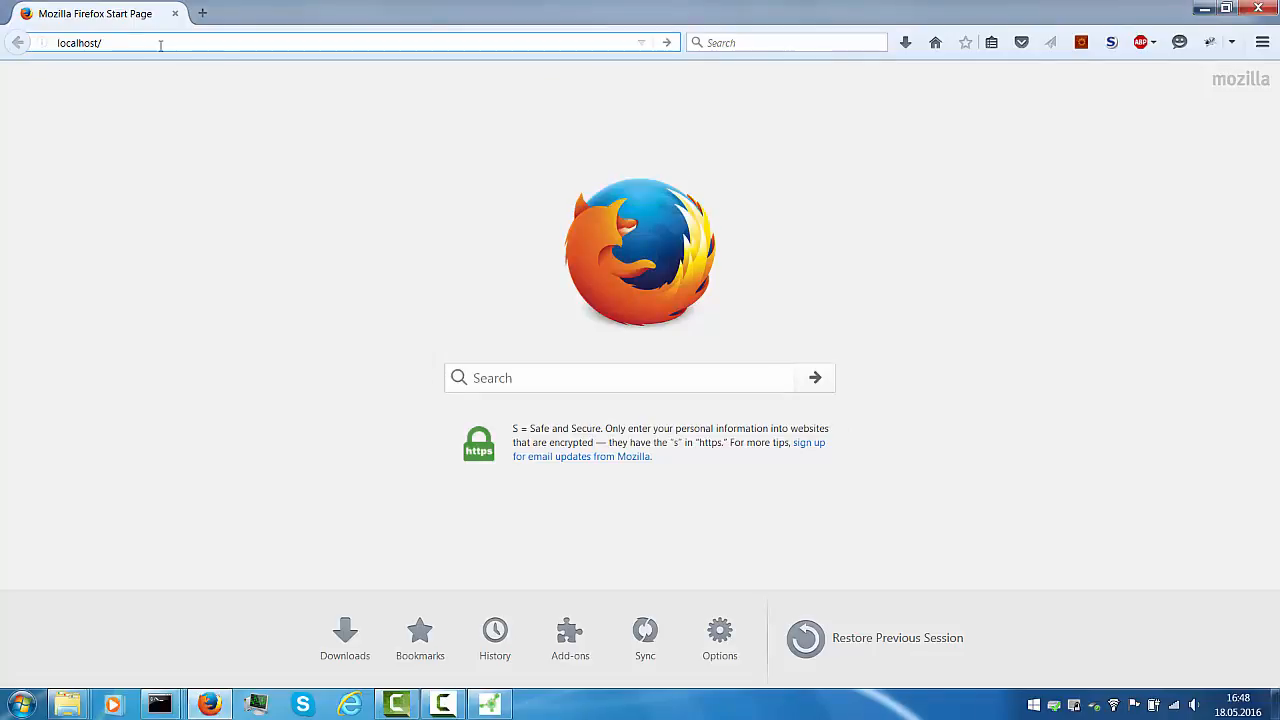
{"action": "key", "text": "BackSpace"}
{"action": "type", "text": ":5"}
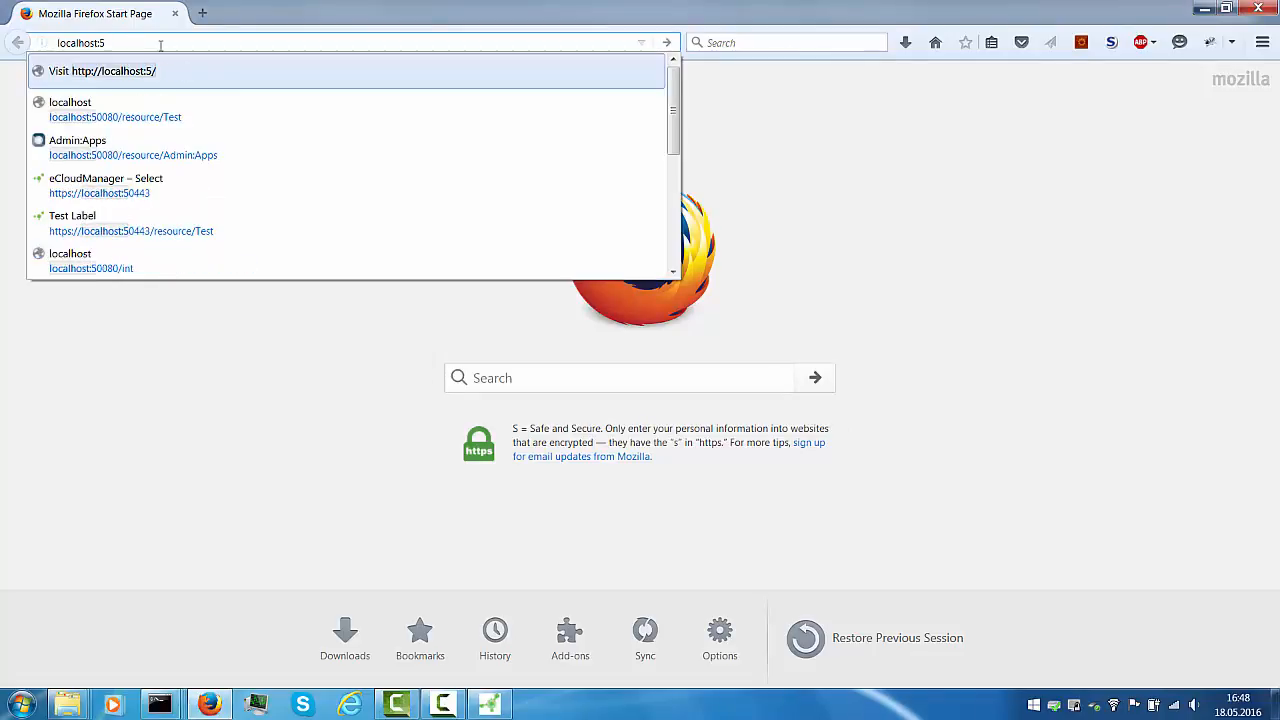
{"action": "key", "text": "Down"}
{"action": "key", "text": "ctrl+shift+Left"}
{"action": "key", "text": "ctrl+shift+Left"}
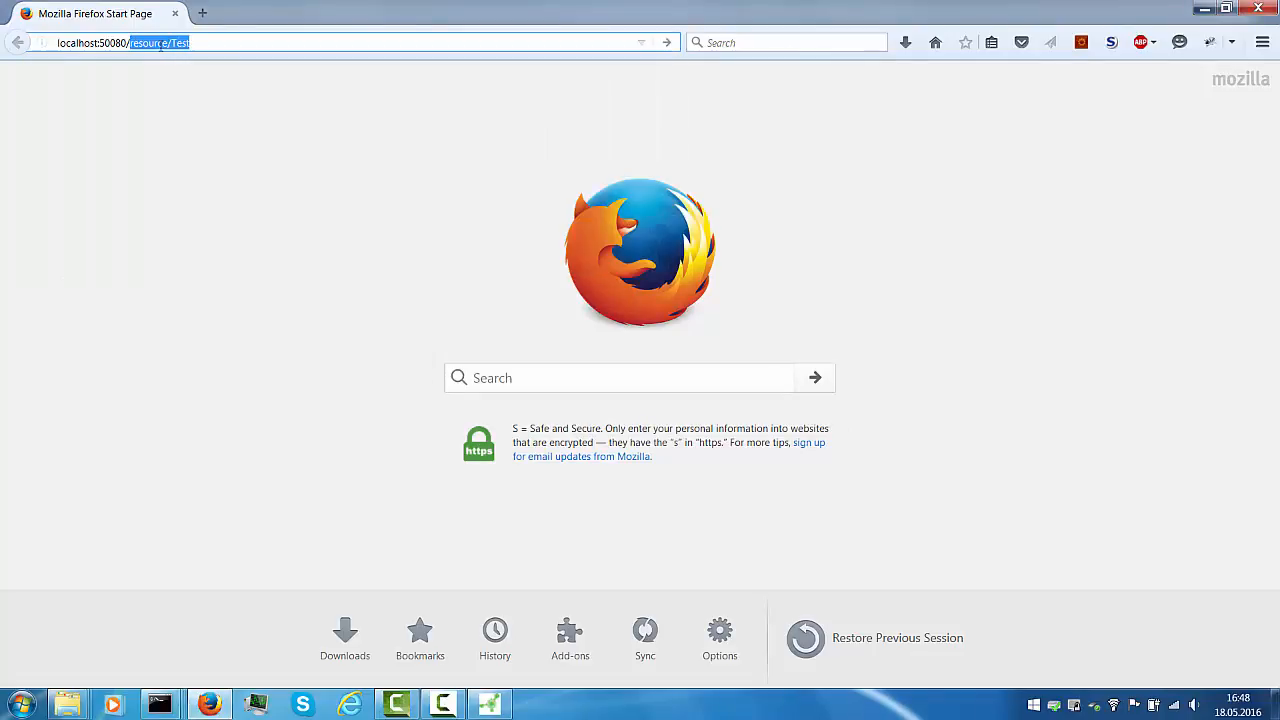
{"action": "key", "text": "BackSpace"}
{"action": "key", "text": "Return"}
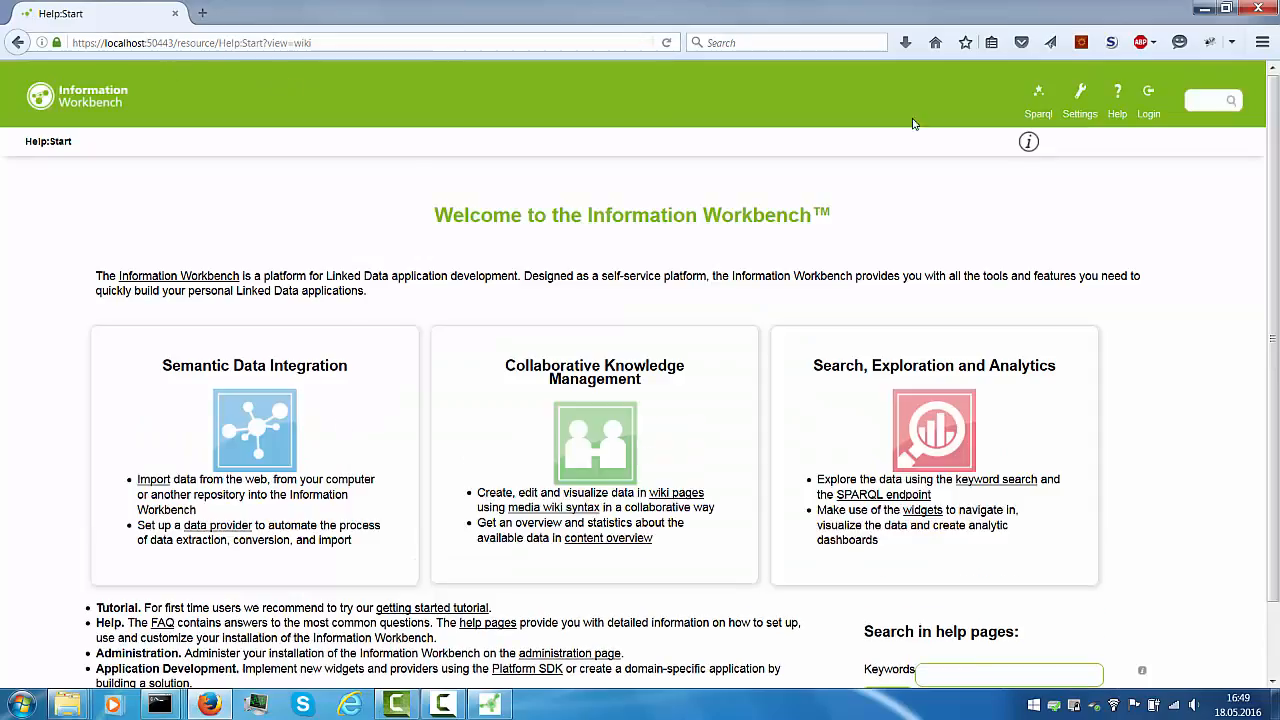
Log in to Information Workbench as admin with the account password
{"action": "left_click", "coordinate": [1146, 100]}
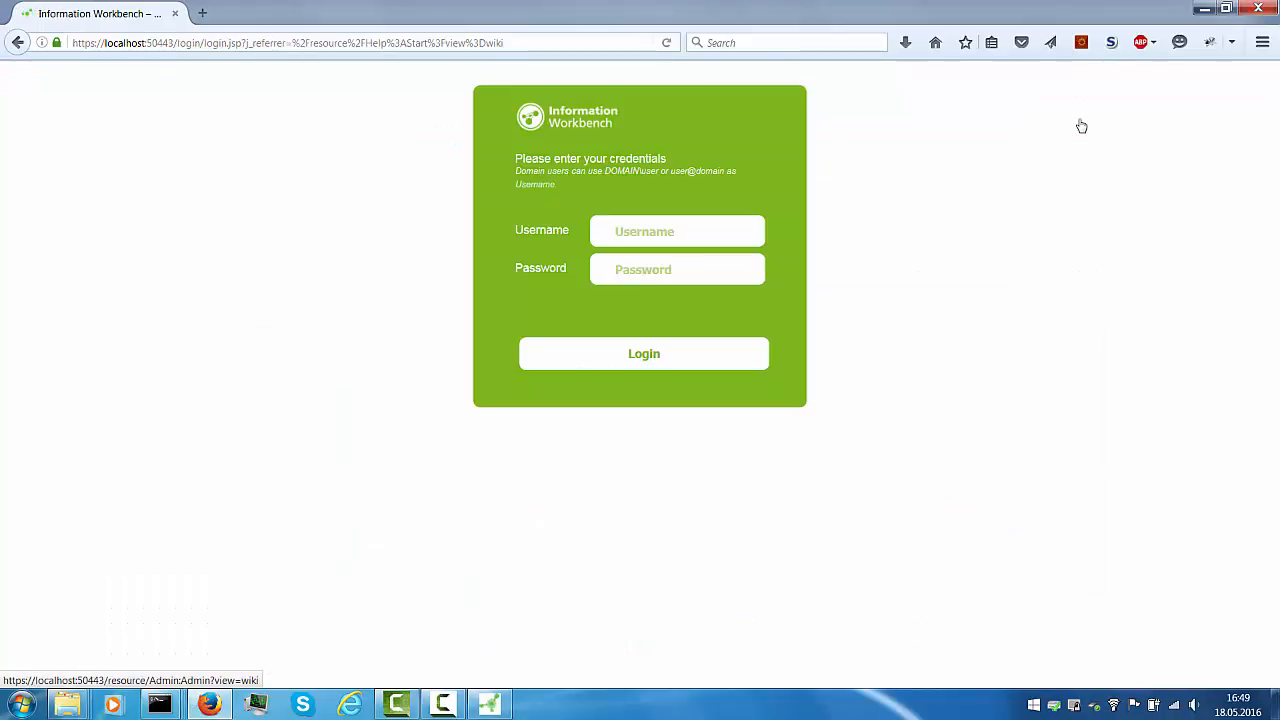
{"action": "type", "text": "admin"}
{"action": "key", "text": "Tab"}
{"action": "type", "text": "iwb"}
{"action": "key", "text": "Return"}
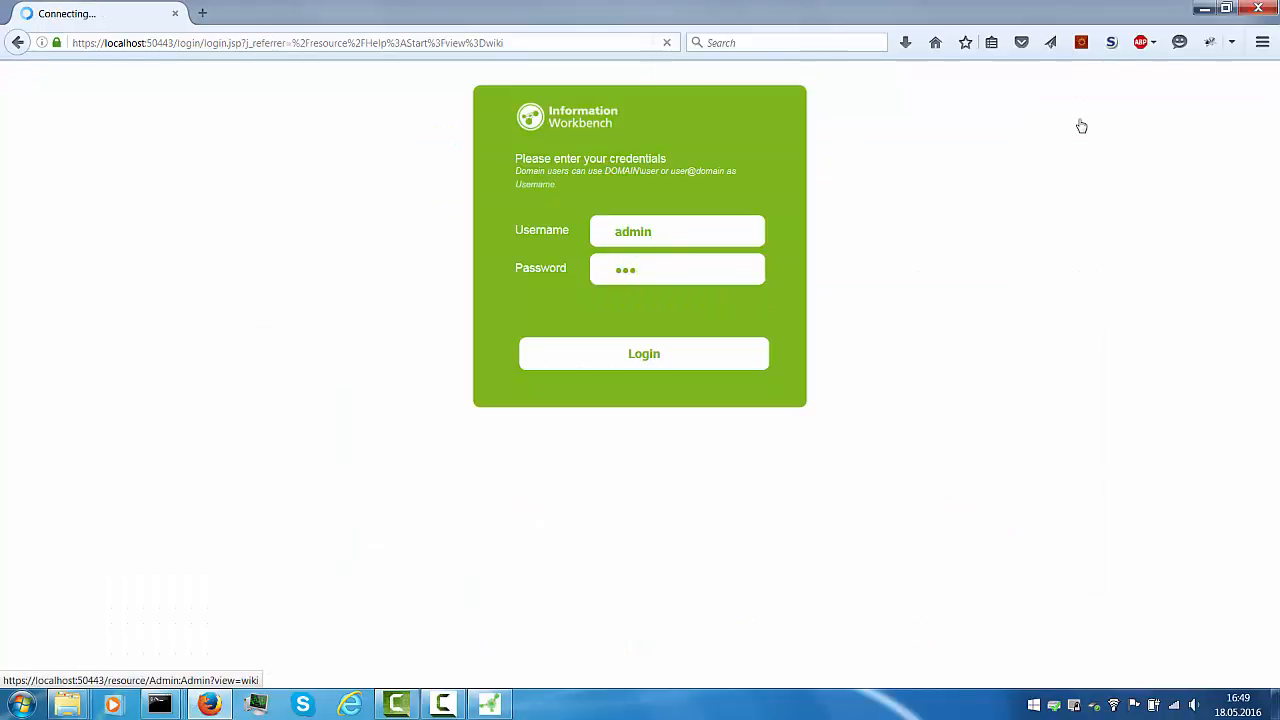
Edit the address to load the Help:Scaleout page
{"action": "left_click", "coordinate": [231, 42]}
{"action": "left_click_drag", "start_coordinate": [242, 42], "coordinate": [363, 40]}
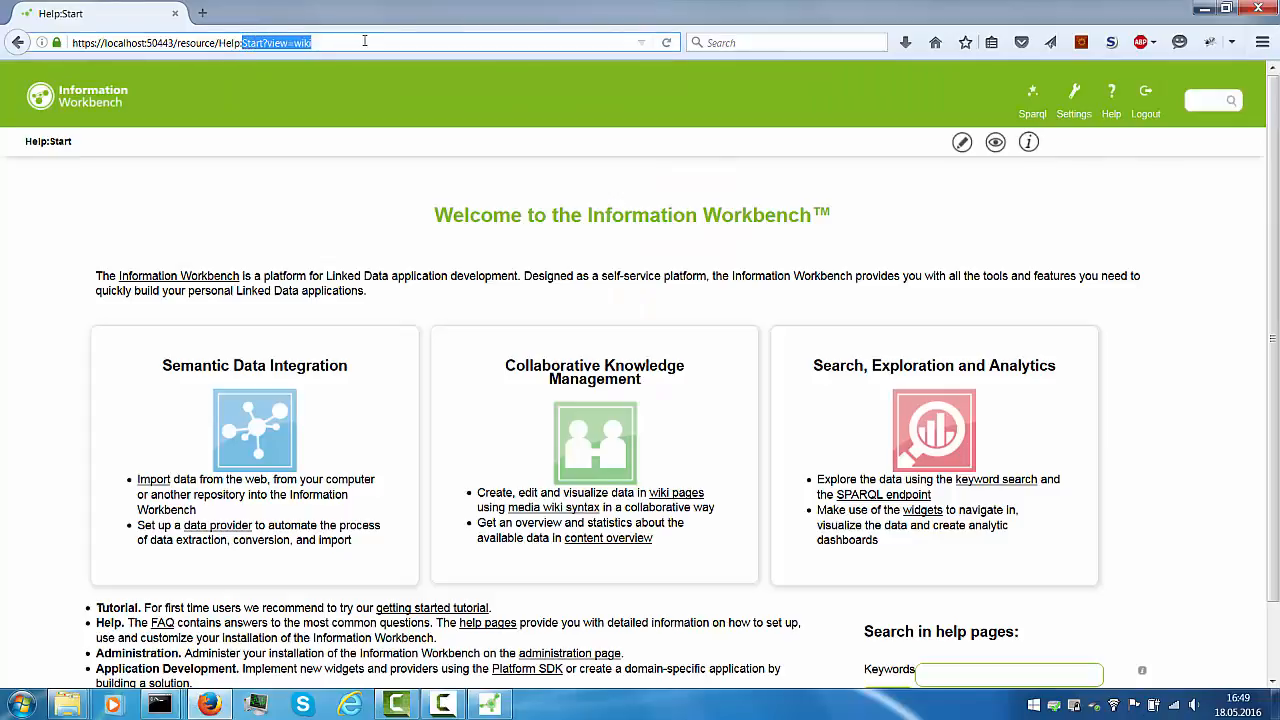
{"action": "key", "text": "BackSpace"}
{"action": "type", "text": "Scaleout"}
{"action": "key", "text": "Return"}
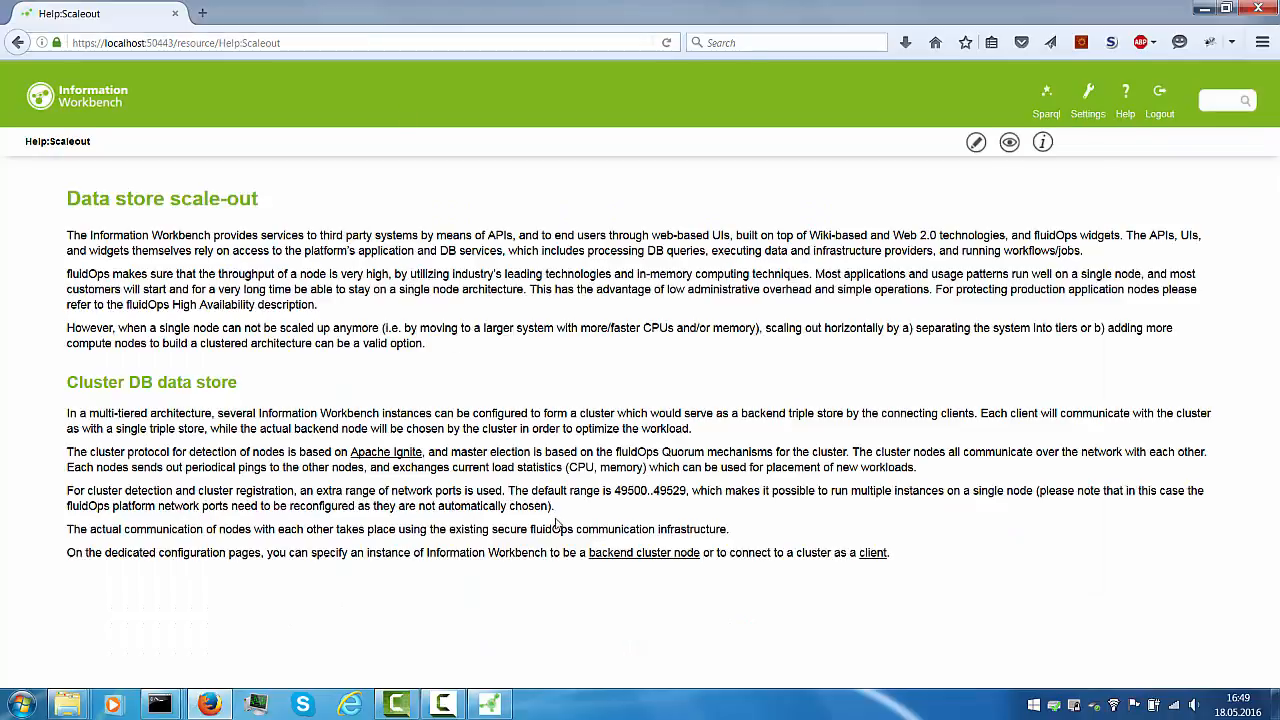
Open the cluster client setup page and select its clusterNodes value, localhost:47500..47529
{"action": "left_click", "coordinate": [873, 555]}
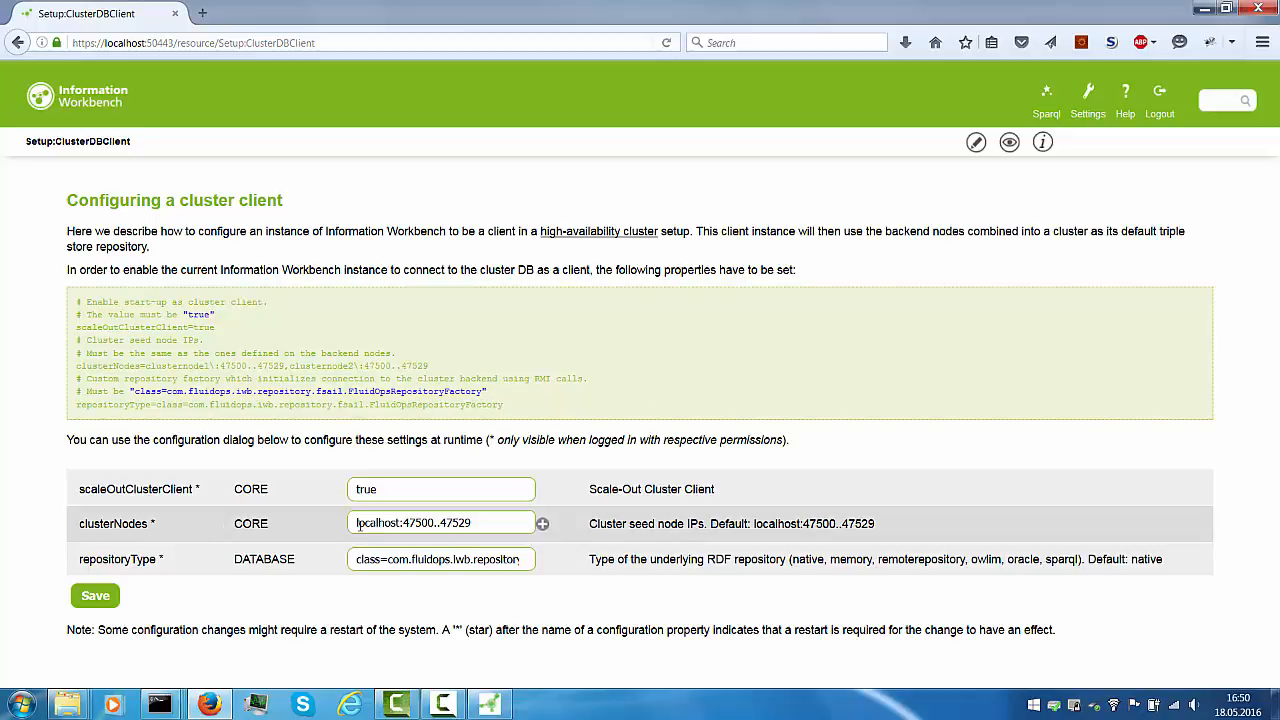
{"action": "left_click_drag", "start_coordinate": [357, 523], "coordinate": [519, 530]}
{"action": "left_click", "coordinate": [494, 531]}
{"action": "left_click_drag", "start_coordinate": [357, 523], "coordinate": [486, 524]}
{"action": "left_click", "coordinate": [486, 526]}
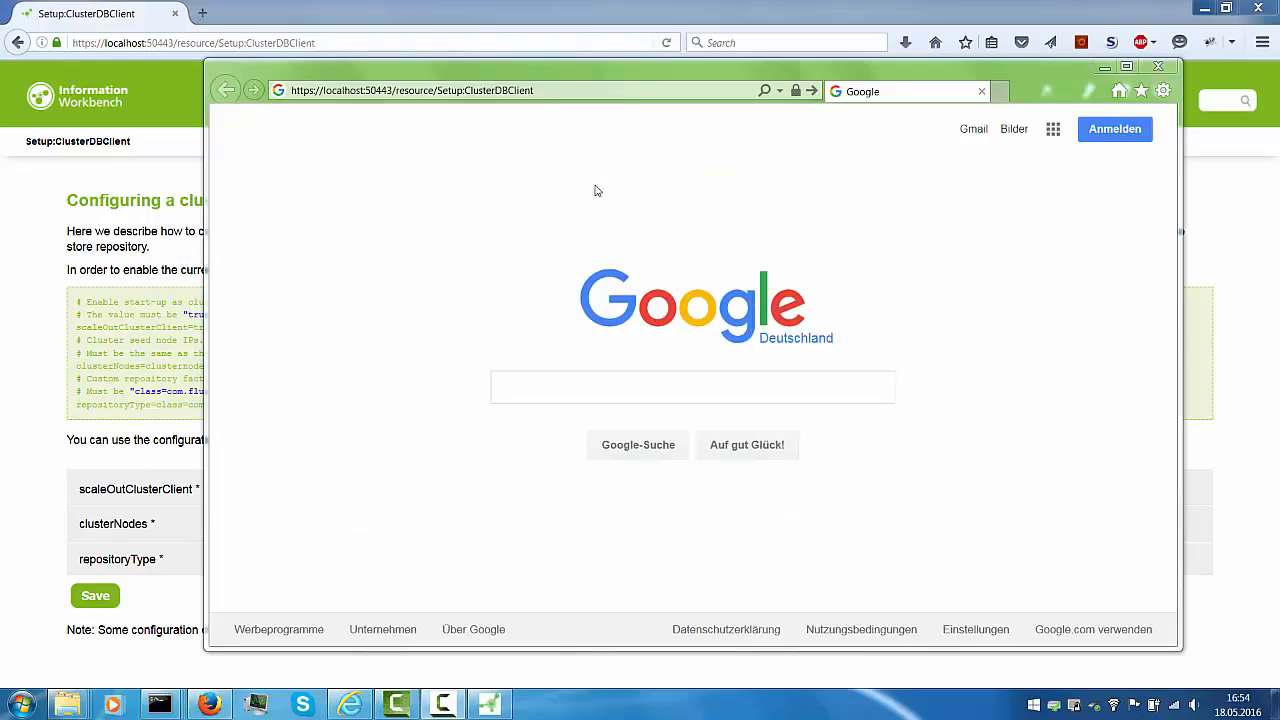
Change the address port to 50444, trim the page path, and load that node
{"action": "left_click", "coordinate": [388, 90]}
{"action": "left_click", "coordinate": [392, 90]}
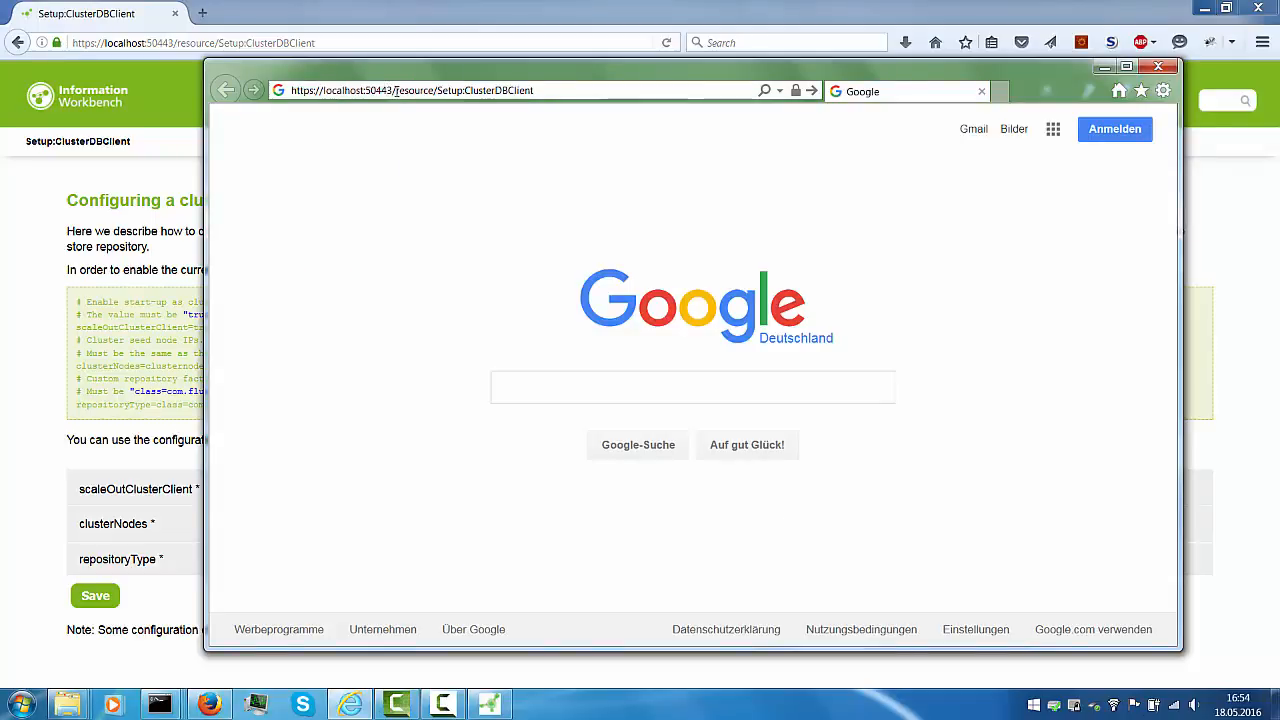
{"action": "key", "text": "shift+Left"}
{"action": "type", "text": "4"}
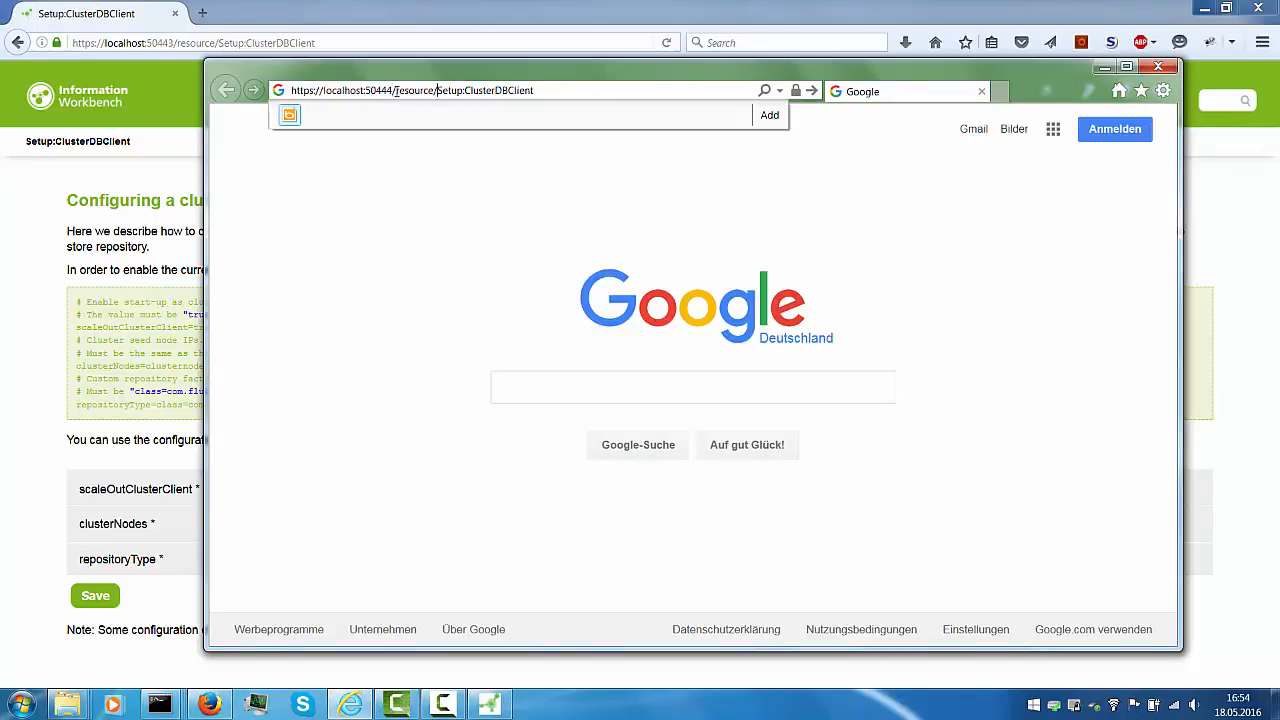
{"action": "key", "text": "shift+End"}
{"action": "key", "text": "BackSpace"}
{"action": "key", "text": "BackSpace"}
{"action": "key", "text": "BackSpace"}
{"action": "key", "text": "BackSpace"}
{"action": "key", "text": "BackSpace"}
{"action": "key", "text": "BackSpace"}
{"action": "key", "text": "BackSpace"}
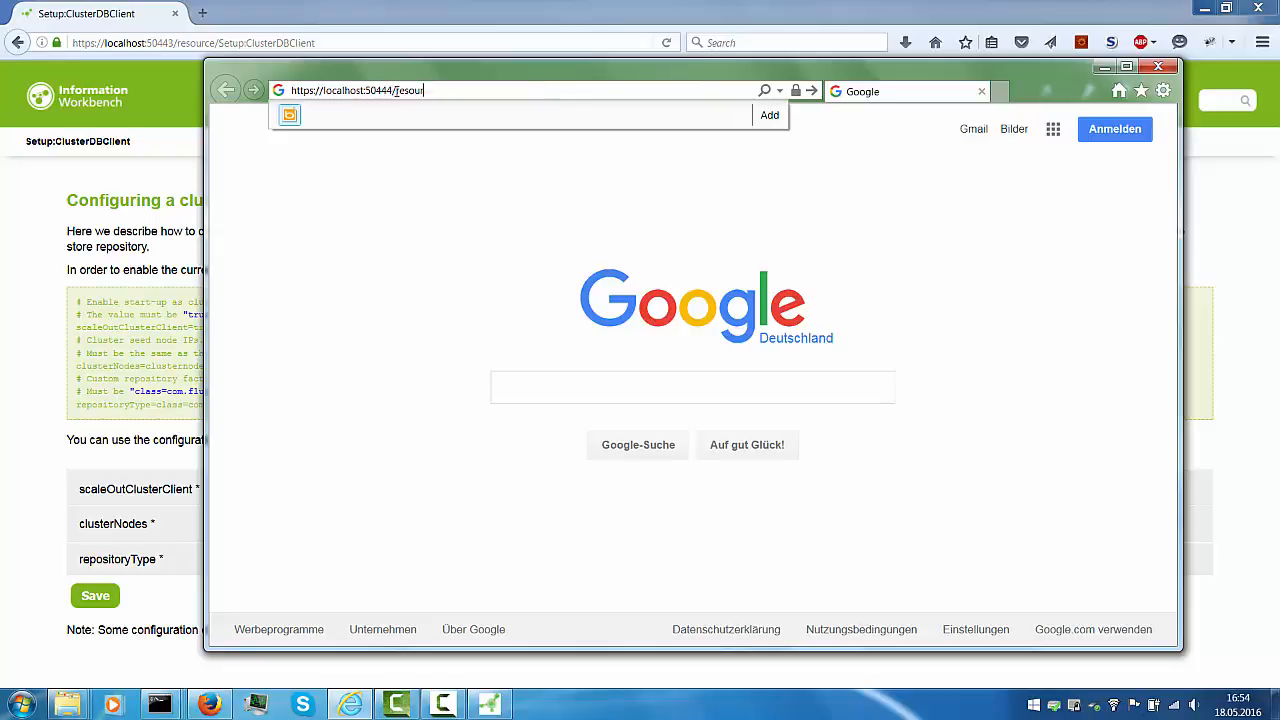
{"action": "key", "text": "BackSpace"}
{"action": "key", "text": "BackSpace"}
{"action": "key", "text": "BackSpace"}
{"action": "key", "text": "Return"}
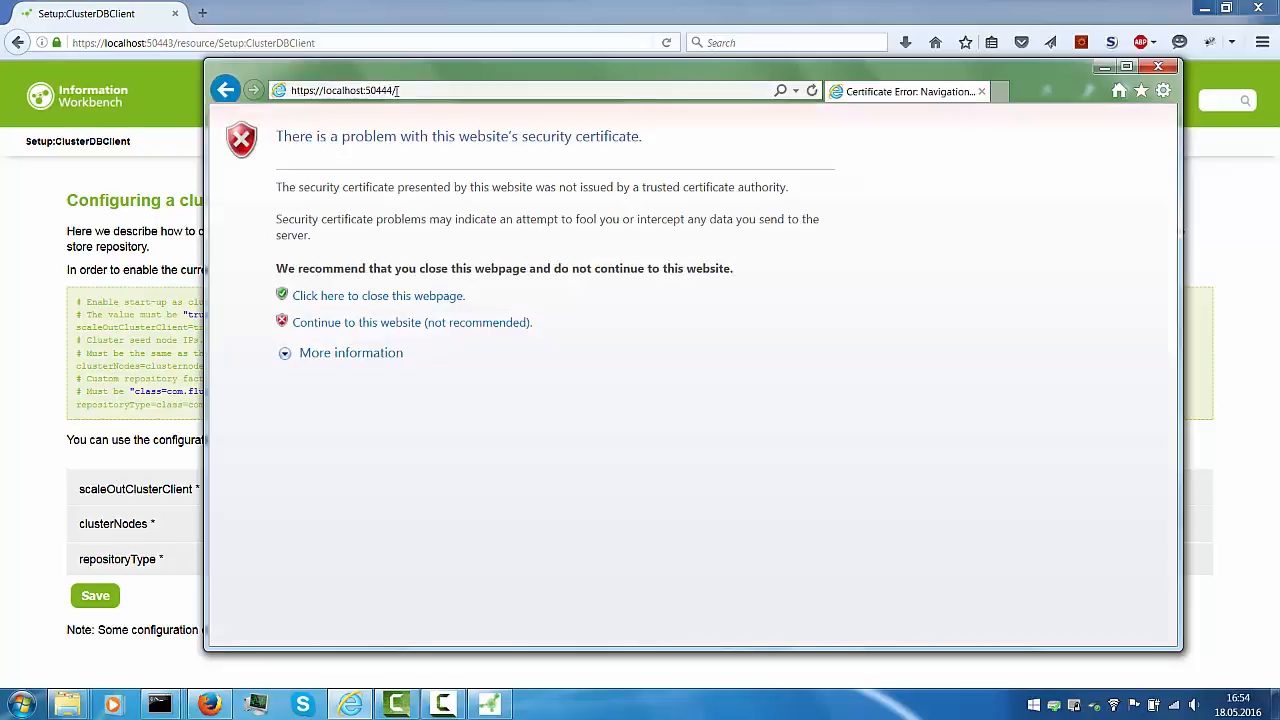
Proceed past the certificate warning and log in as admin with the account password
{"action": "left_click", "coordinate": [354, 324]}
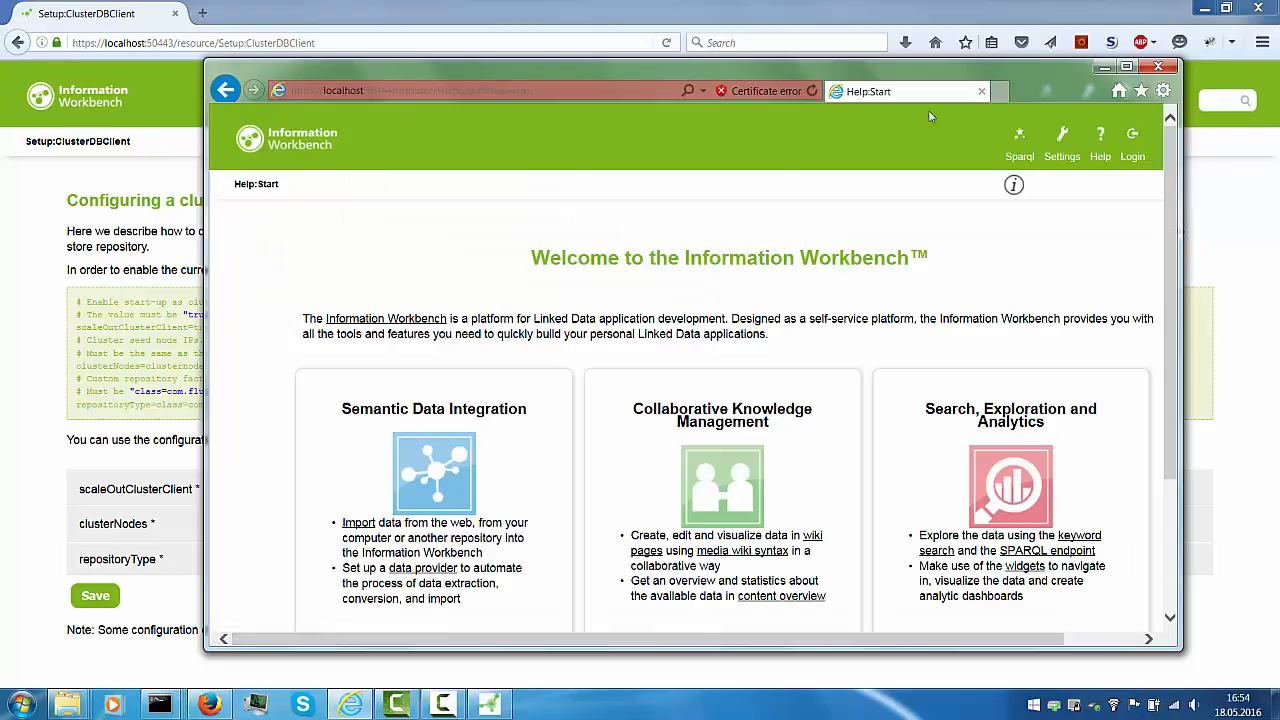
{"action": "left_click", "coordinate": [1133, 140]}
{"action": "type", "text": "admin"}
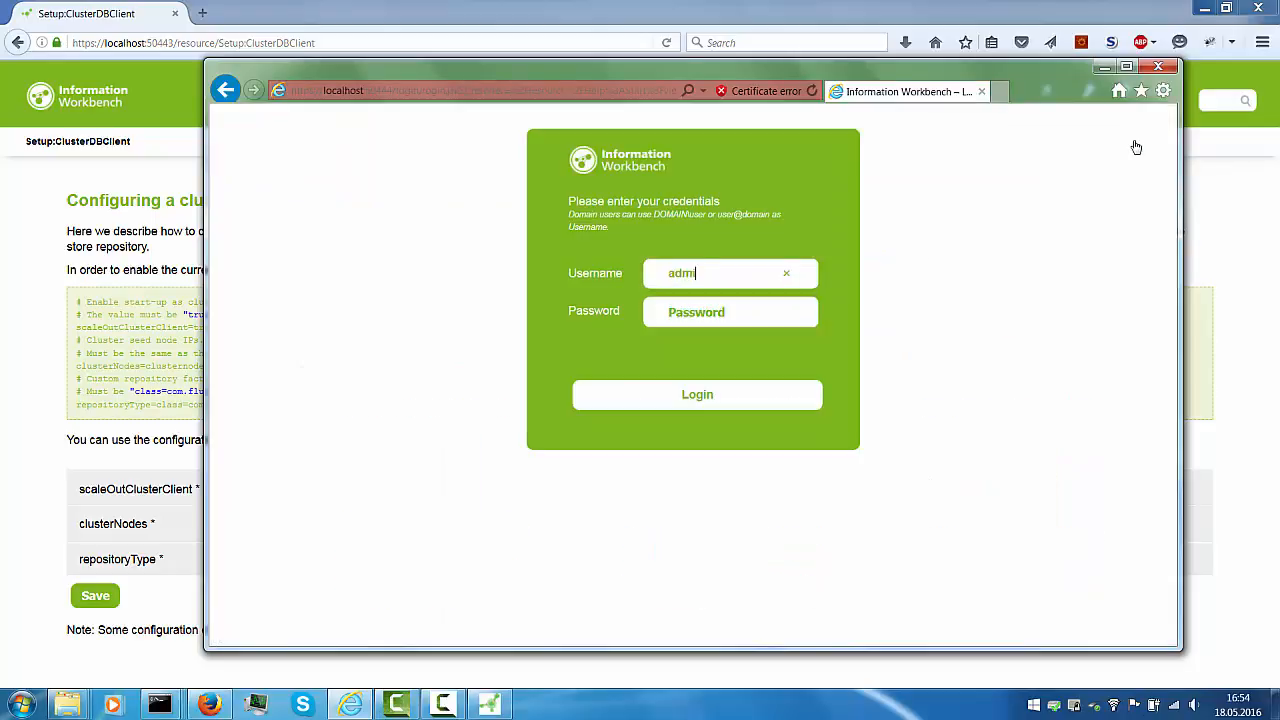
{"action": "key", "text": "Tab"}
{"action": "type", "text": "iwb"}
{"action": "key", "text": "Return"}
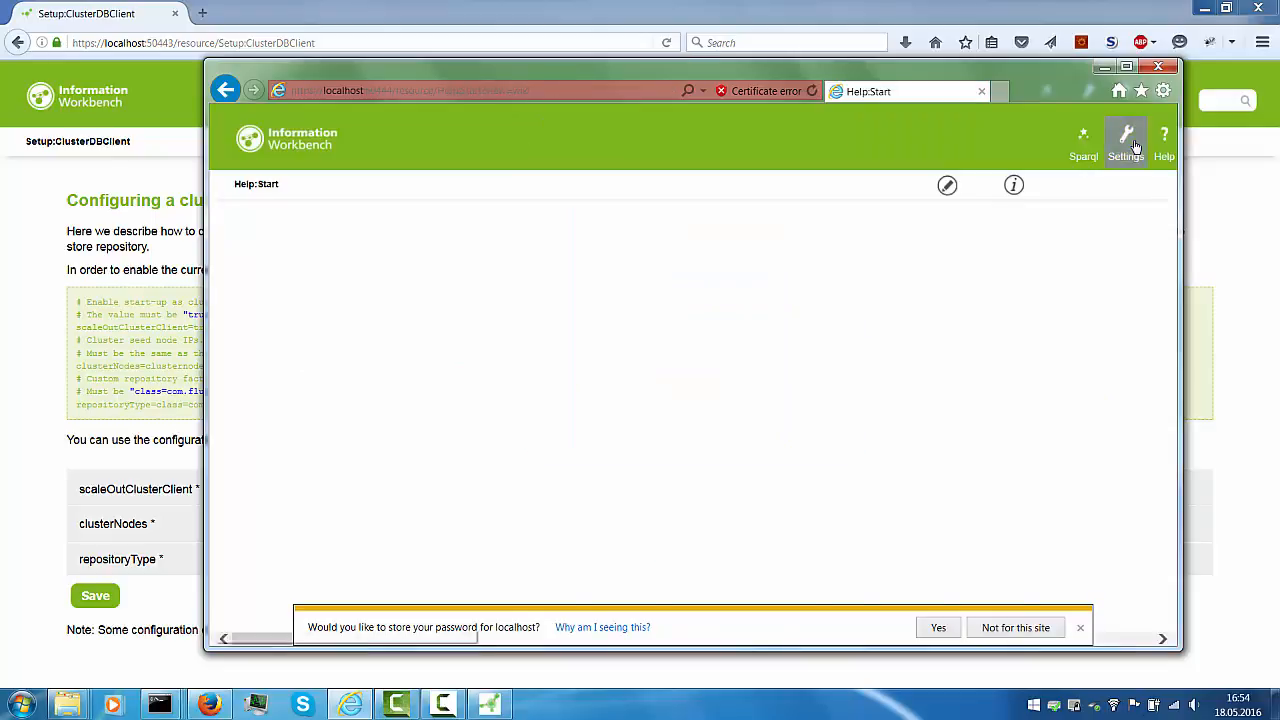
Navigate to the Help:Scaleout page, correcting the misspelled page name
{"action": "left_click", "coordinate": [421, 88]}
{"action": "left_click", "coordinate": [421, 88]}
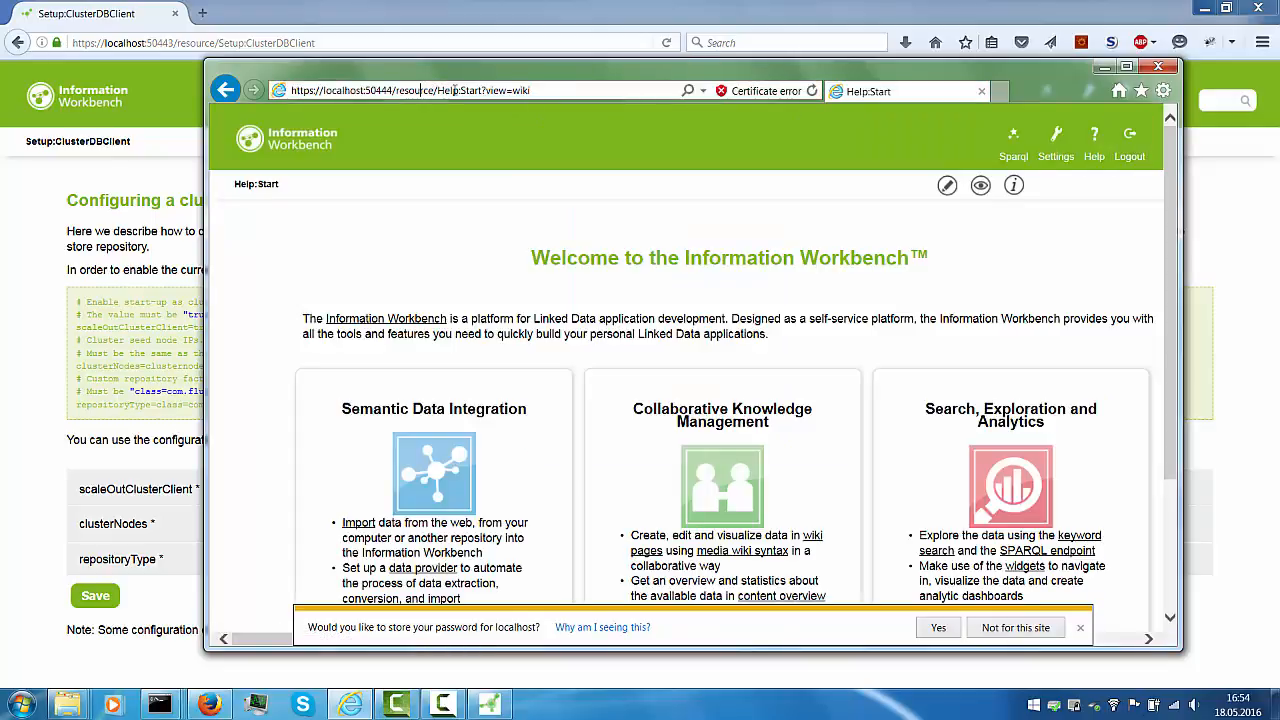
{"action": "left_click_drag", "start_coordinate": [461, 90], "coordinate": [583, 97]}
{"action": "type", "text": "Scal"}
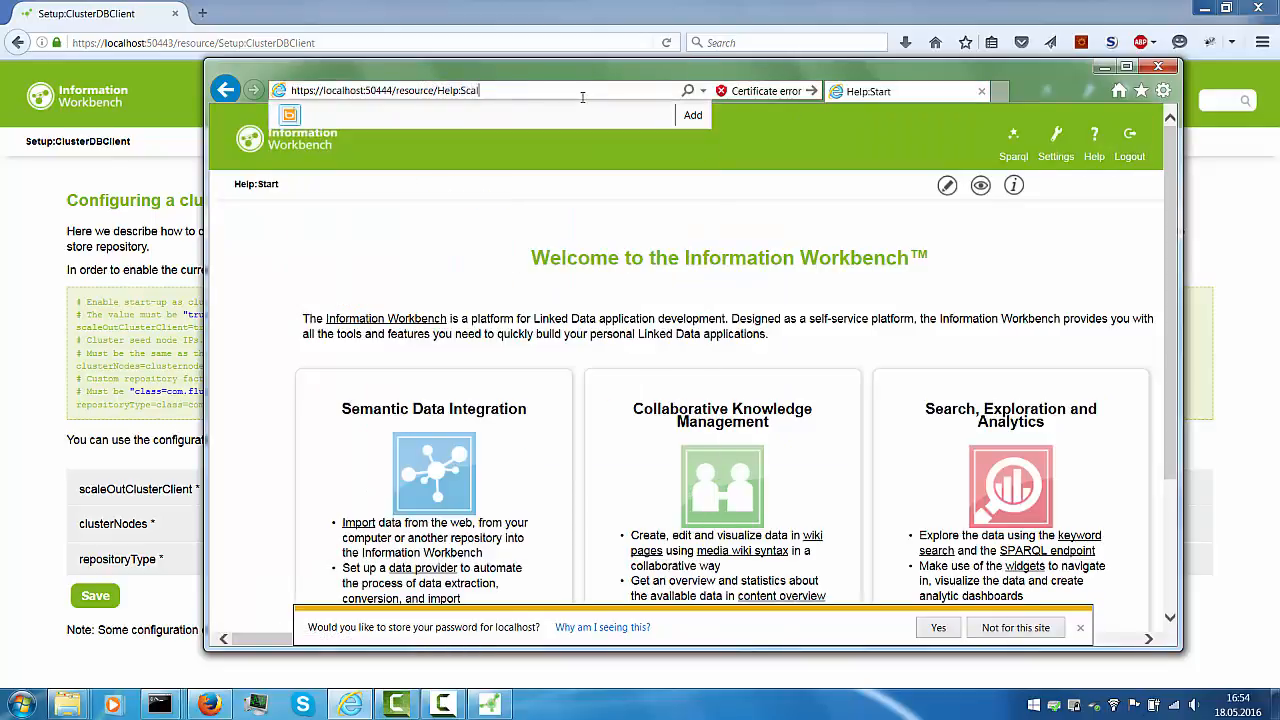
{"action": "type", "text": "out"}
{"action": "key", "text": "Return"}
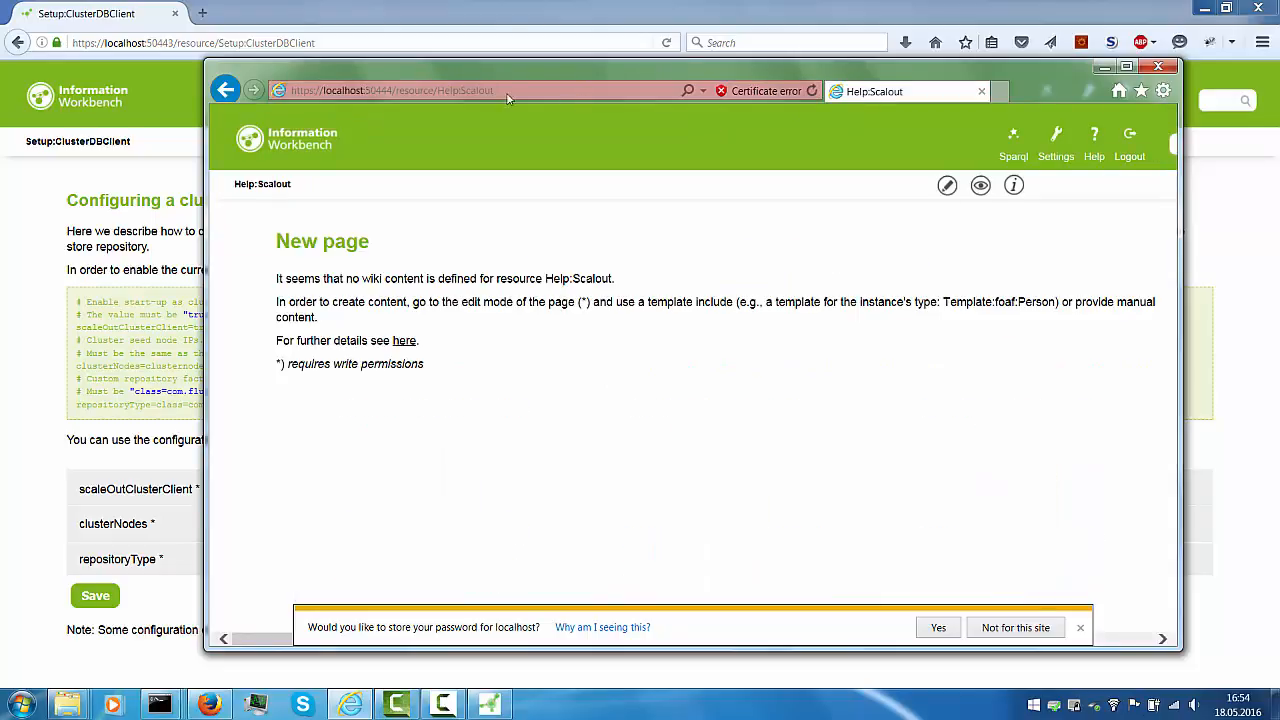
{"action": "left_click", "coordinate": [483, 90]}
{"action": "left_click", "coordinate": [478, 90]}
{"action": "type", "text": "e"}
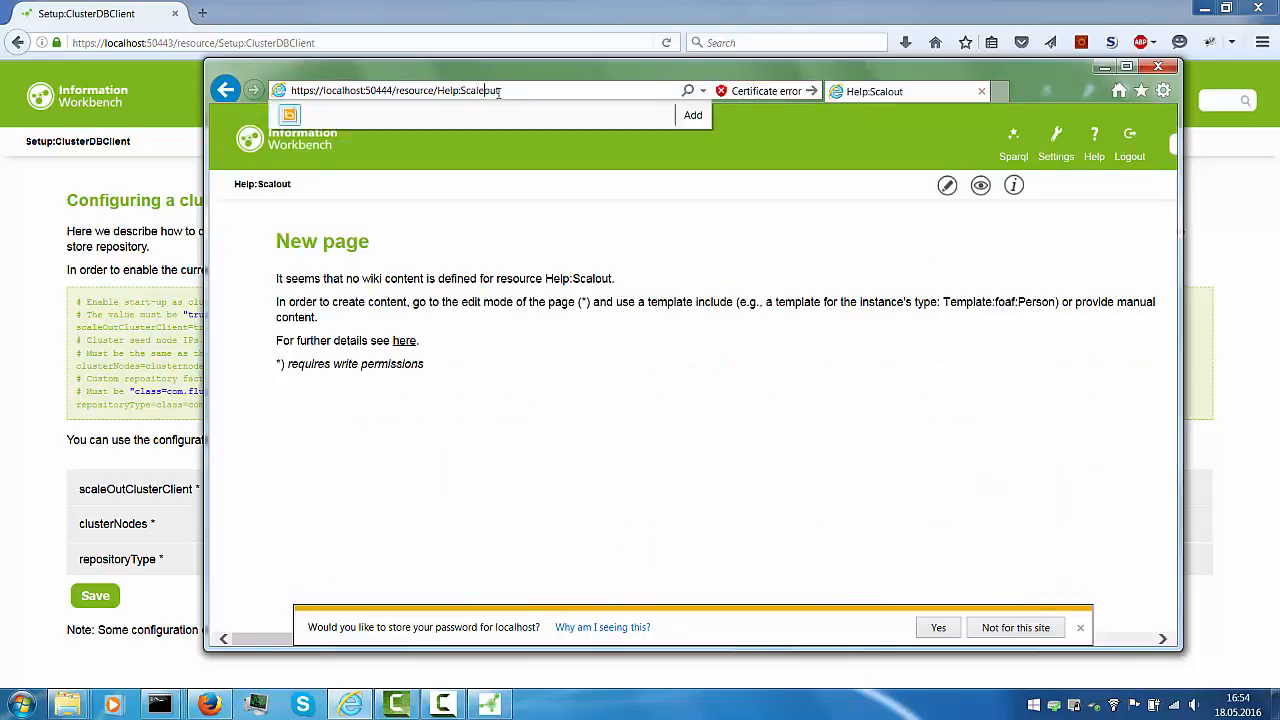
{"action": "key", "text": "Return"}
{"action": "scroll", "coordinate": [748, 428], "scroll_direction": "down", "scroll_amount": 1}
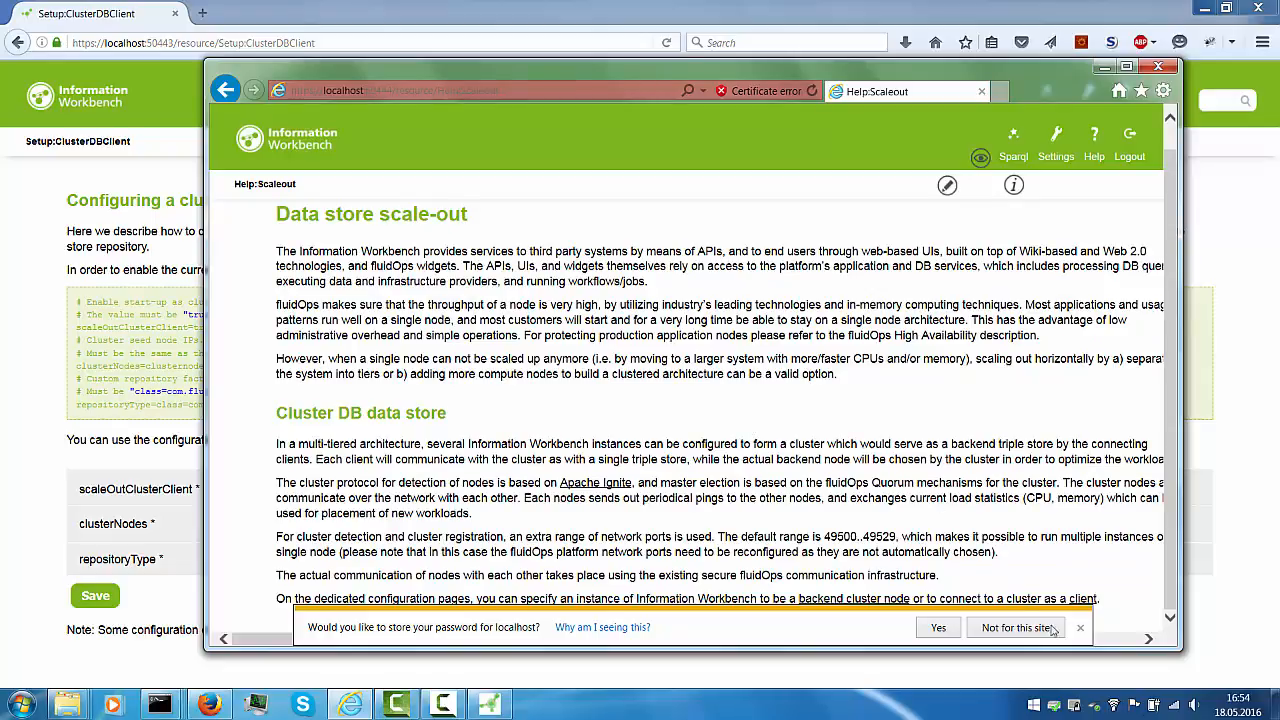
Decline saving the password and open the backend cluster node page to inspect clusterRedoLocation
{"action": "left_click", "coordinate": [1080, 628]}
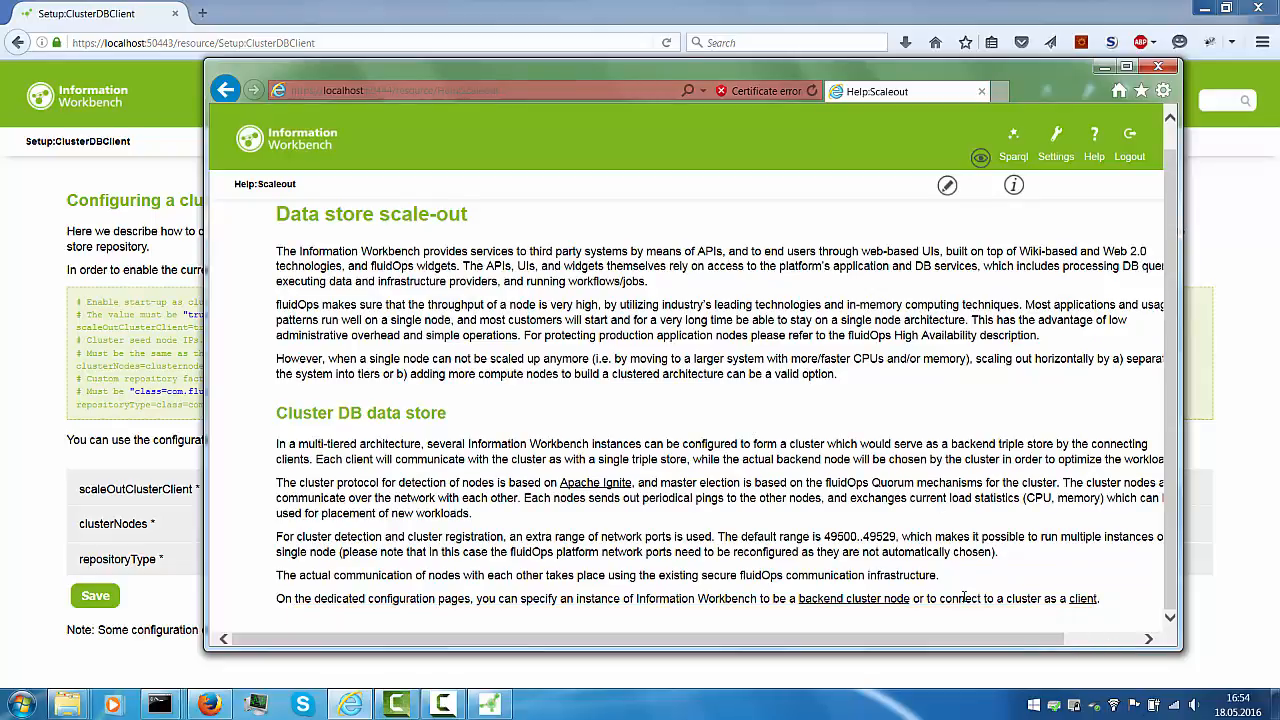
{"action": "left_click", "coordinate": [868, 603]}
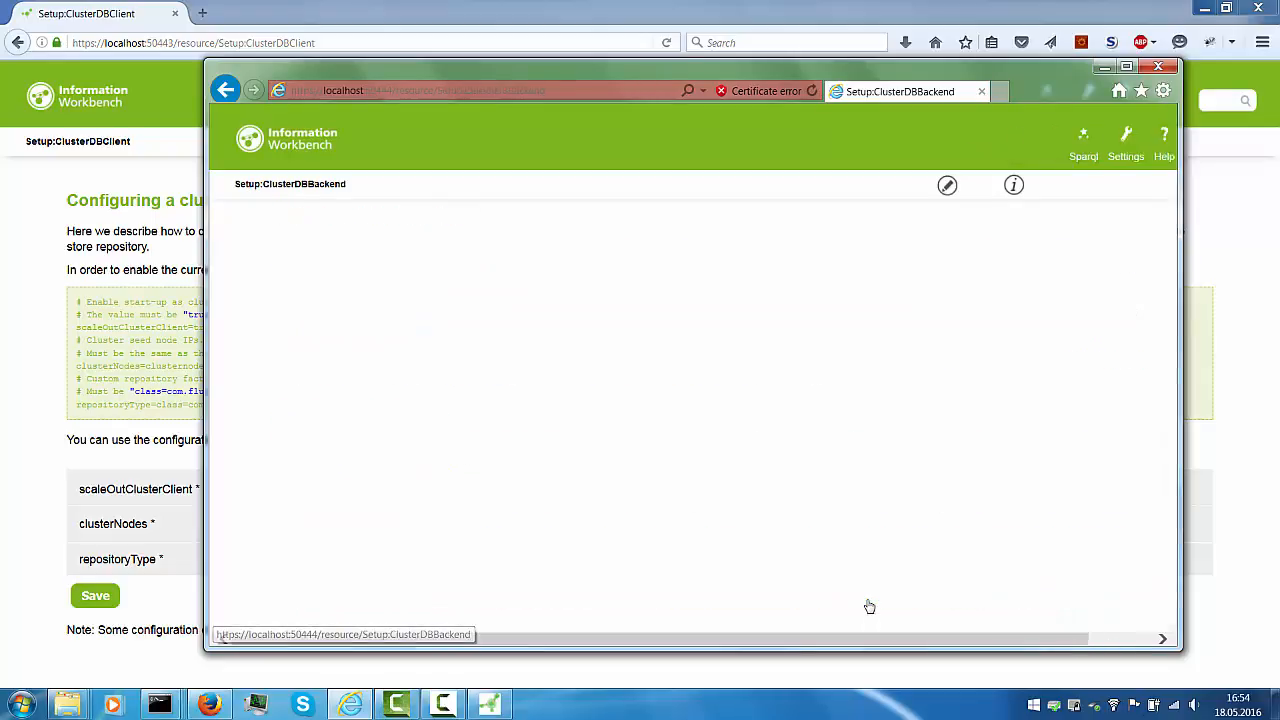
{"action": "scroll", "coordinate": [760, 475], "scroll_direction": "down", "scroll_amount": 5}
{"action": "scroll", "coordinate": [760, 475], "scroll_direction": "down", "scroll_amount": 3}
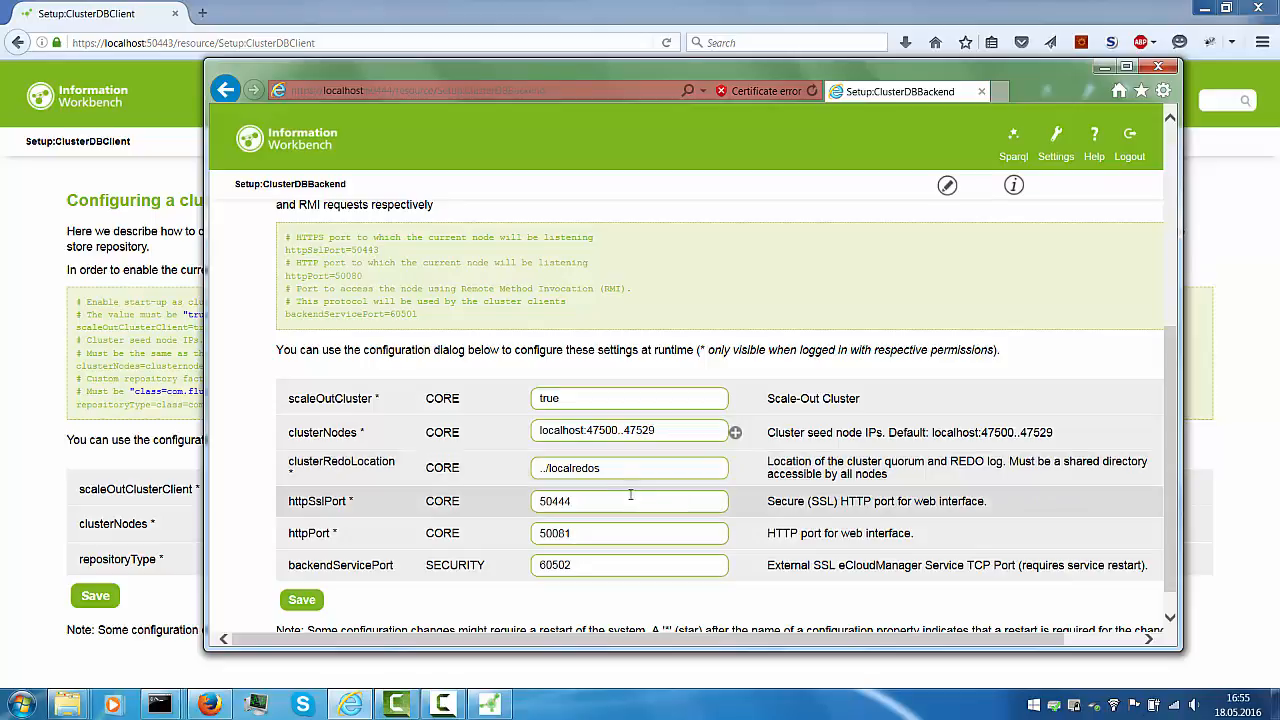
{"action": "left_click_drag", "start_coordinate": [614, 468], "coordinate": [533, 465]}
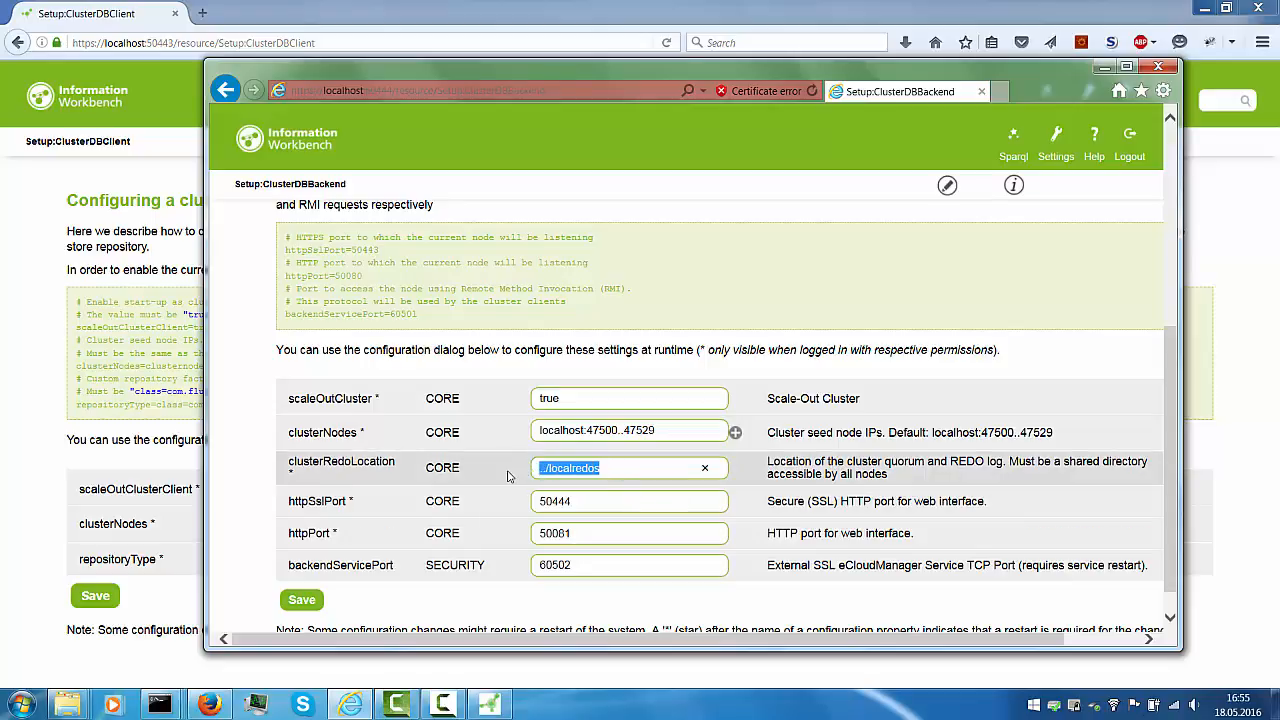
{"action": "left_click", "coordinate": [510, 476]}
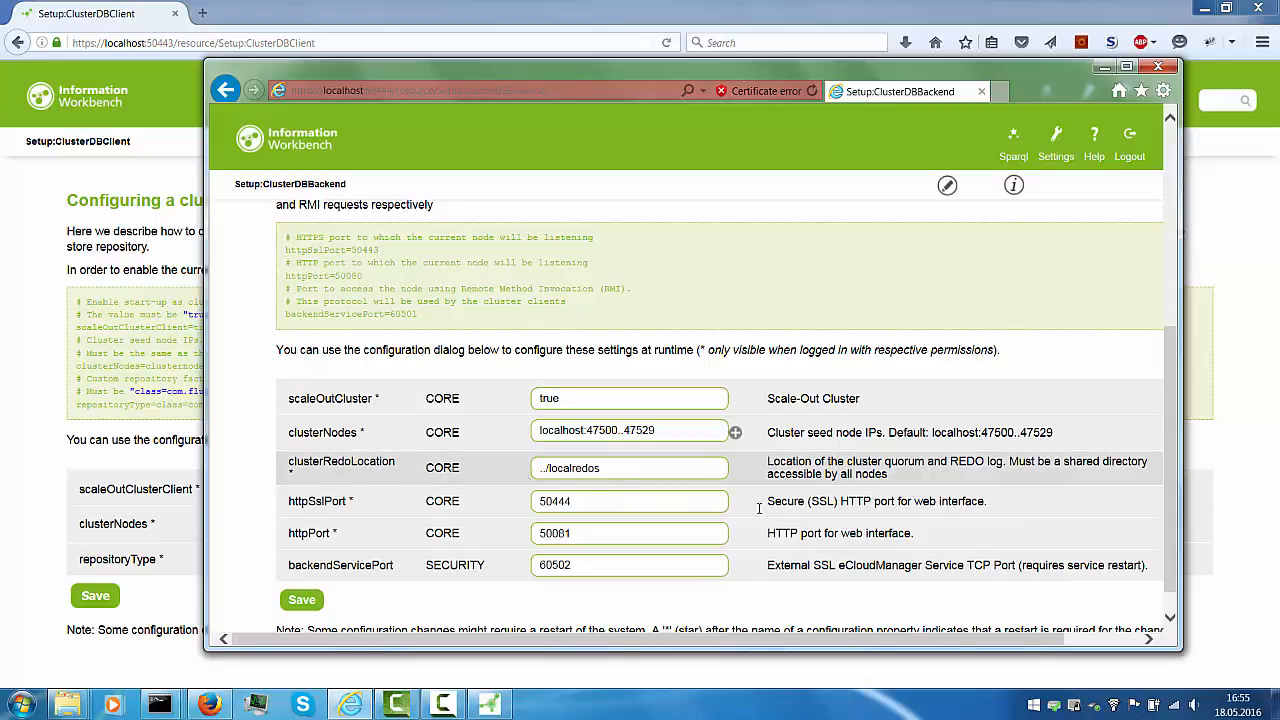
Show the desktop and move the localredos folder beside the s1 folder
{"action": "left_click", "coordinate": [1275, 705]}
{"action": "left_click", "coordinate": [25, 108]}
{"action": "left_click_drag", "start_coordinate": [25, 108], "coordinate": [850, 243]}
{"action": "double_click", "coordinate": [850, 243]}
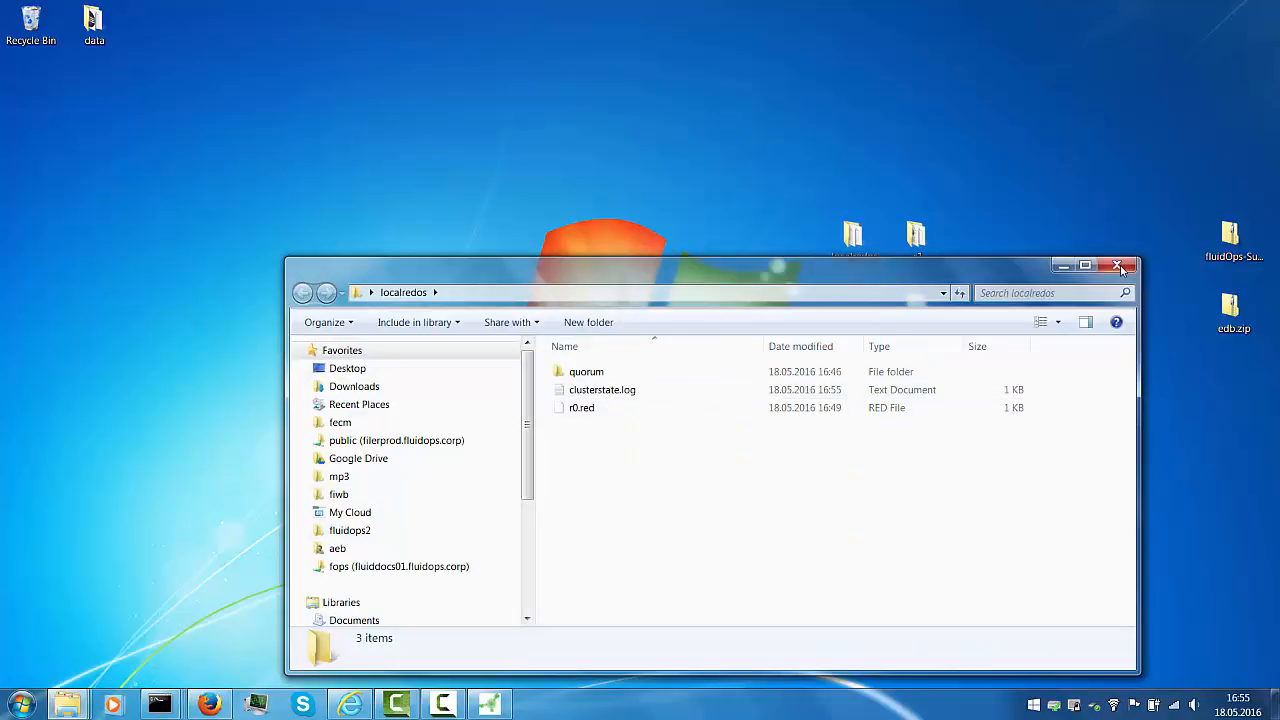
{"action": "left_click", "coordinate": [1116, 265]}
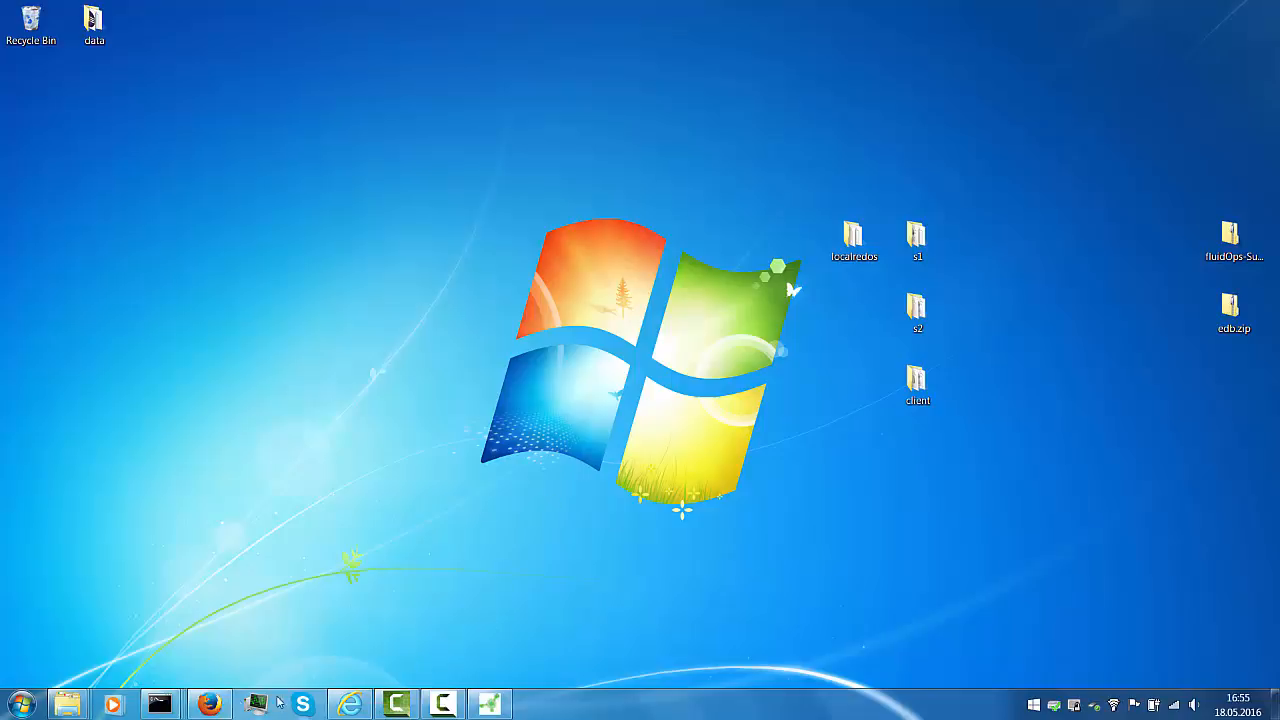
{"action": "left_click", "coordinate": [212, 704]}
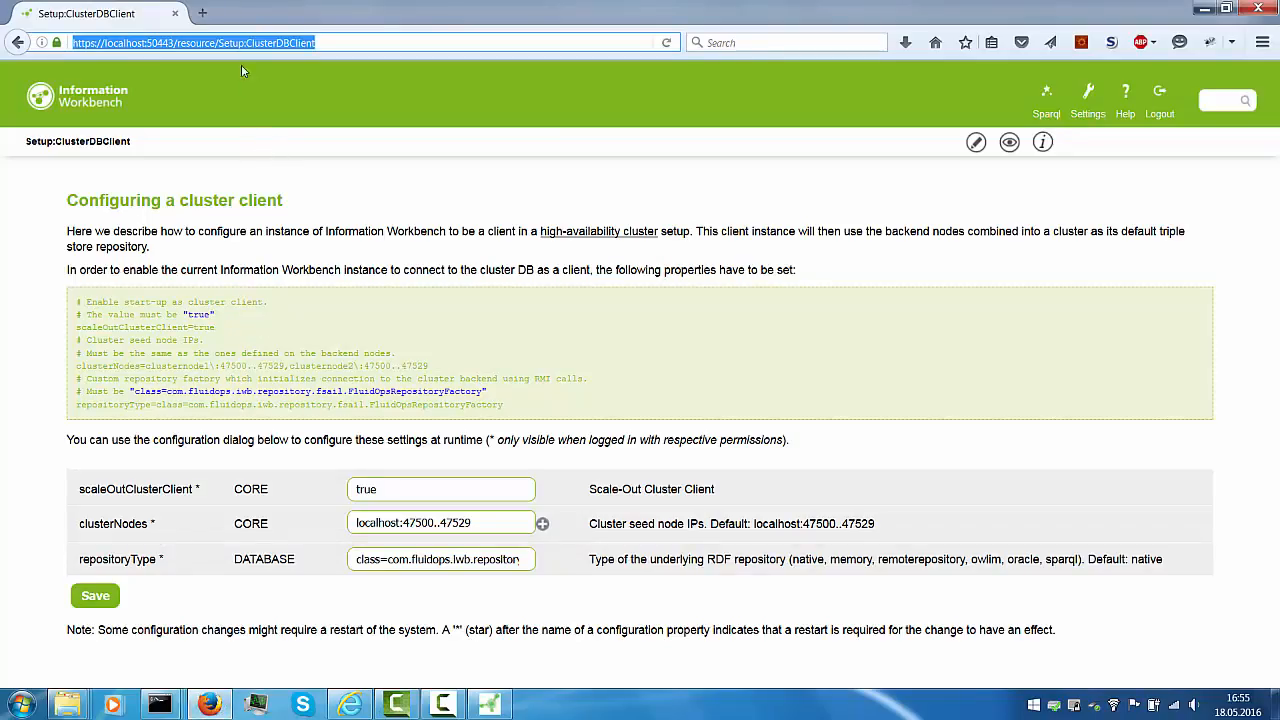
Go to the Help:Start page and switch it to table view
{"action": "left_click", "coordinate": [86, 100]}
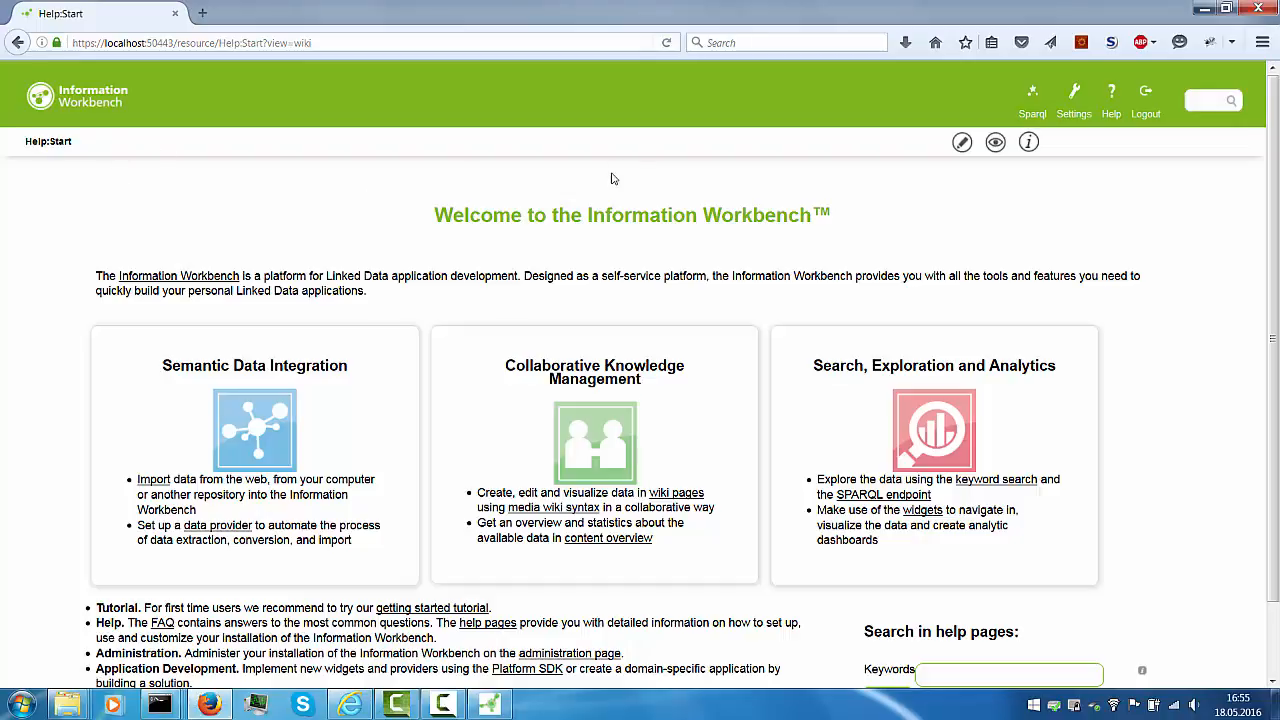
{"action": "mouse_move", "coordinate": [1004, 148]}
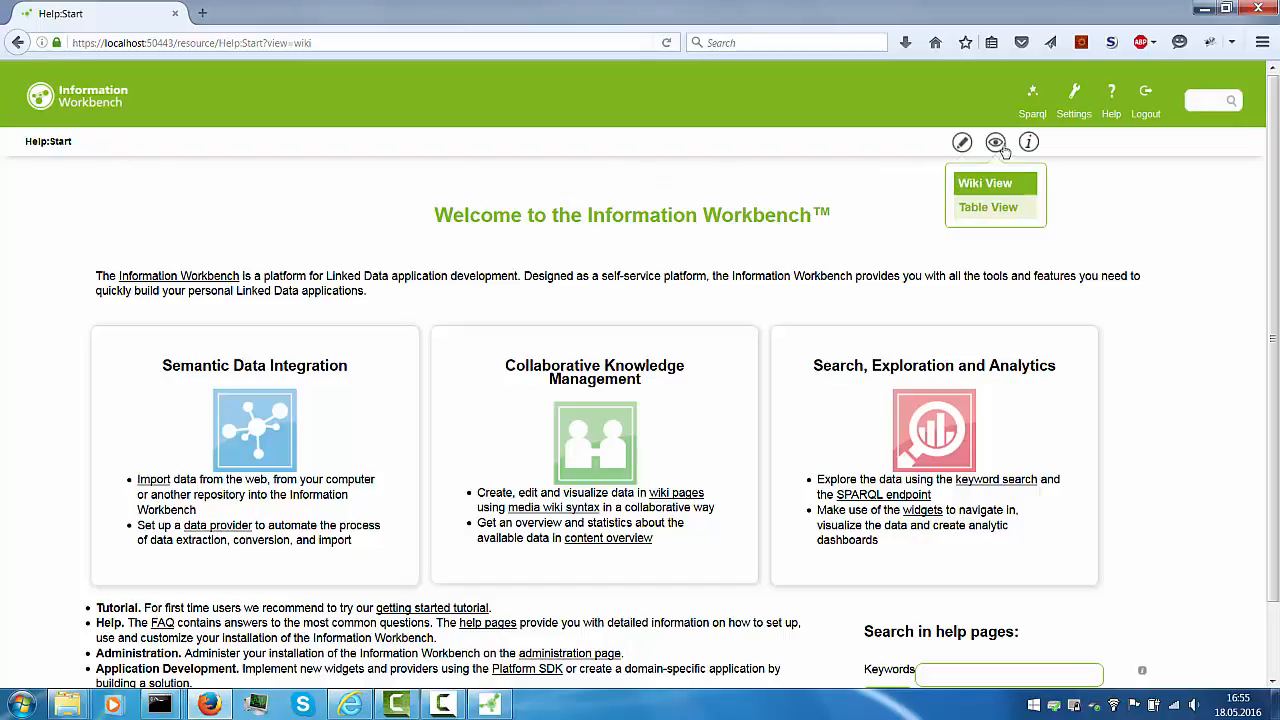
{"action": "left_click", "coordinate": [992, 213]}
Add the label 'Testing cluster setup' to the page, save it, and minimize Firefox
{"action": "left_click", "coordinate": [1176, 185]}
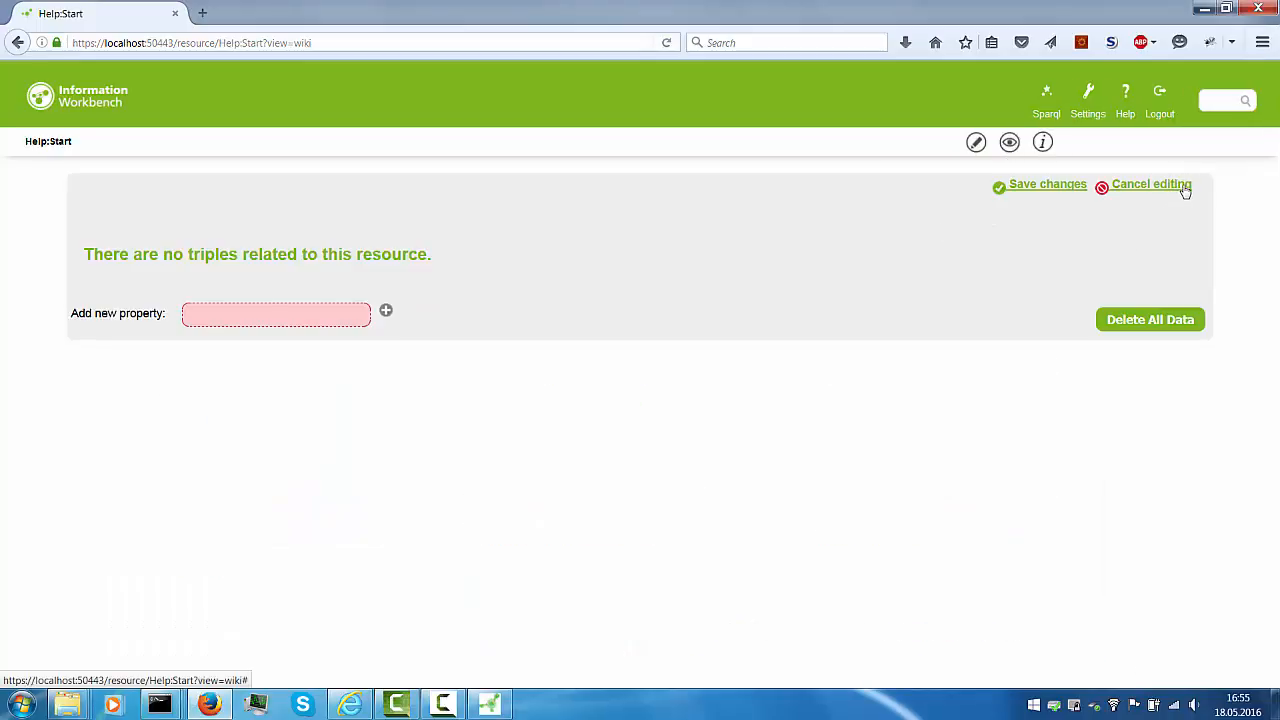
{"action": "left_click", "coordinate": [287, 314]}
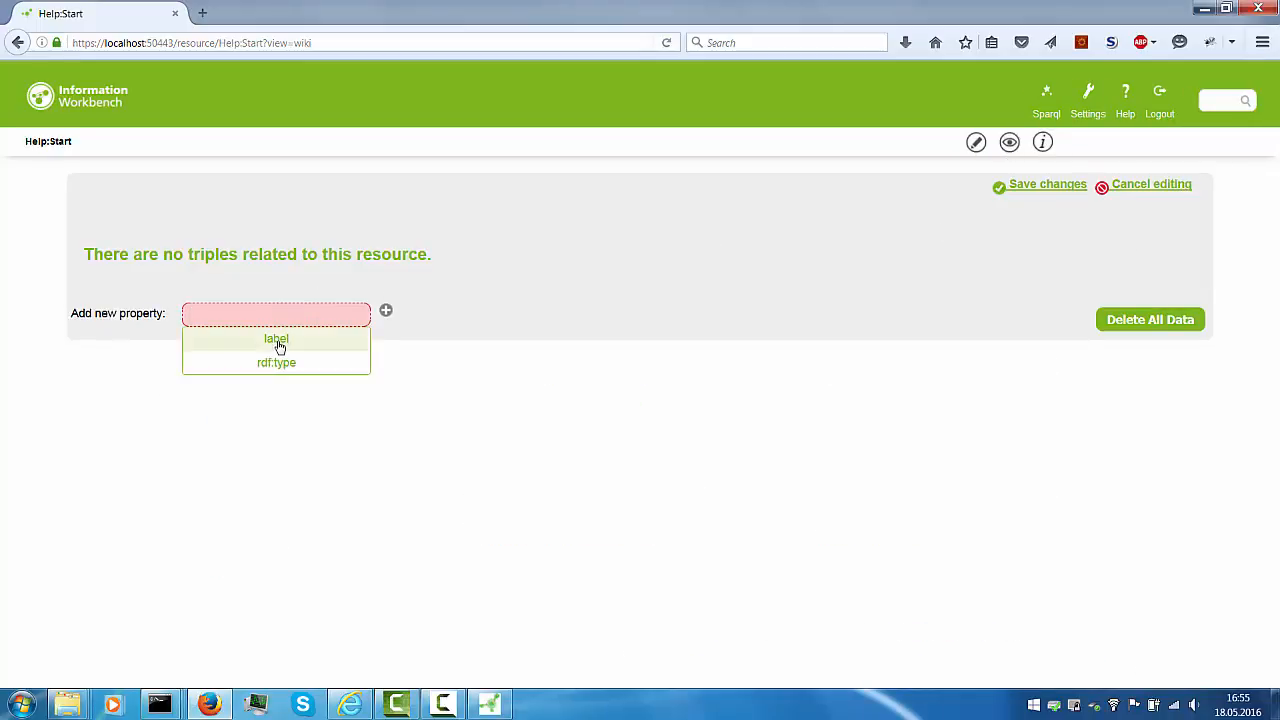
{"action": "left_click", "coordinate": [279, 340]}
{"action": "left_click", "coordinate": [386, 314]}
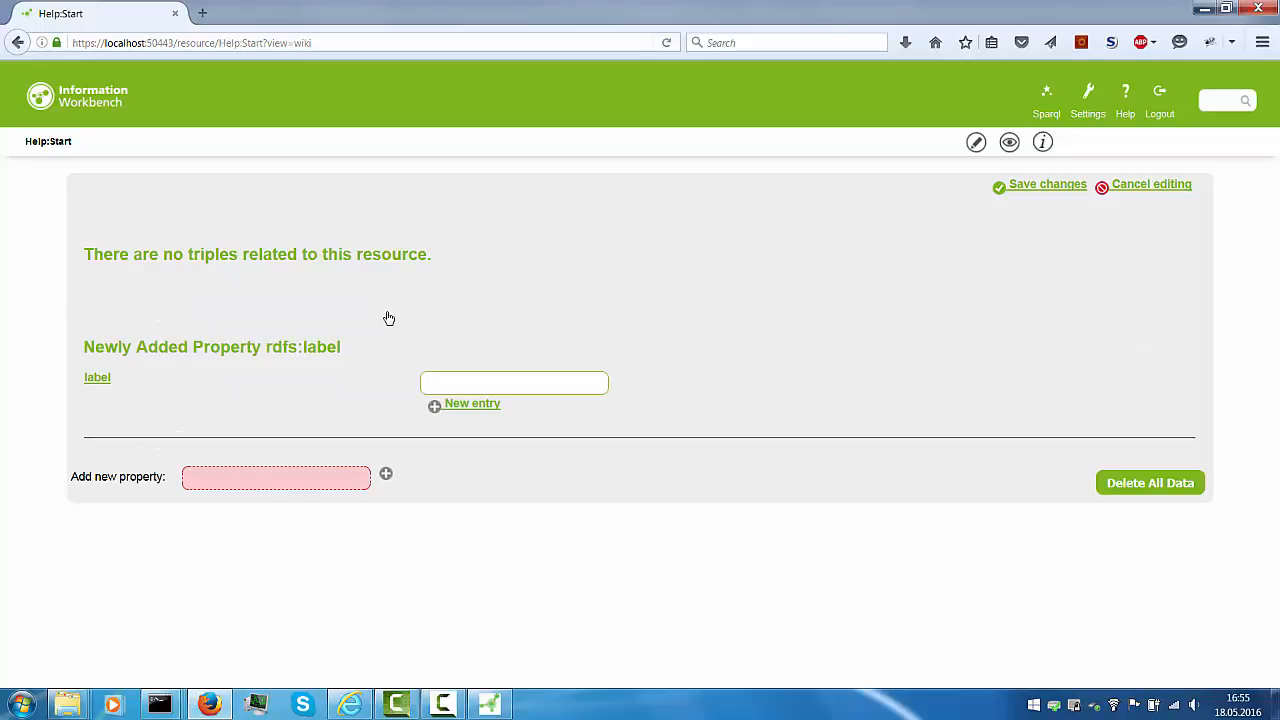
{"action": "type", "text": "Testing cluster setup"}
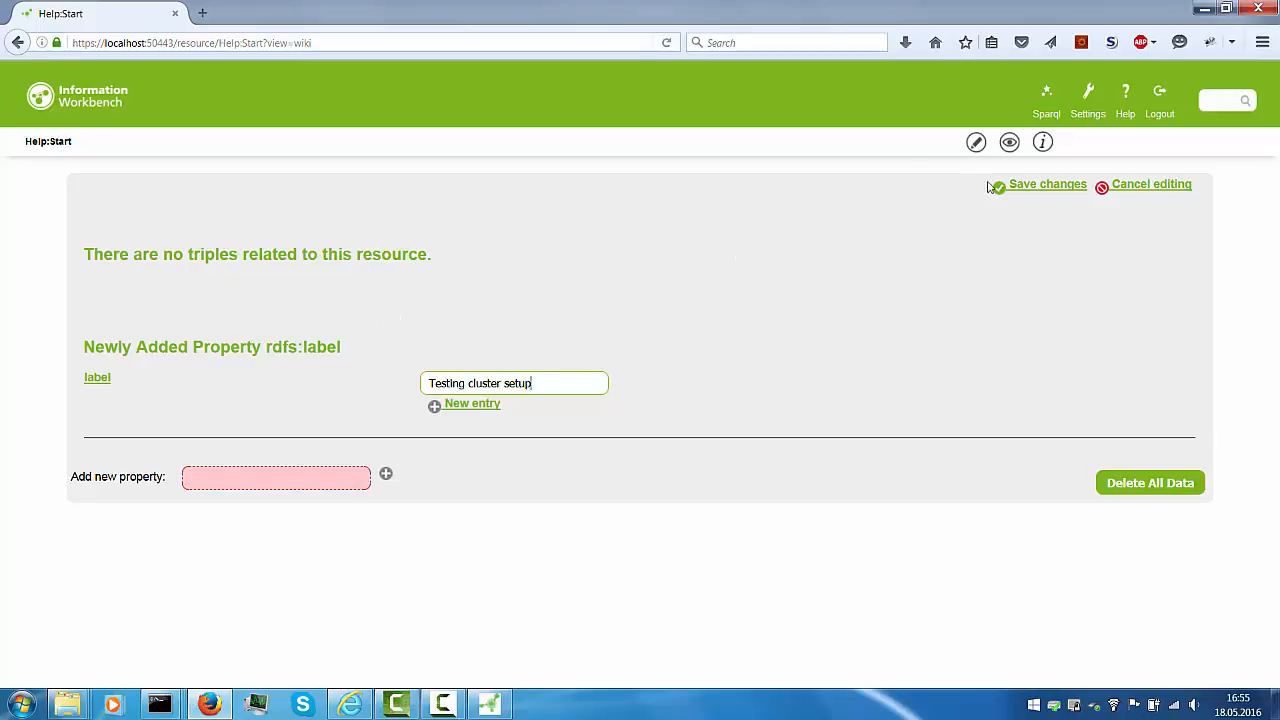
{"action": "left_click", "coordinate": [1025, 186]}
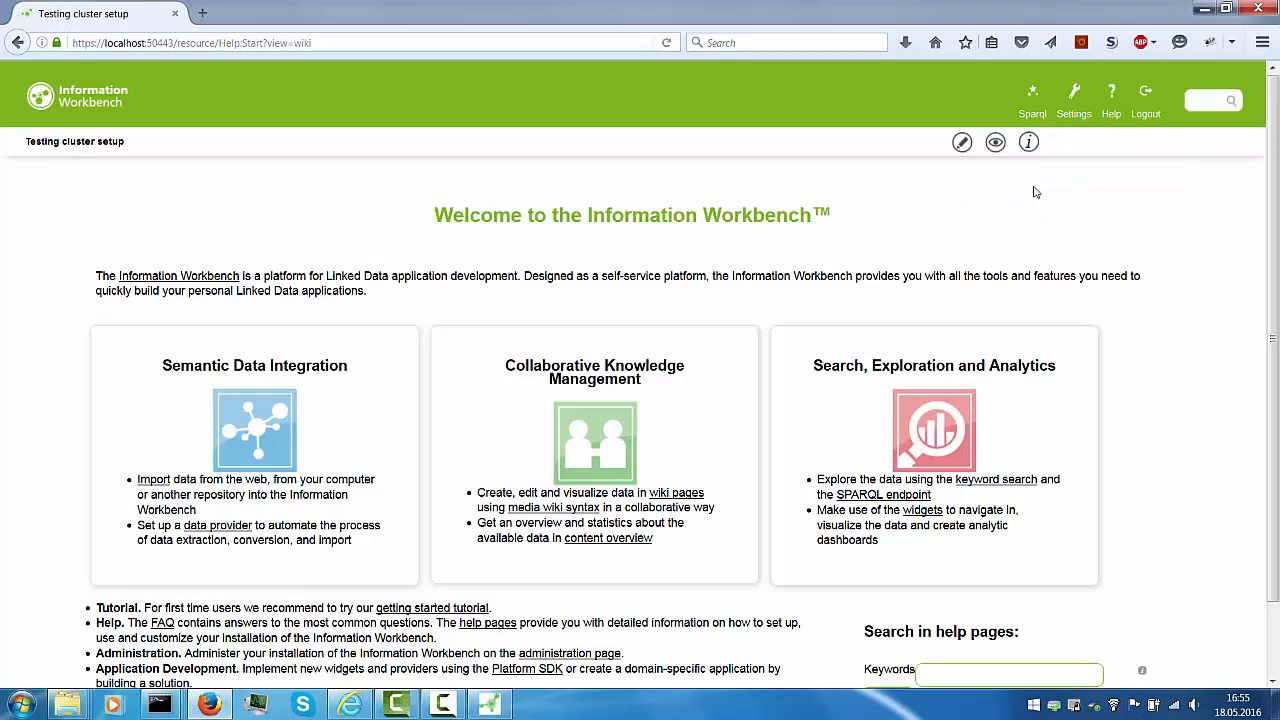
{"action": "left_click", "coordinate": [995, 142]}
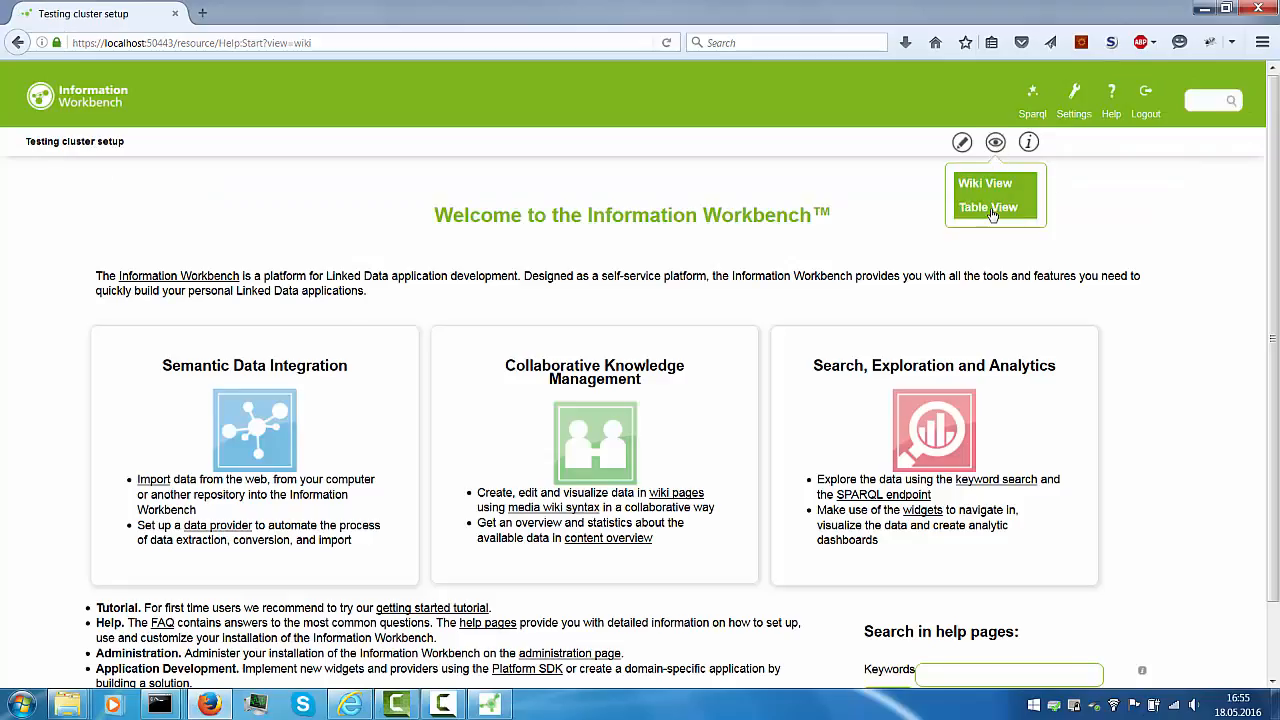
{"action": "left_click", "coordinate": [1207, 12]}
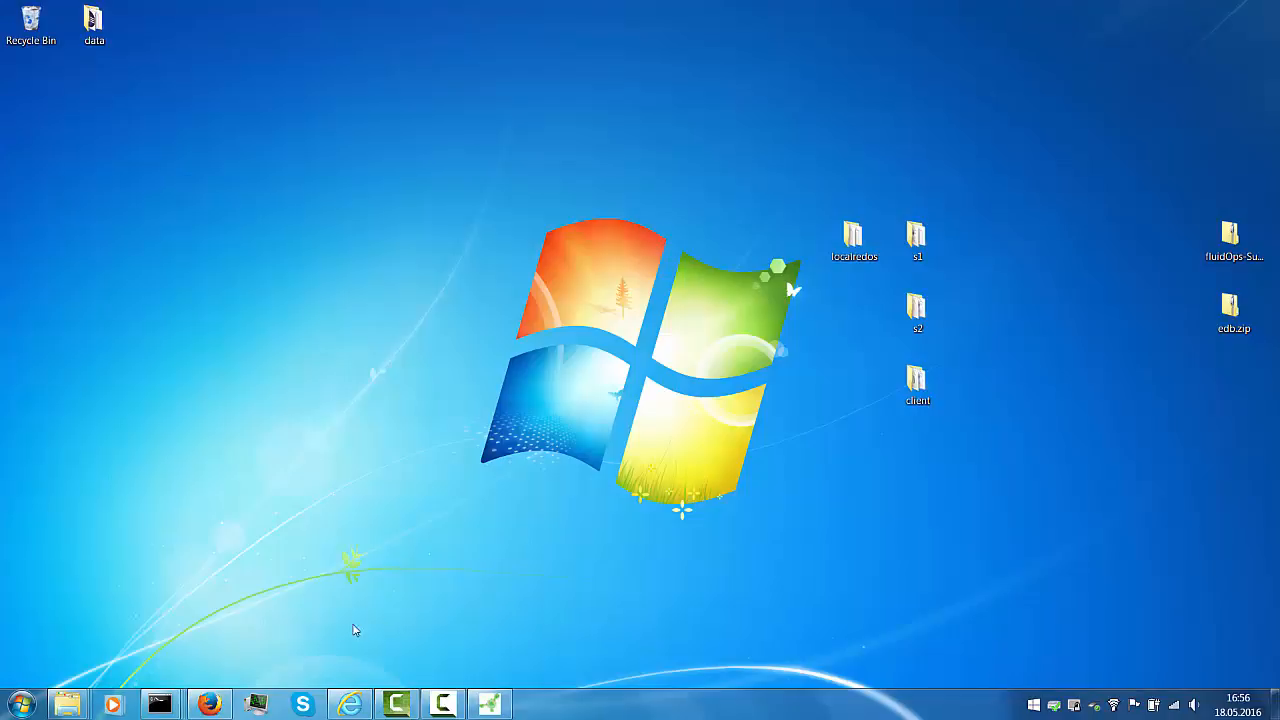
Stop the first node's platform service with Ctrl+C and check DiagTool's Cluster Overview
{"action": "mouse_move", "coordinate": [150, 708]}
{"action": "left_click", "coordinate": [118, 625]}
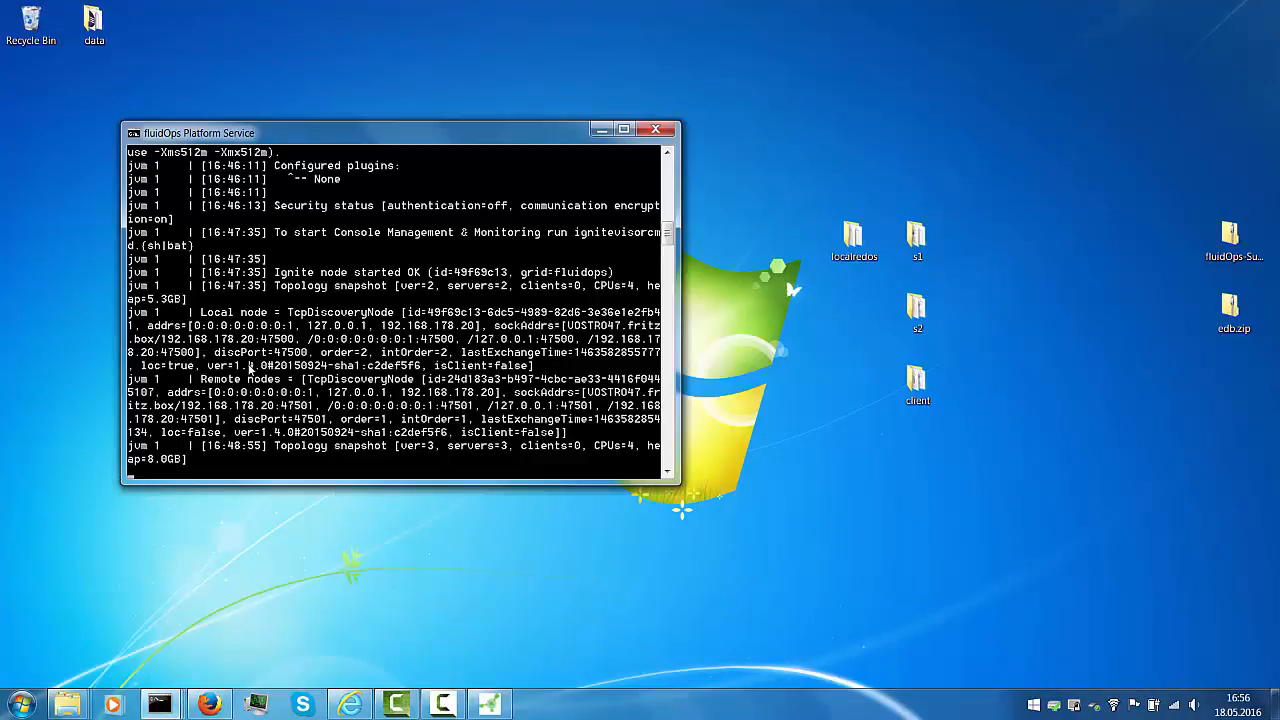
{"action": "key", "text": "ctrl+c"}
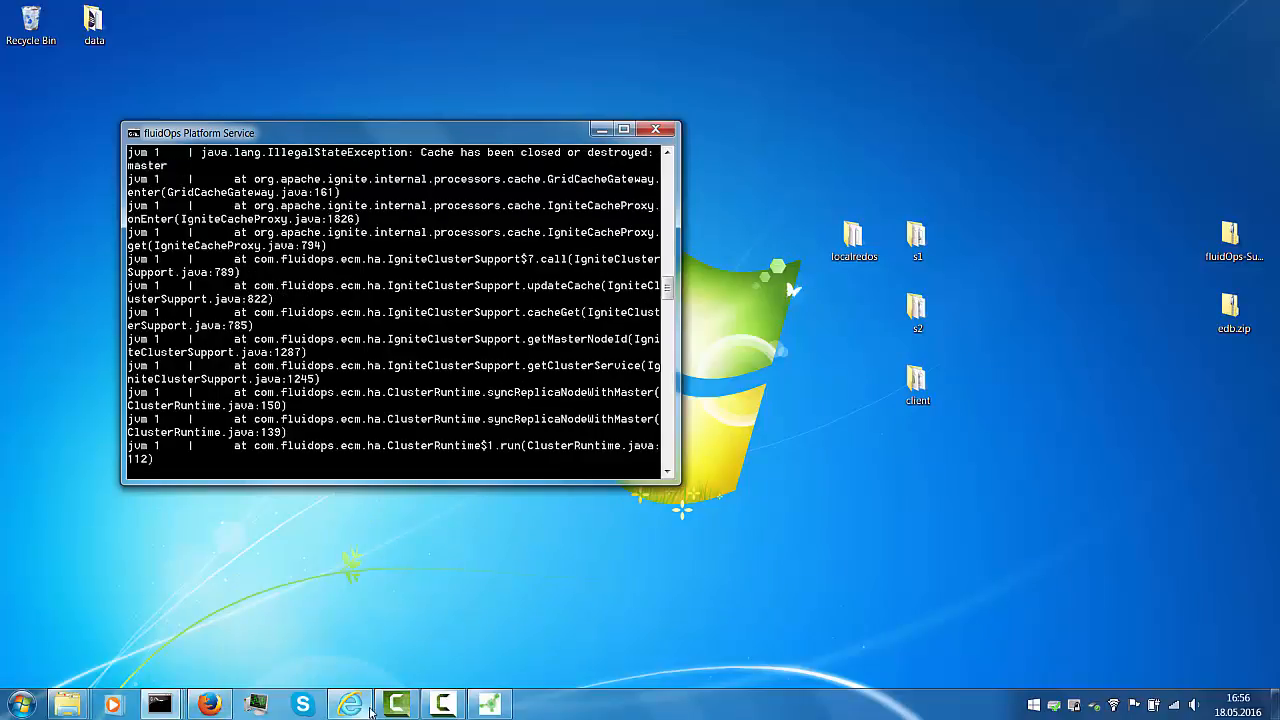
{"action": "left_click", "coordinate": [496, 707]}
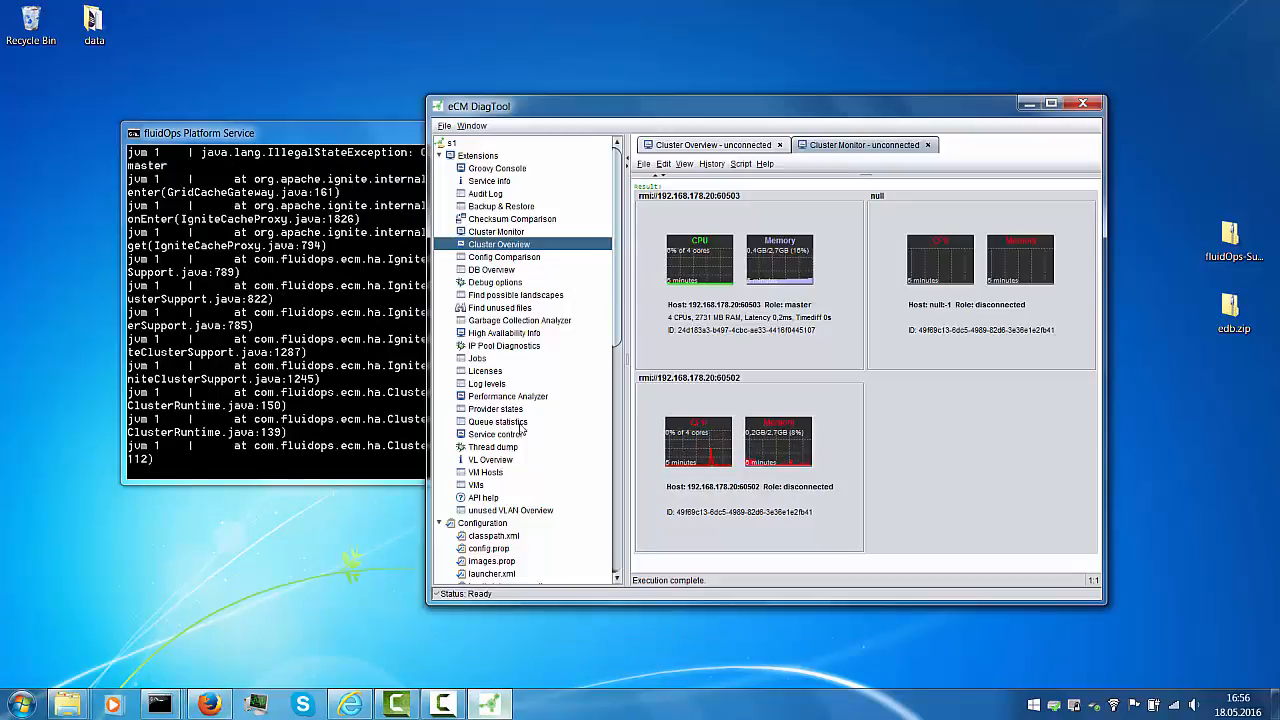
{"action": "left_click", "coordinate": [700, 147]}
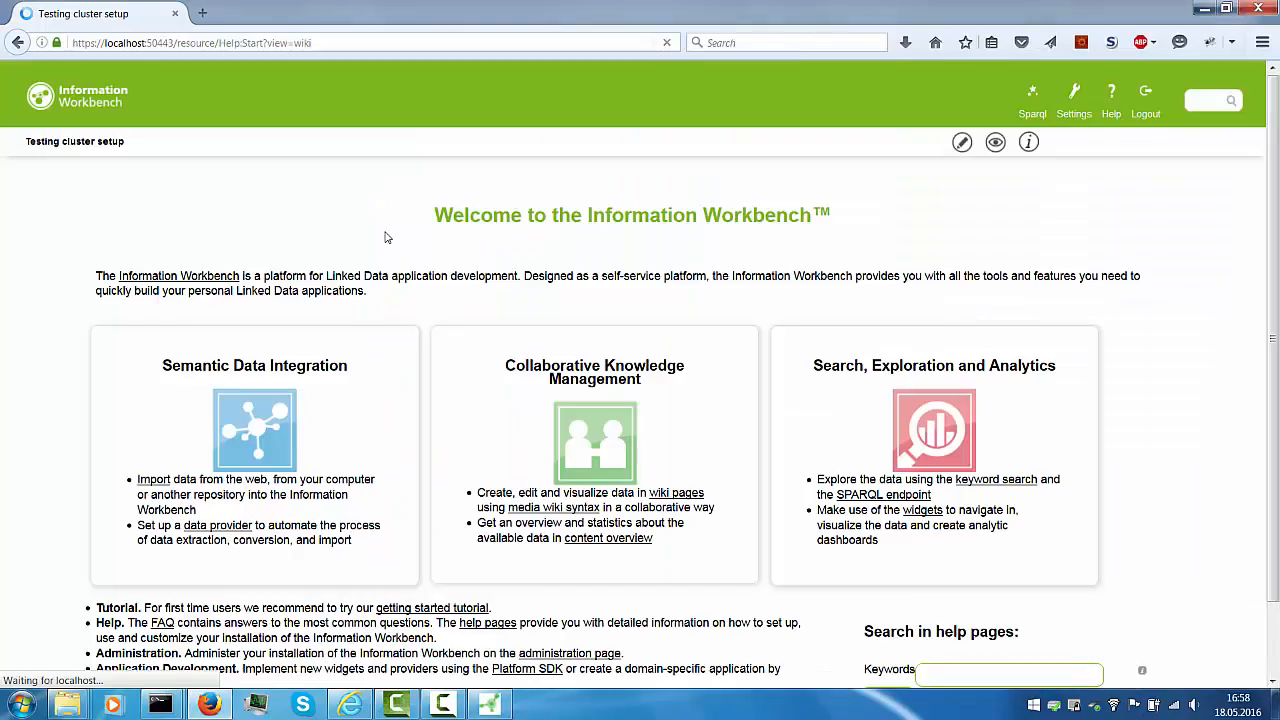
In table view, add and save a second label 'second statement', then minimize Firefox and DiagTool
{"action": "left_click", "coordinate": [995, 143]}
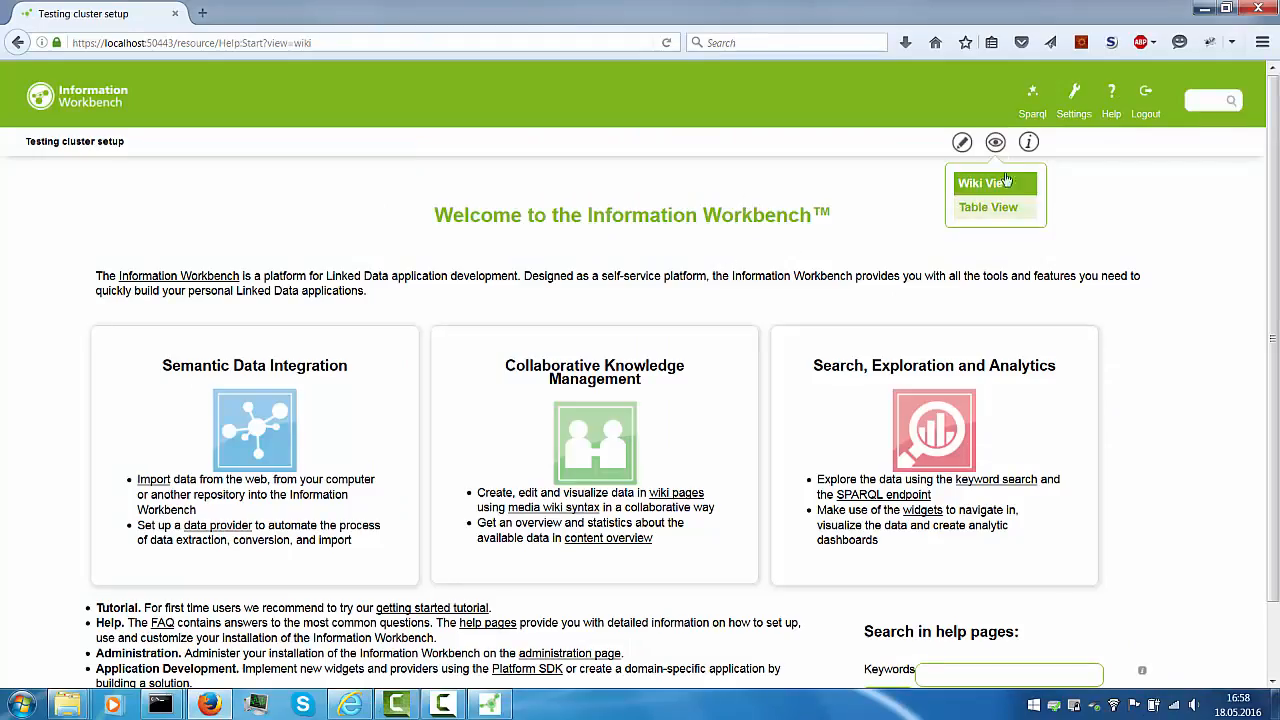
{"action": "left_click", "coordinate": [995, 207]}
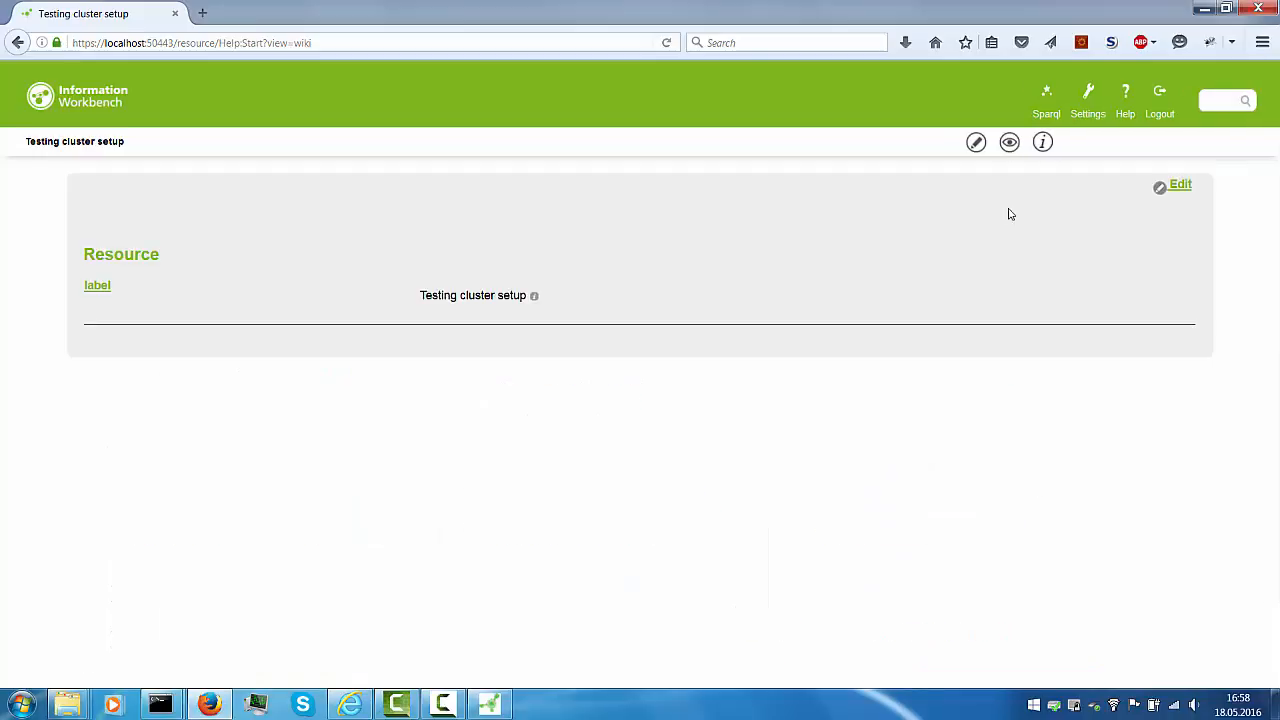
{"action": "left_click", "coordinate": [1185, 188]}
{"action": "left_click", "coordinate": [472, 311]}
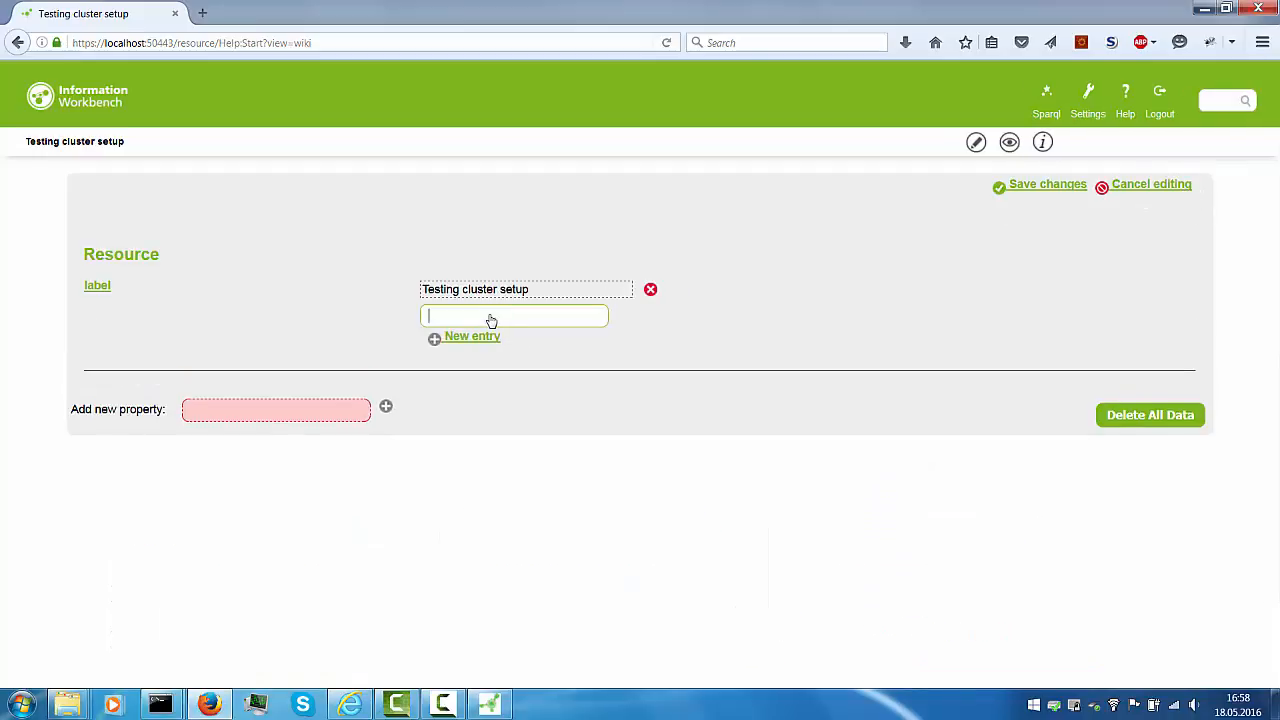
{"action": "type", "text": "second statement"}
{"action": "left_click", "coordinate": [1026, 190]}
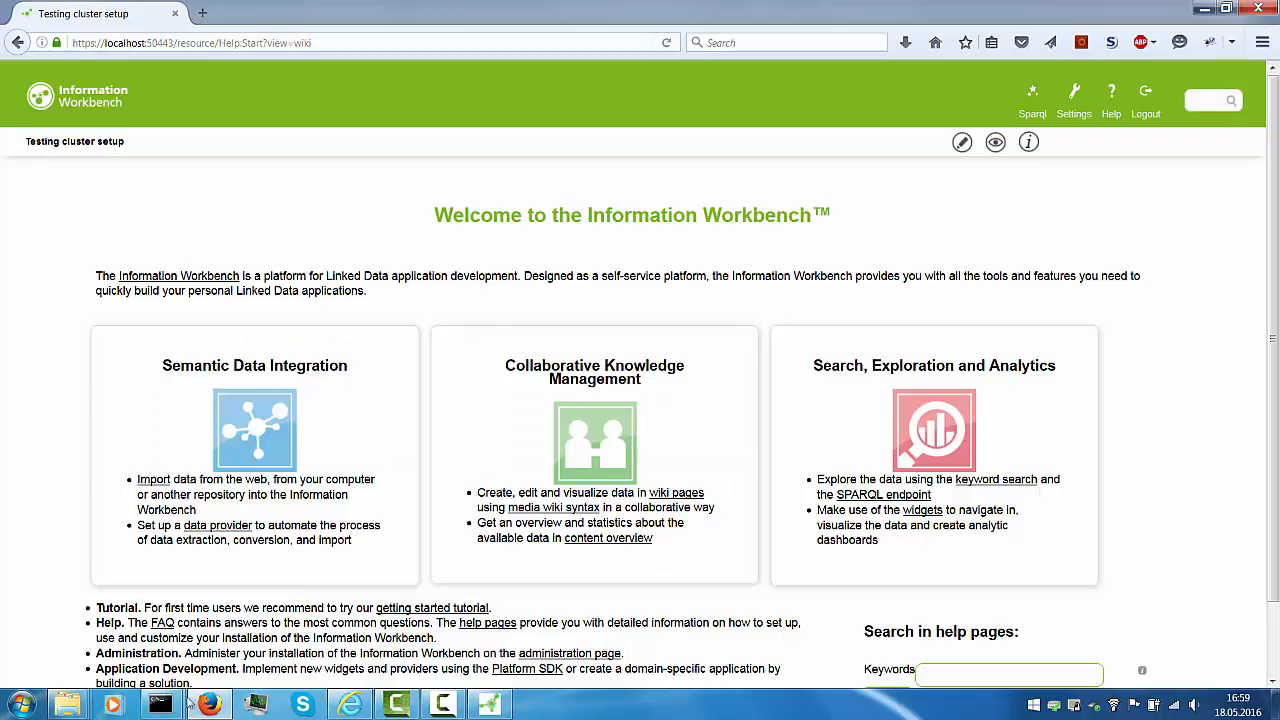
{"action": "left_click", "coordinate": [1204, 10]}
{"action": "left_click", "coordinate": [1029, 104]}
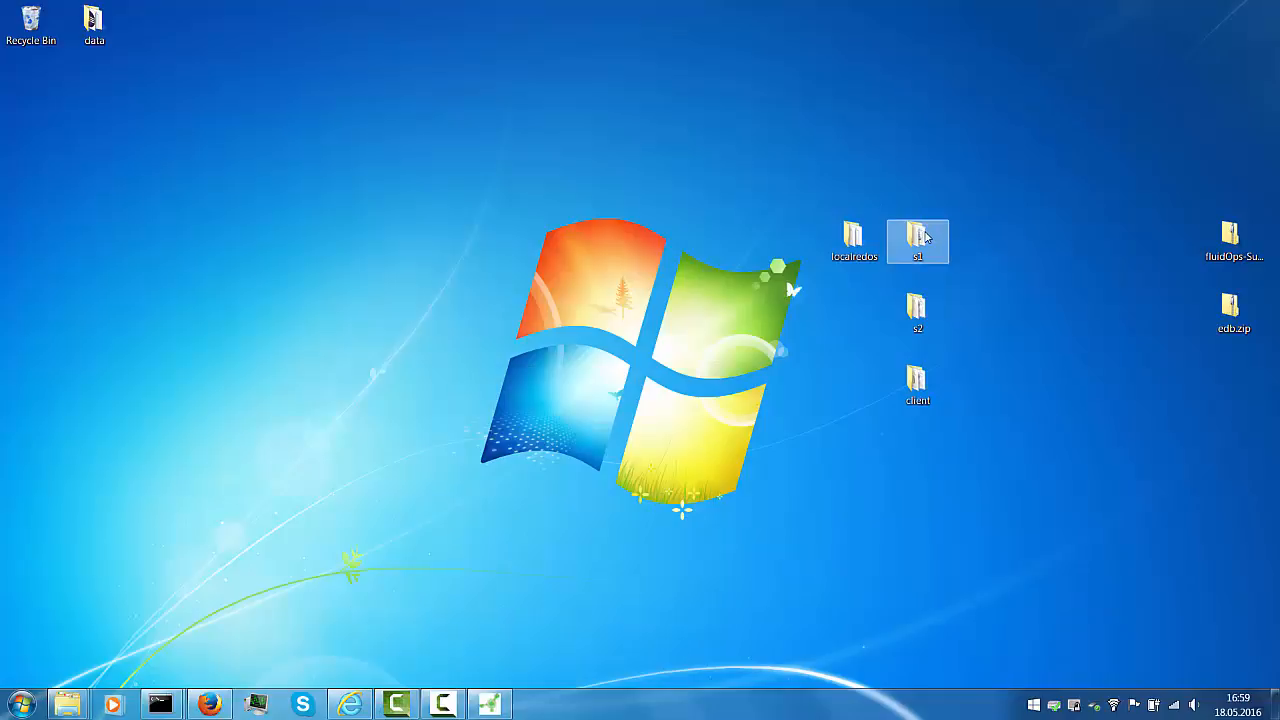
Restart the s1 node by running start.cmd from its folder, then return to eCM DiagTool
{"action": "double_click", "coordinate": [925, 236]}
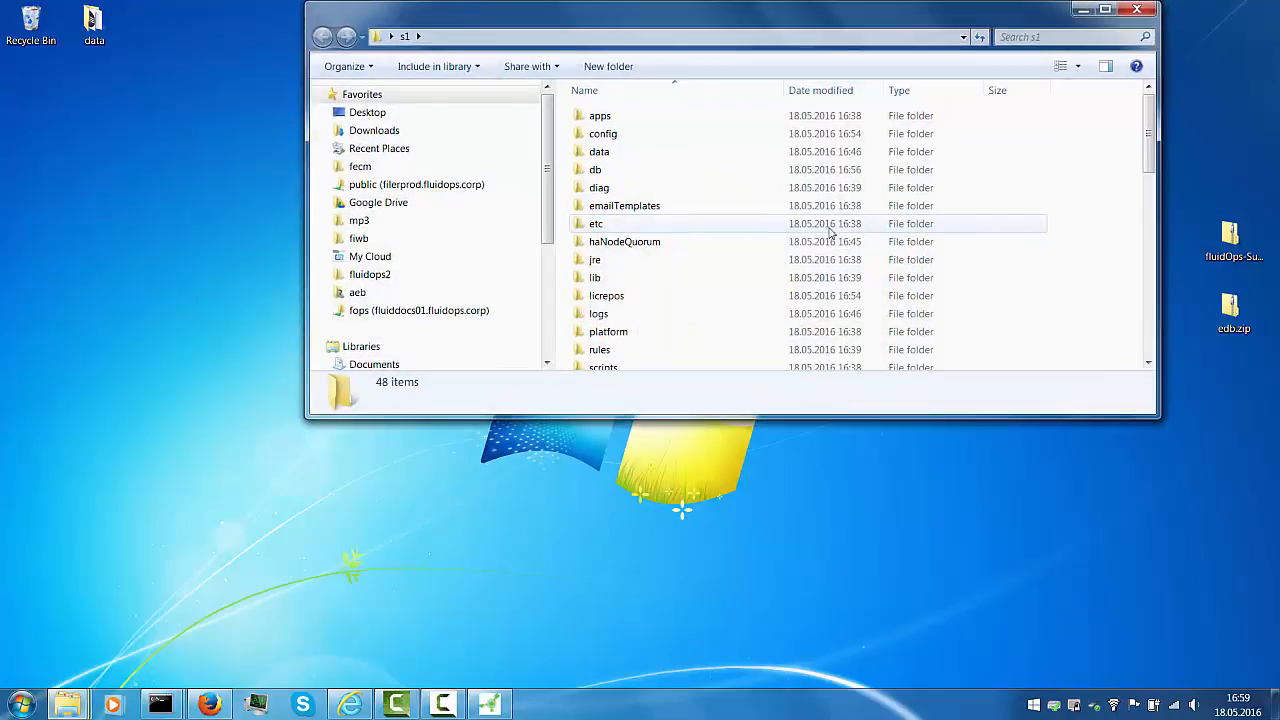
{"action": "left_click", "coordinate": [614, 262]}
{"action": "scroll", "coordinate": [618, 270], "scroll_direction": "down", "scroll_amount": 5}
{"action": "double_click", "coordinate": [612, 236]}
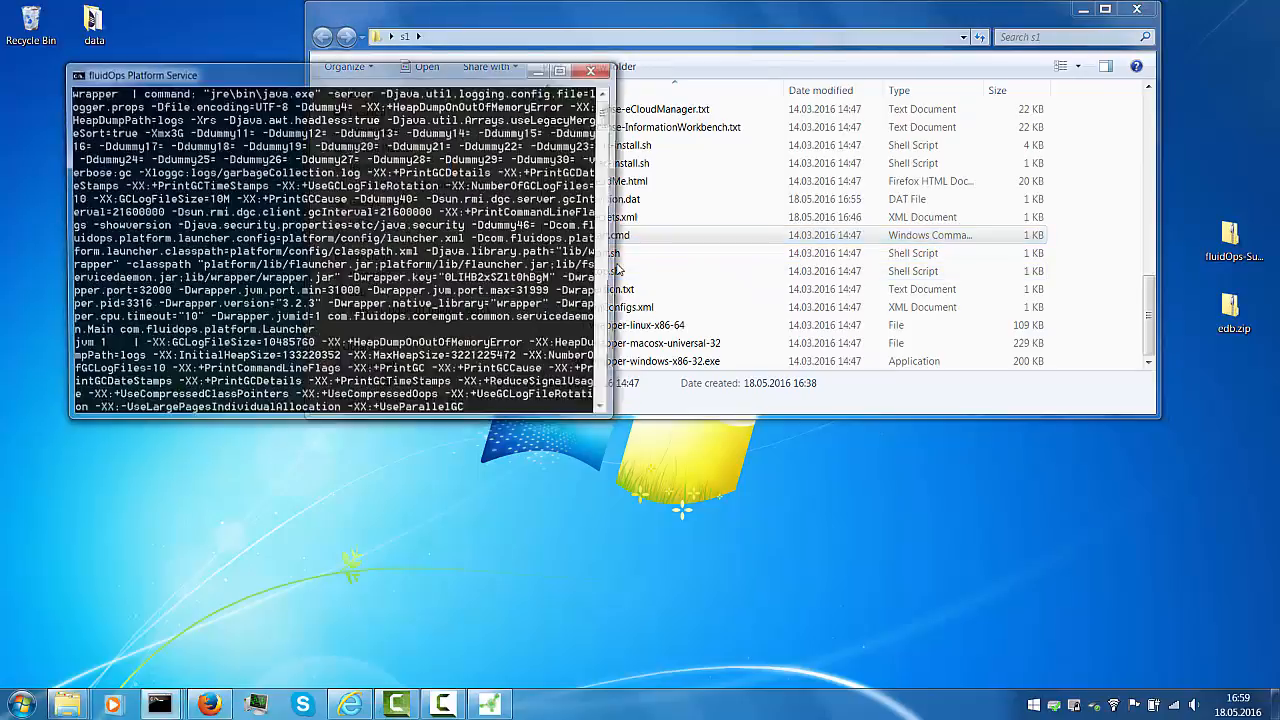
{"action": "left_click", "coordinate": [1082, 11]}
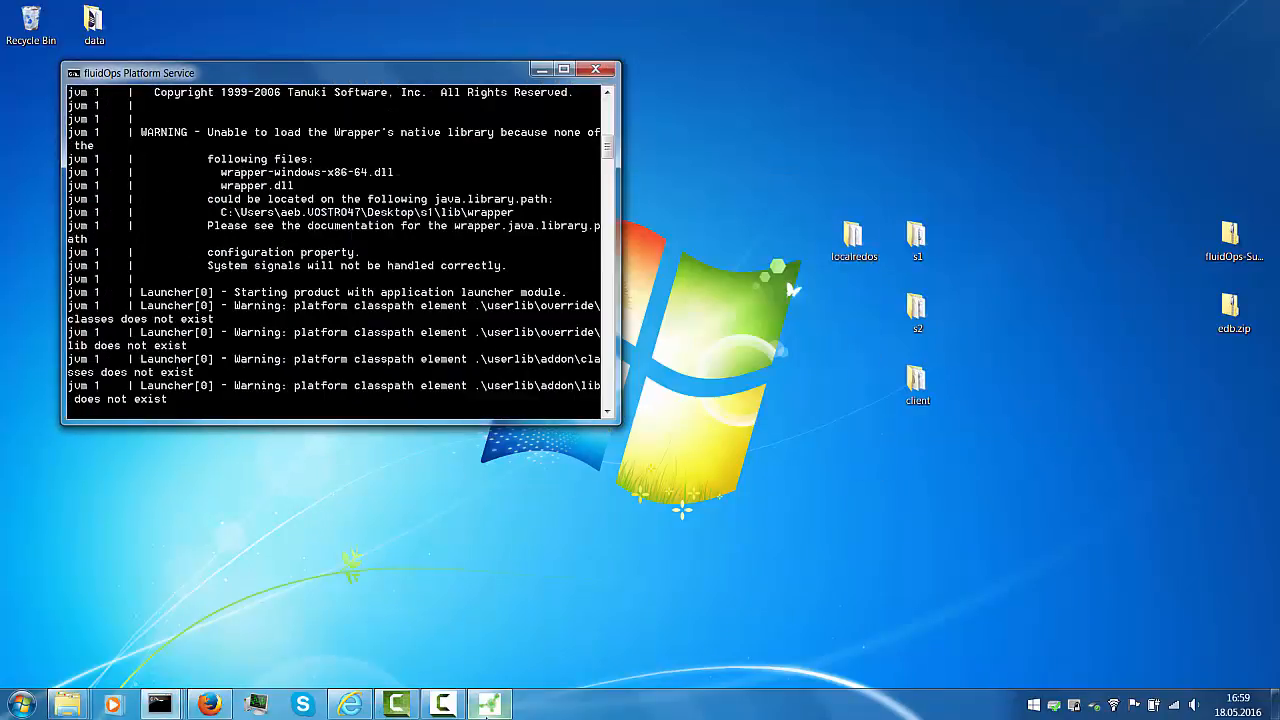
{"action": "left_click", "coordinate": [488, 705]}
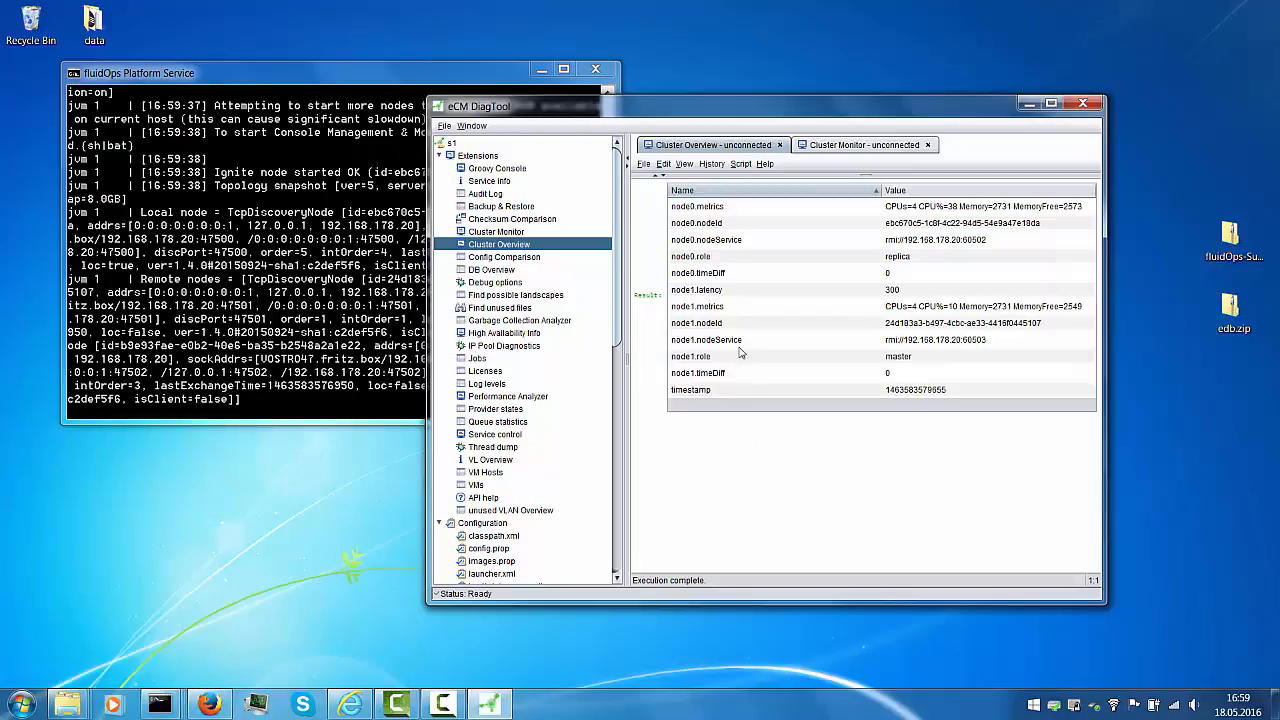
Stop another node's platform service with Ctrl+C and check DiagTool's Cluster Overview
{"action": "mouse_move", "coordinate": [160, 705]}
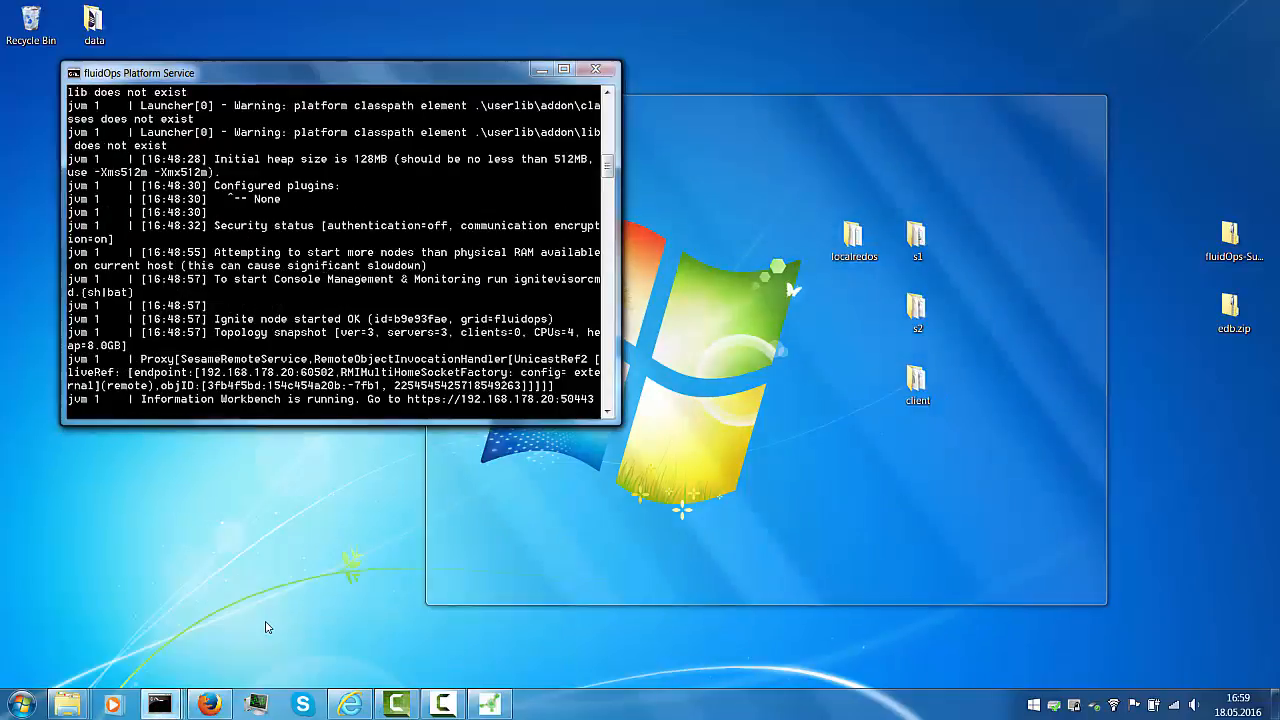
{"action": "left_click", "coordinate": [265, 620]}
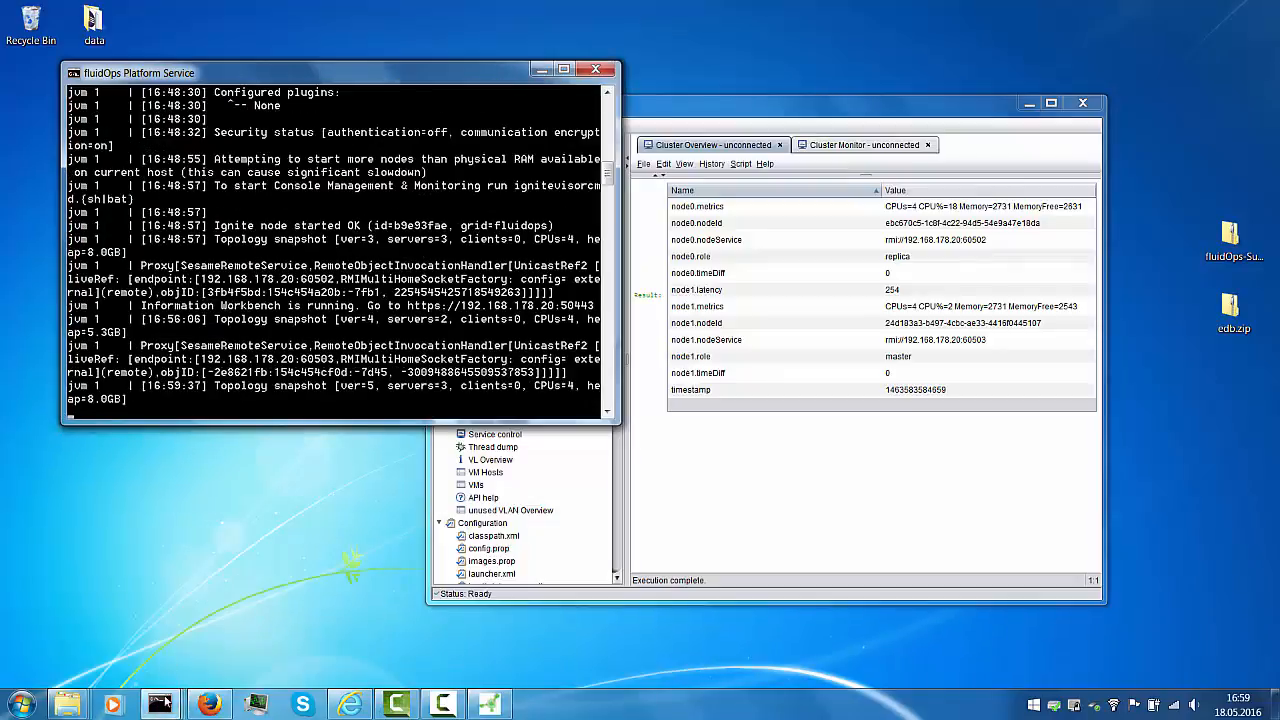
{"action": "left_click", "coordinate": [136, 666]}
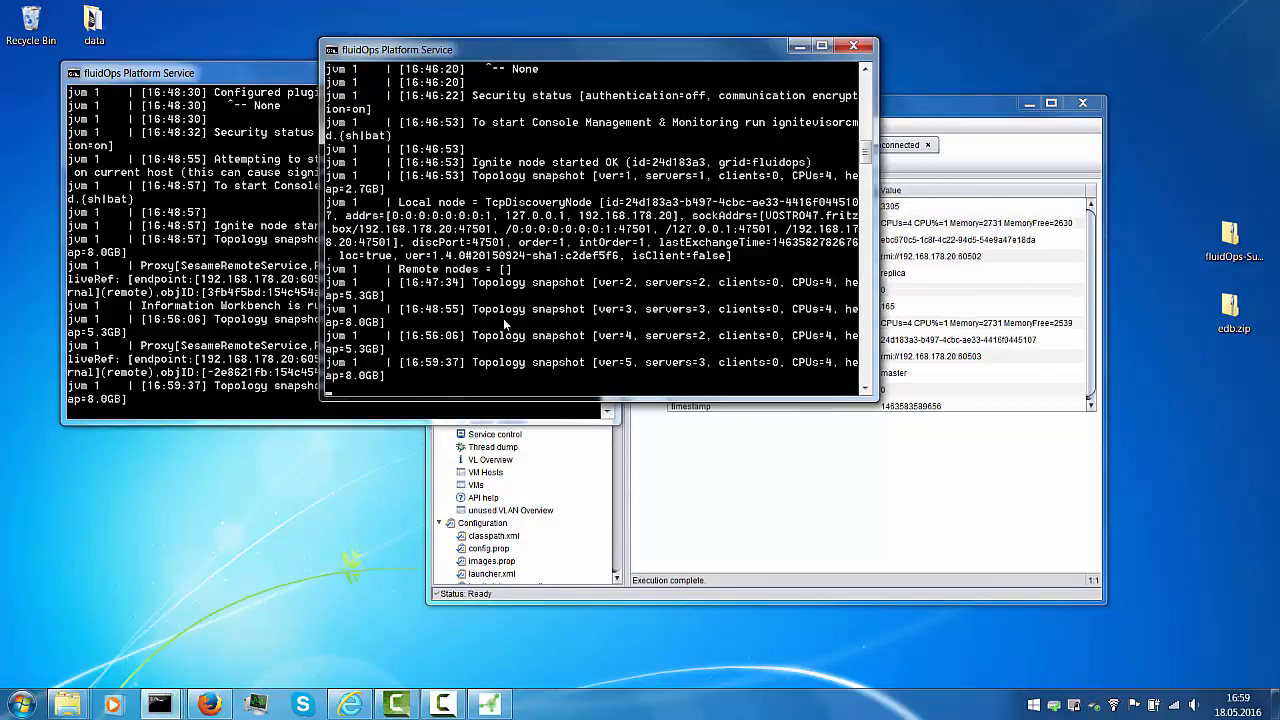
{"action": "key", "text": "ctrl+c"}
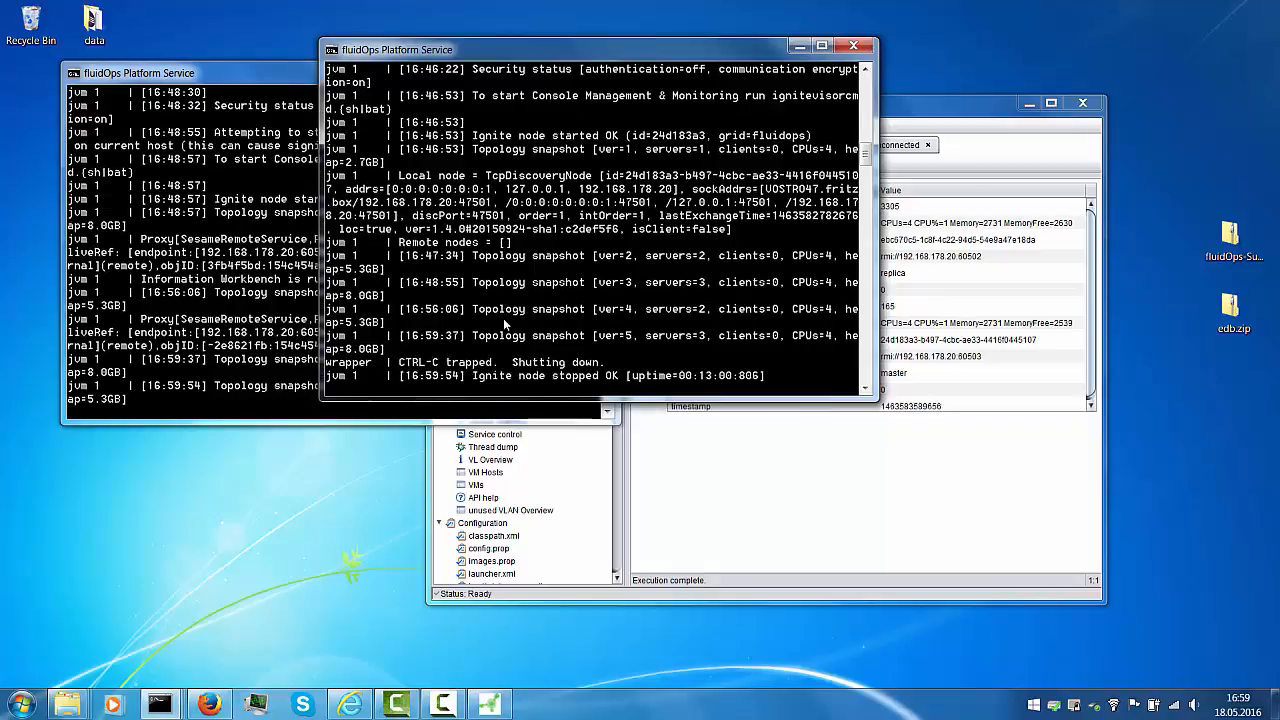
{"action": "left_click", "coordinate": [781, 487]}
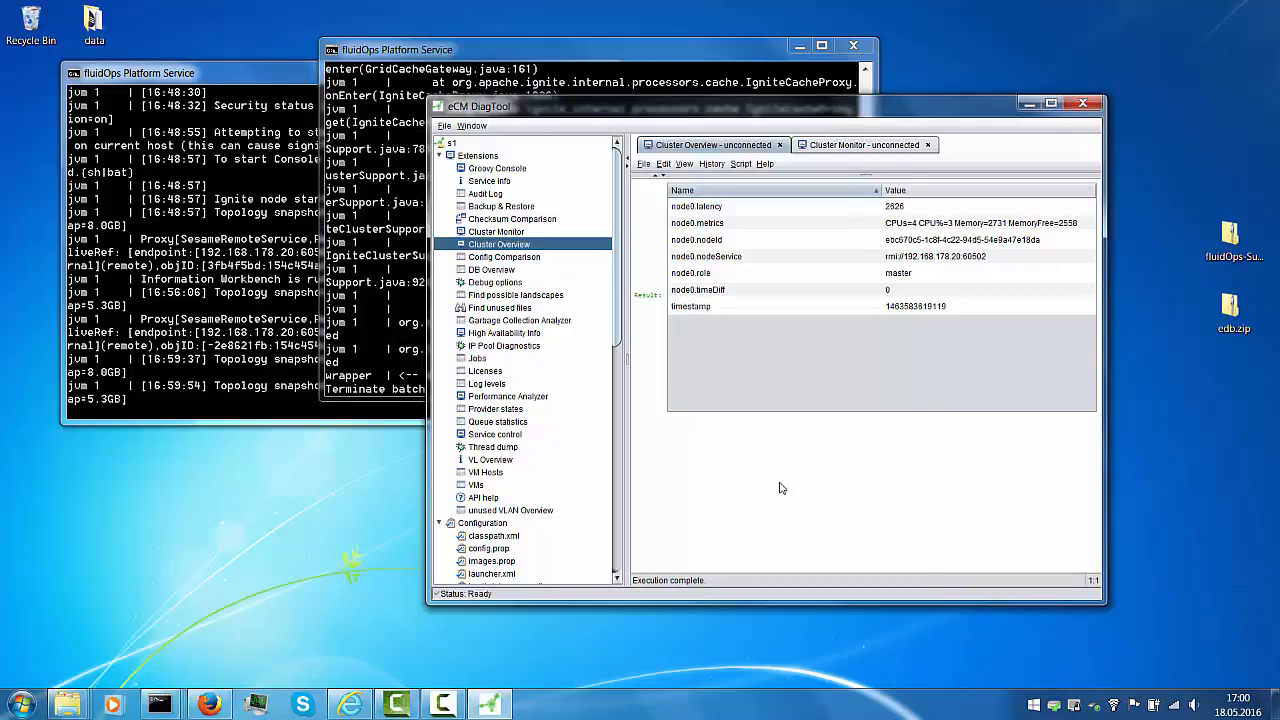
Answer Y to terminate the batch job and close that node's console
{"action": "left_click", "coordinate": [407, 318]}
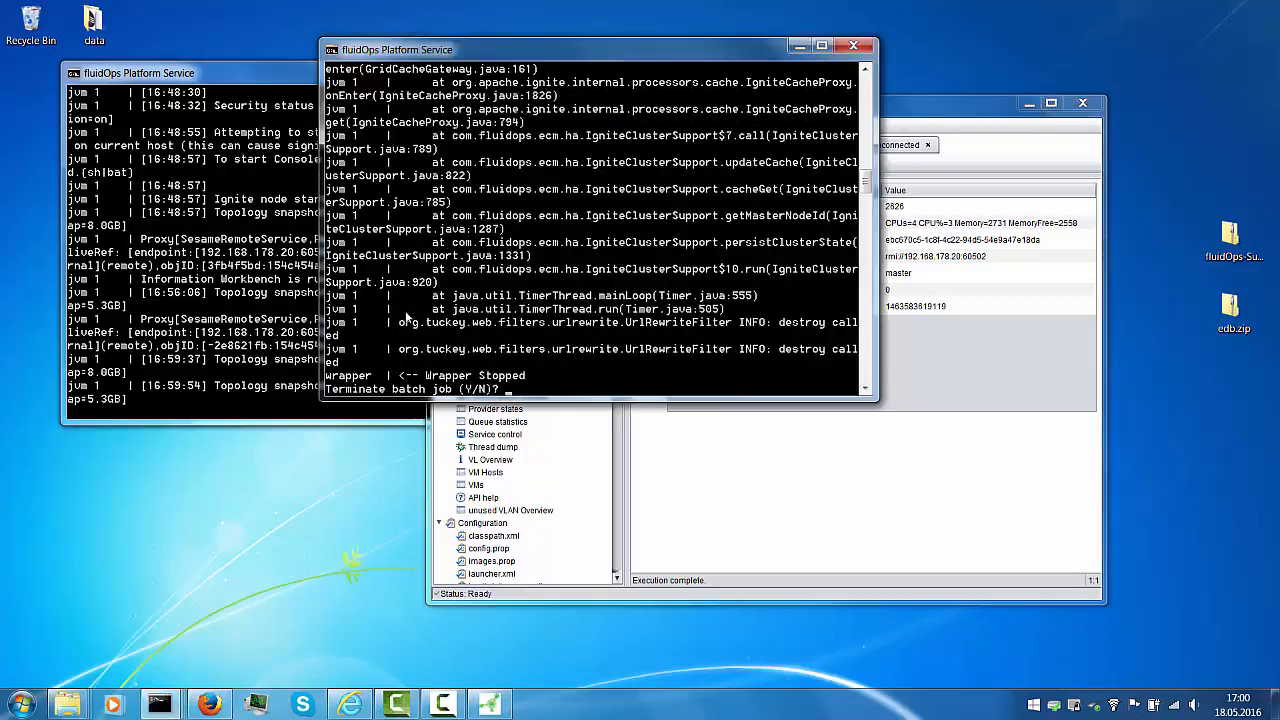
{"action": "type", "text": "y"}
{"action": "key", "text": "Return"}
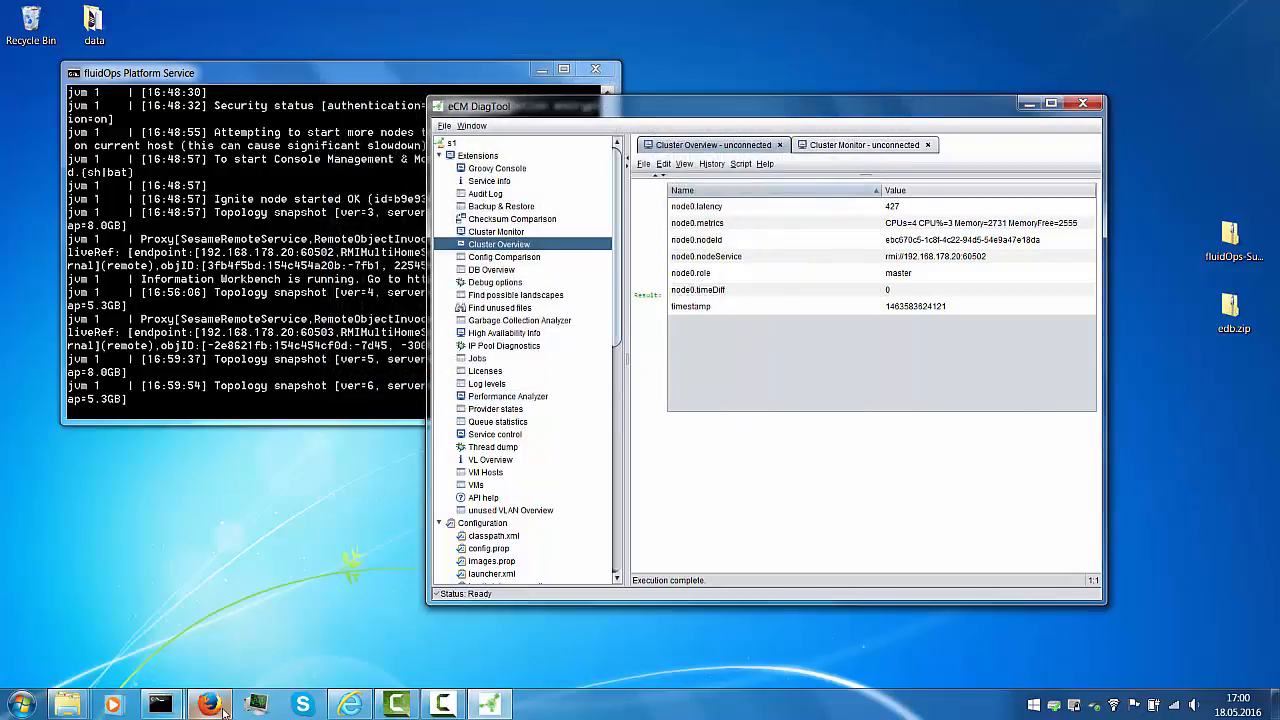
Show Help:Start in Firefox's table view to confirm both labels remain after failover
{"action": "left_click", "coordinate": [222, 708]}
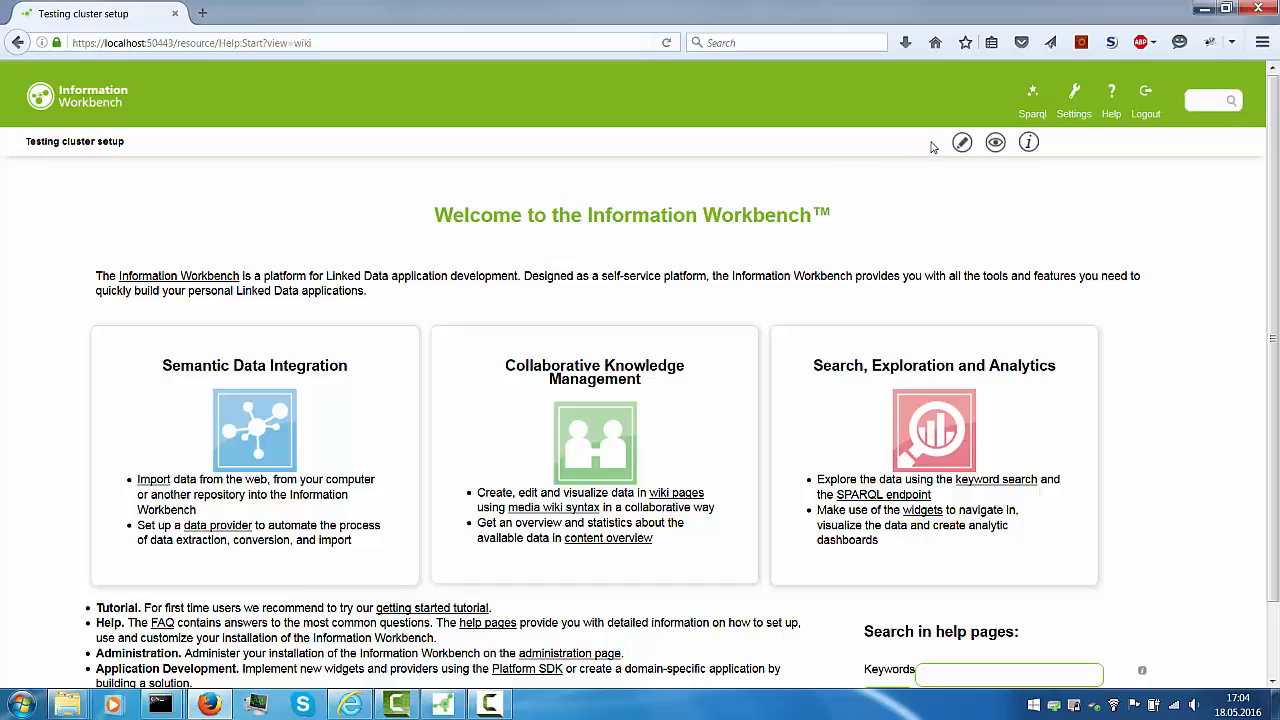
{"action": "mouse_move", "coordinate": [995, 148]}
{"action": "left_click", "coordinate": [997, 208]}
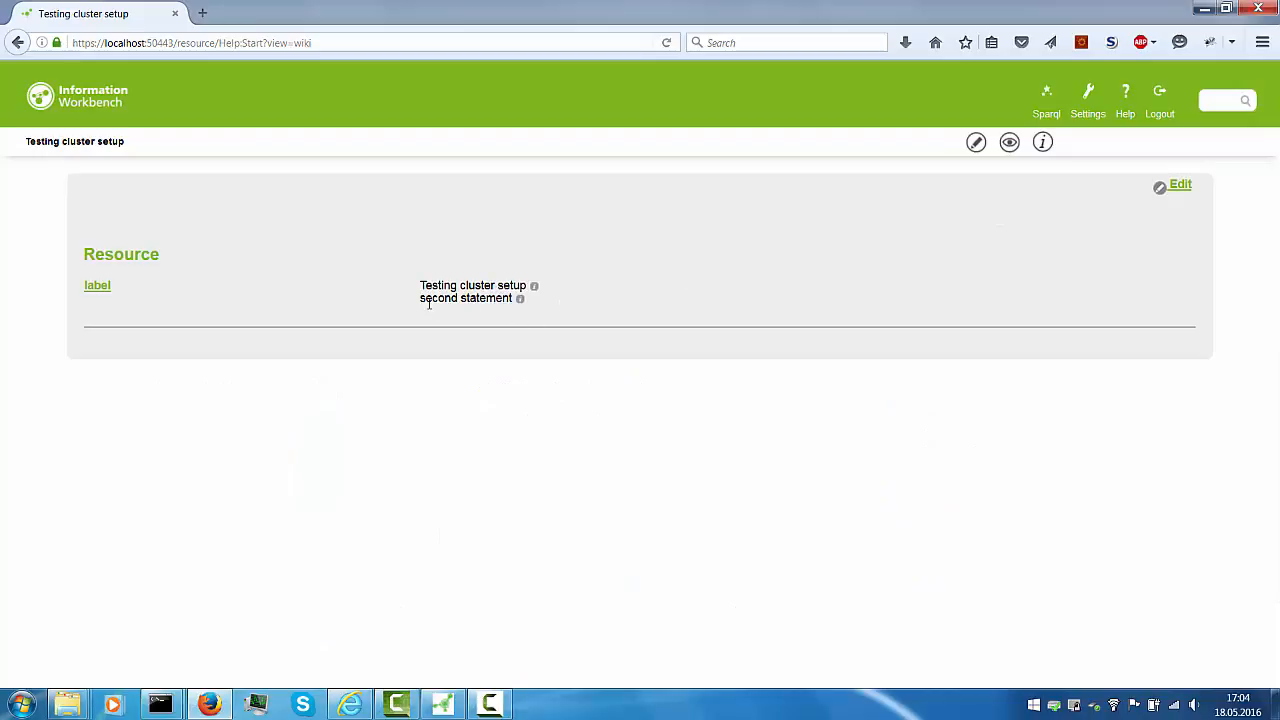
{"action": "mouse_move", "coordinate": [521, 305]}
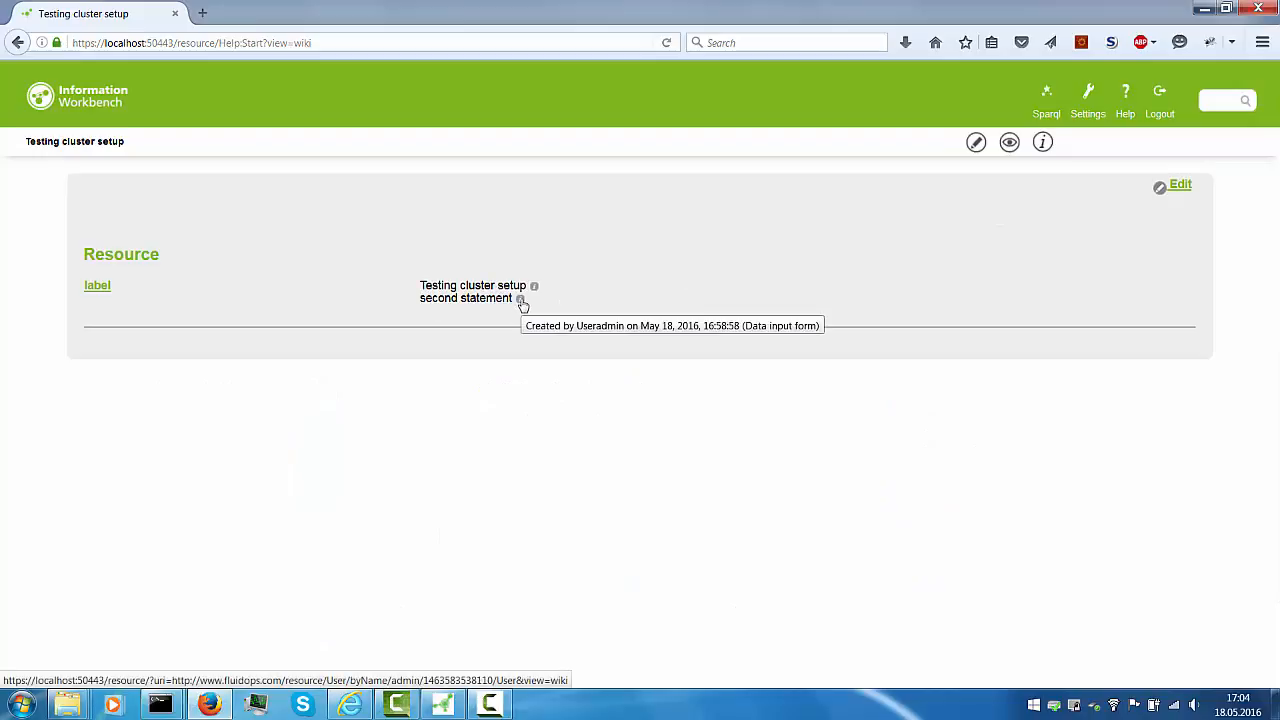